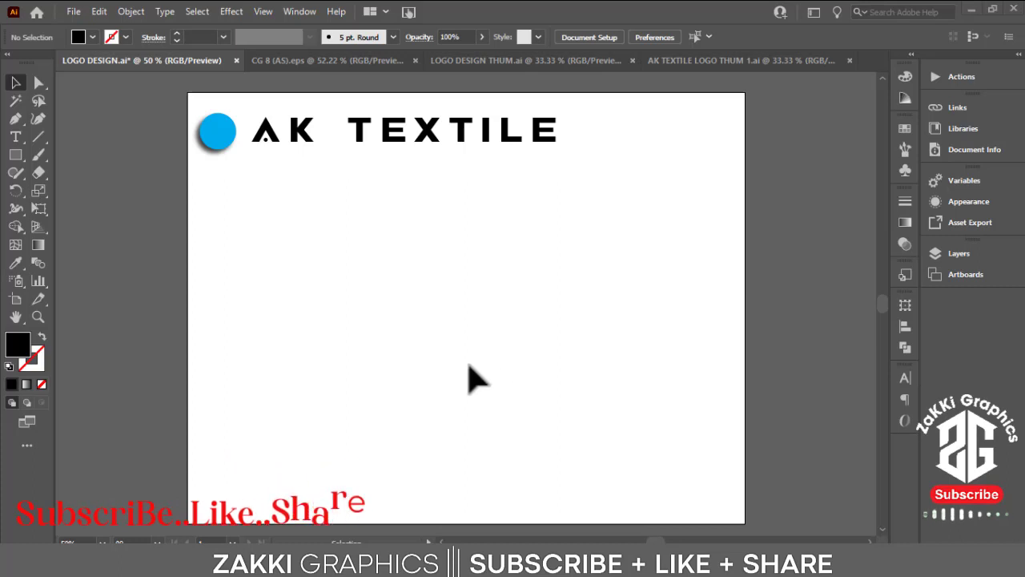
# Draw a vertical line on the right of the artboard with a black stroke
pyautogui.click(37, 133)
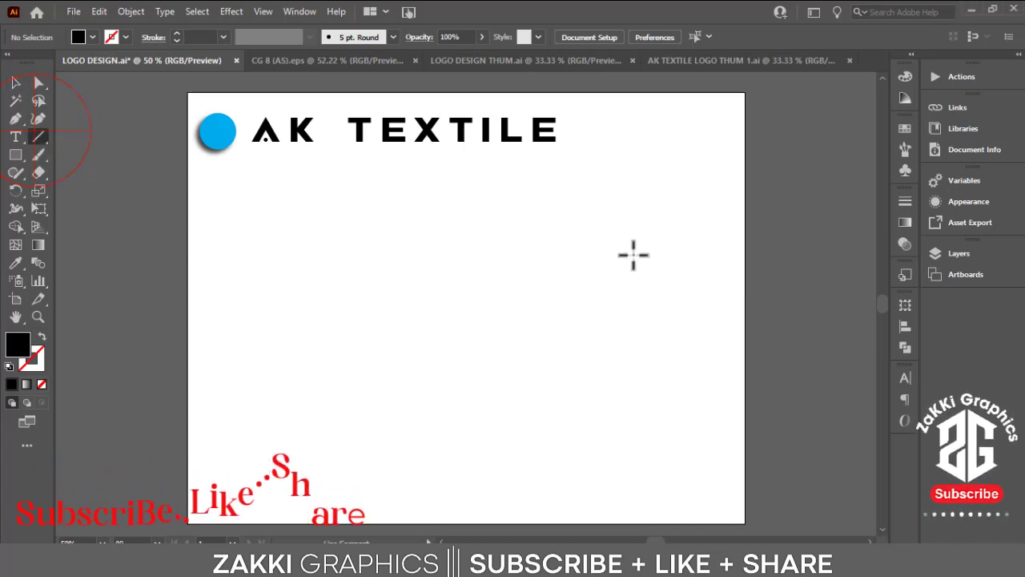
pyautogui.moveTo(616, 191); pyautogui.dragTo(615, 416)
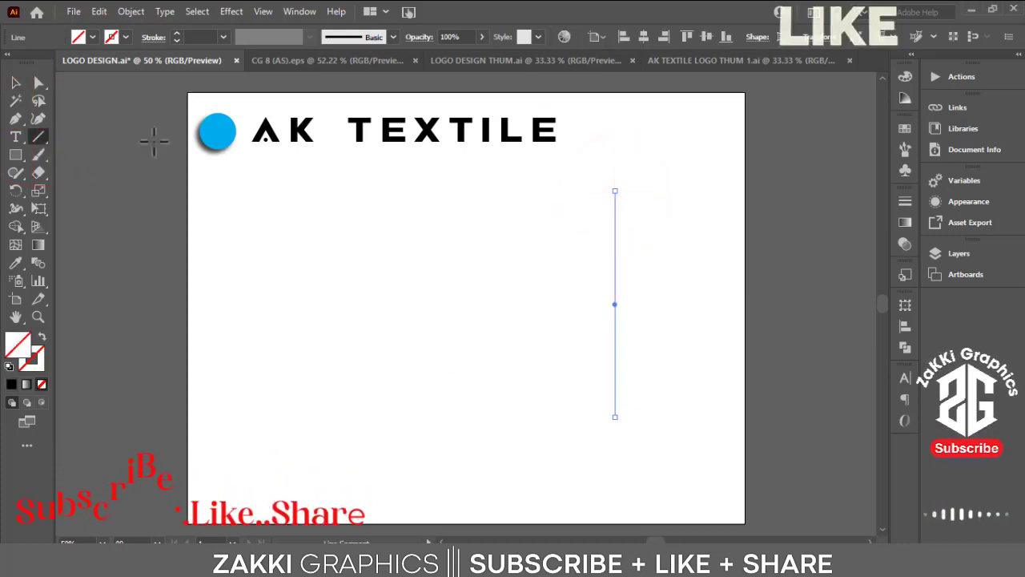
pyautogui.click(122, 36)
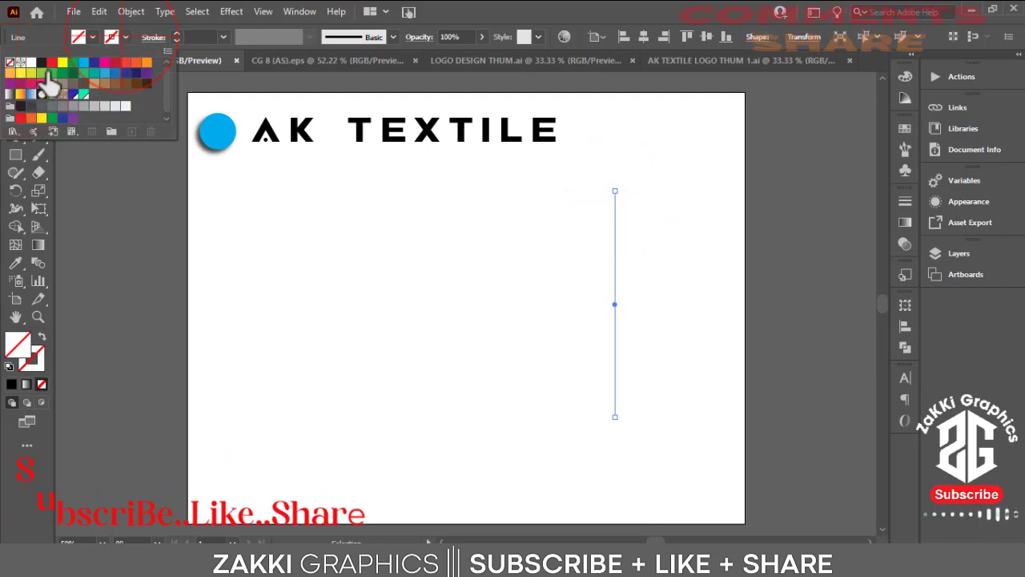
pyautogui.click(540, 336)
pyautogui.click(699, 282)
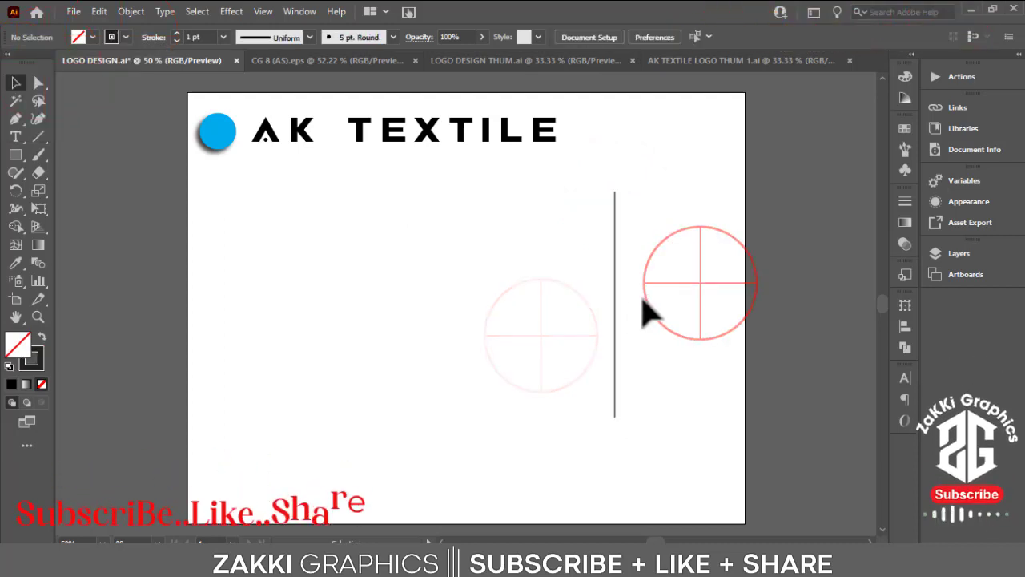
# Redraw the vertical line on the right and Alt-drag a copy a short distance left
pyautogui.click(613, 316)
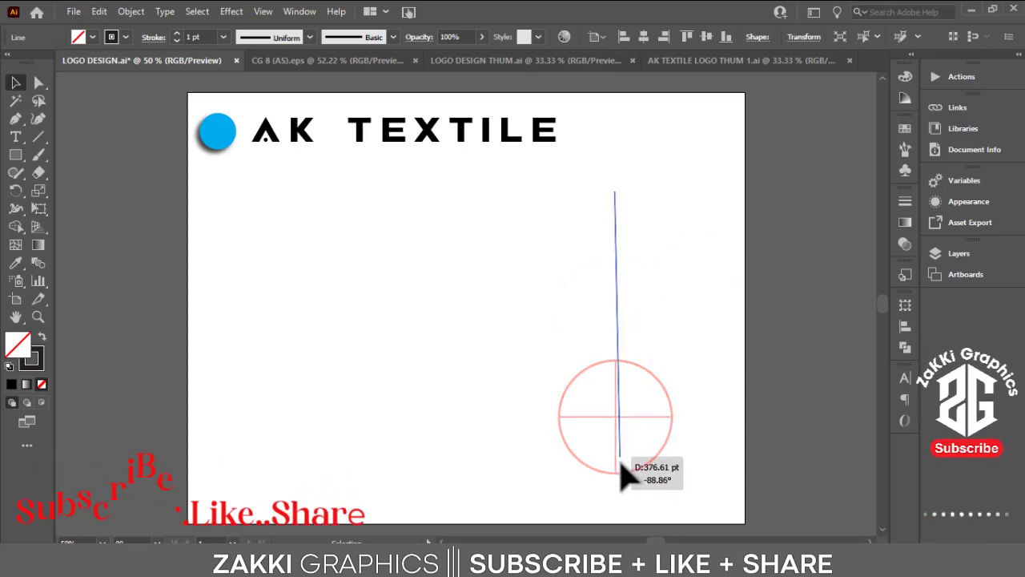
pyautogui.moveTo(621, 433); pyautogui.dragTo(615, 416)
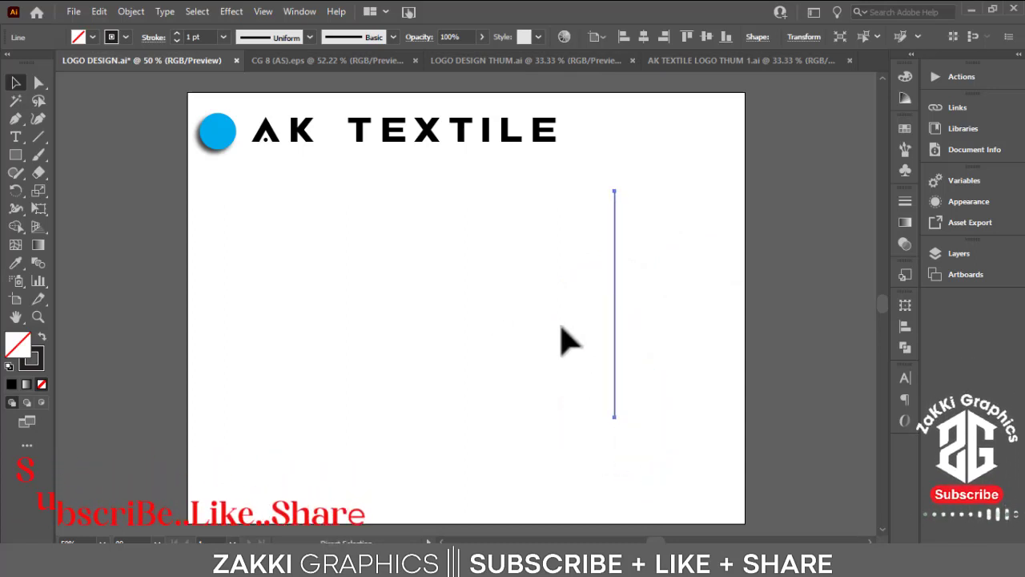
pyautogui.click(562, 308)
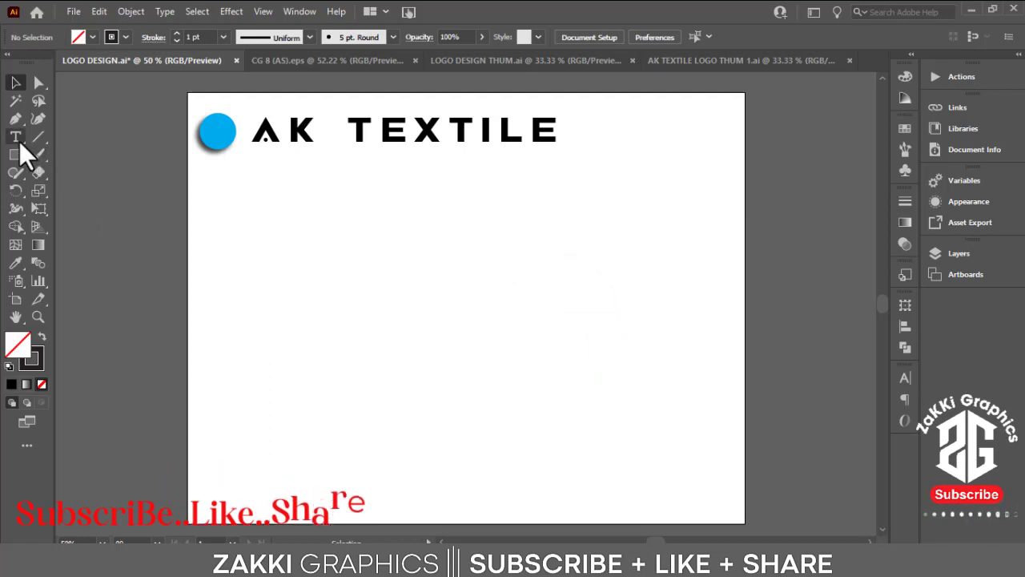
pyautogui.moveTo(594, 211); pyautogui.dragTo(595, 462)
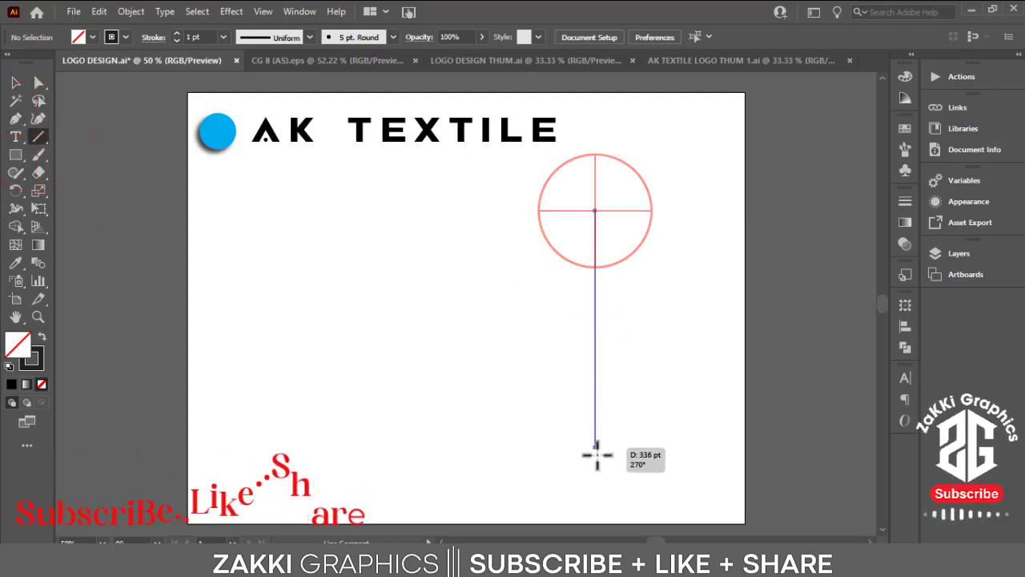
pyautogui.click(19, 82)
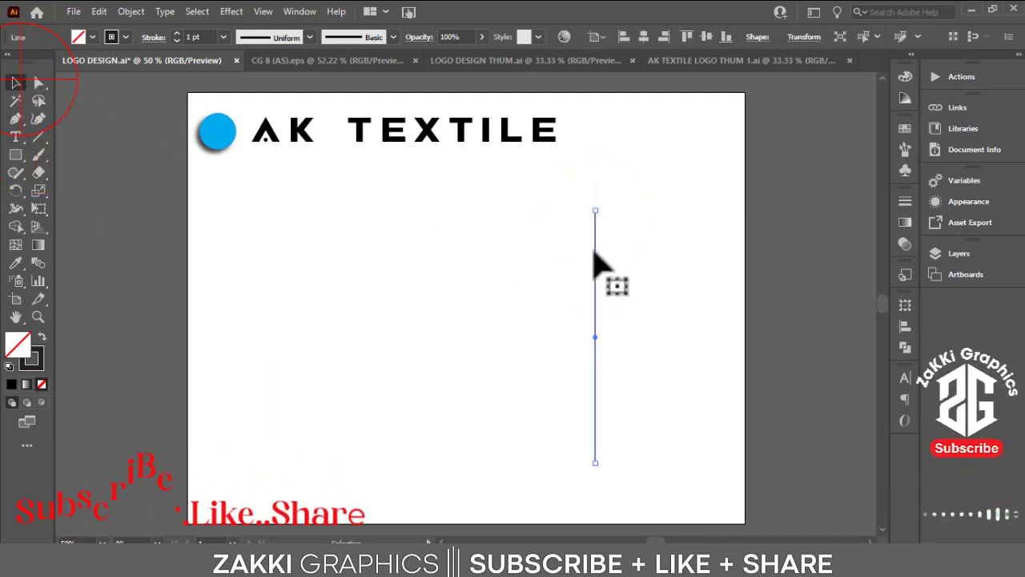
pyautogui.moveTo(595, 263); pyautogui.dragTo(580, 258)
# Repeat the duplication with Ctrl+D to add two more evenly spaced vertical lines
pyautogui.hotkey('ctrl', 'd')
pyautogui.hotkey('ctrl', 'd')
pyautogui.hotkey('ctrl', 'd')
pyautogui.hotkey('ctrl', 'd')
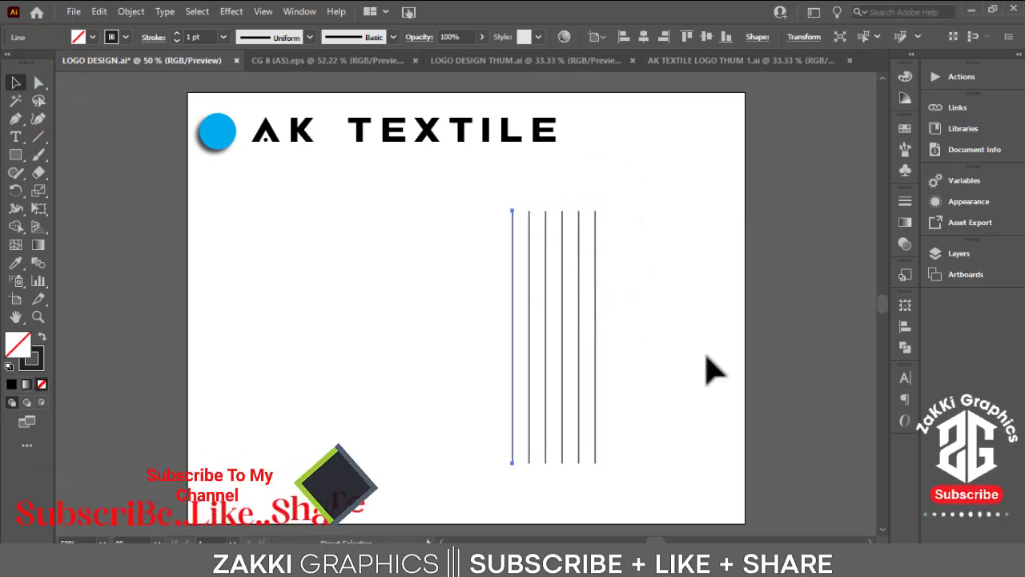
pyautogui.hotkey('ctrl', 'd')
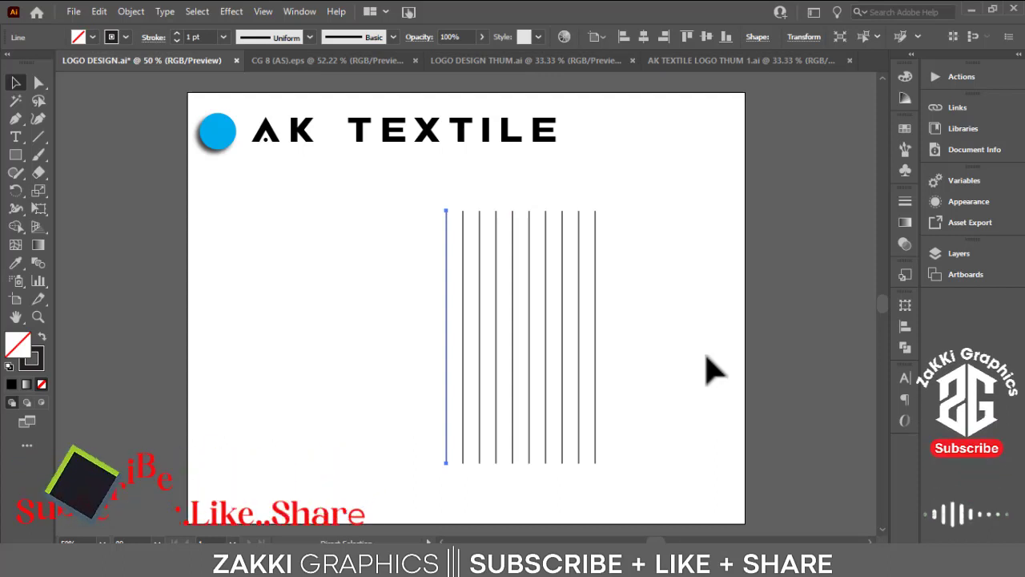
pyautogui.click(711, 370)
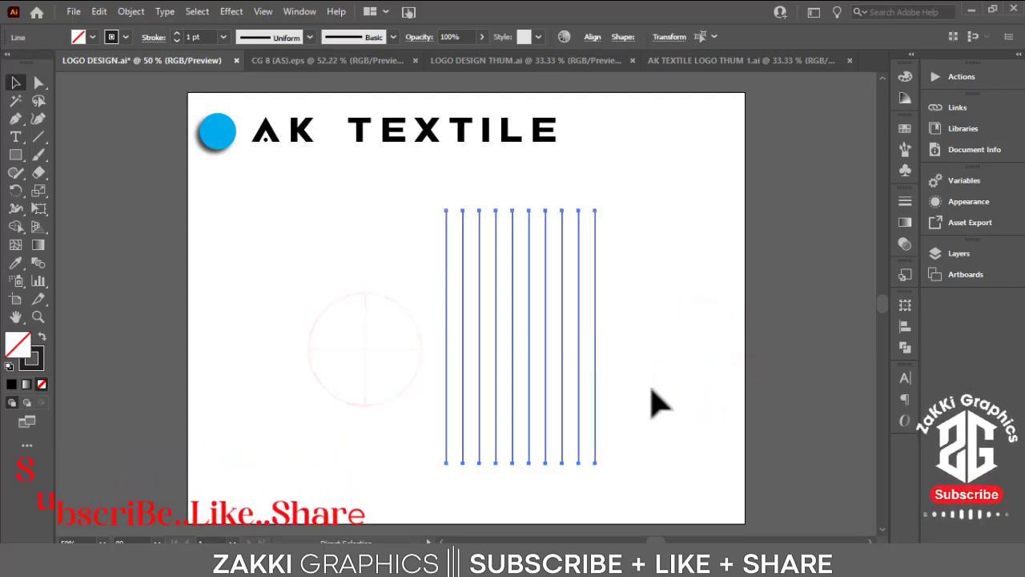
# Copy the vertical lines, paste them in back, and rotate the copy 90° horizontal
pyautogui.click(595, 273)
pyautogui.click(98, 11)
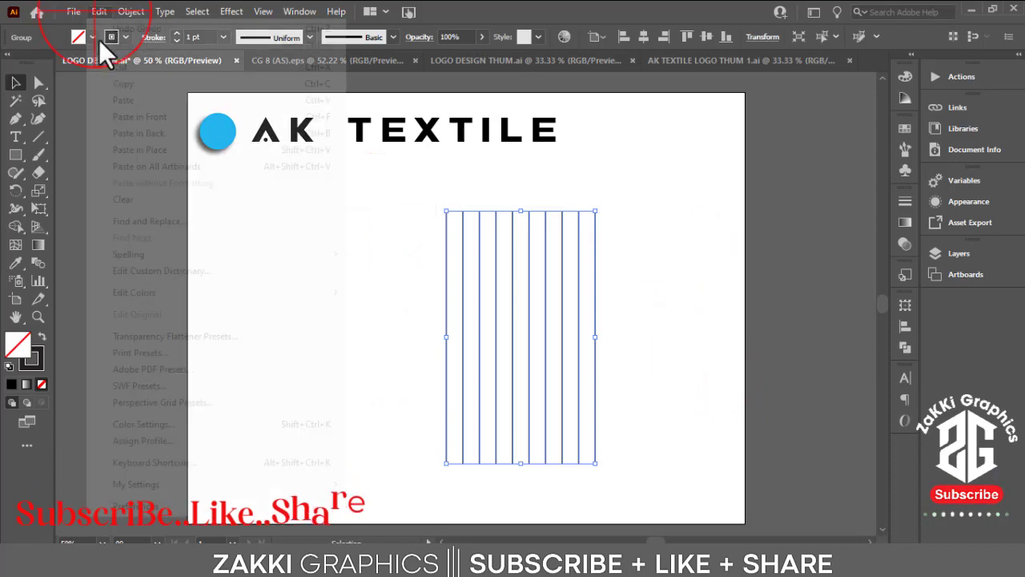
pyautogui.click(120, 83)
pyautogui.click(99, 11)
pyautogui.click(149, 133)
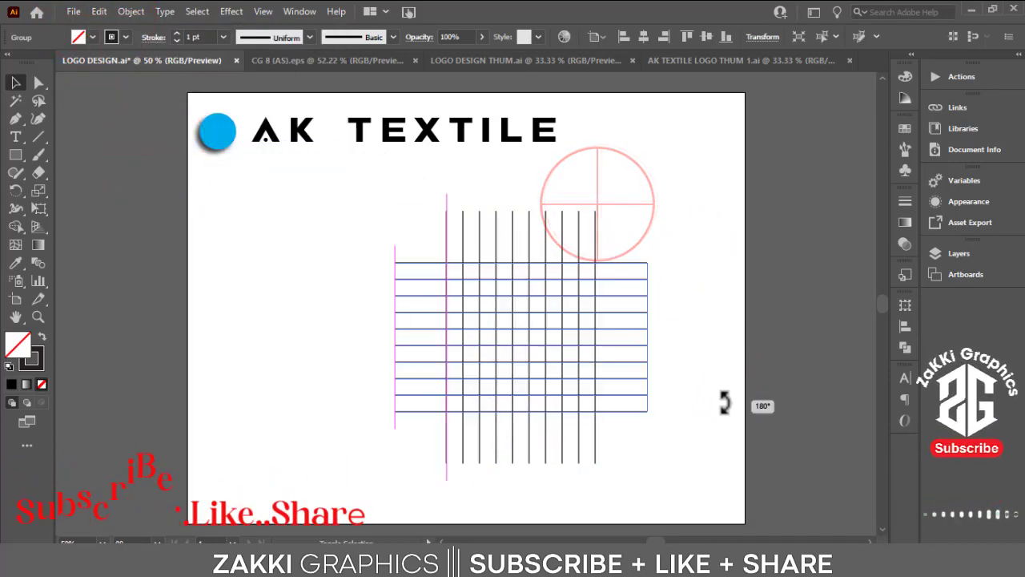
pyautogui.moveTo(599, 206); pyautogui.dragTo(740, 339)
# Select the whole crisscross grid and move it up and left
pyautogui.click(740, 341)
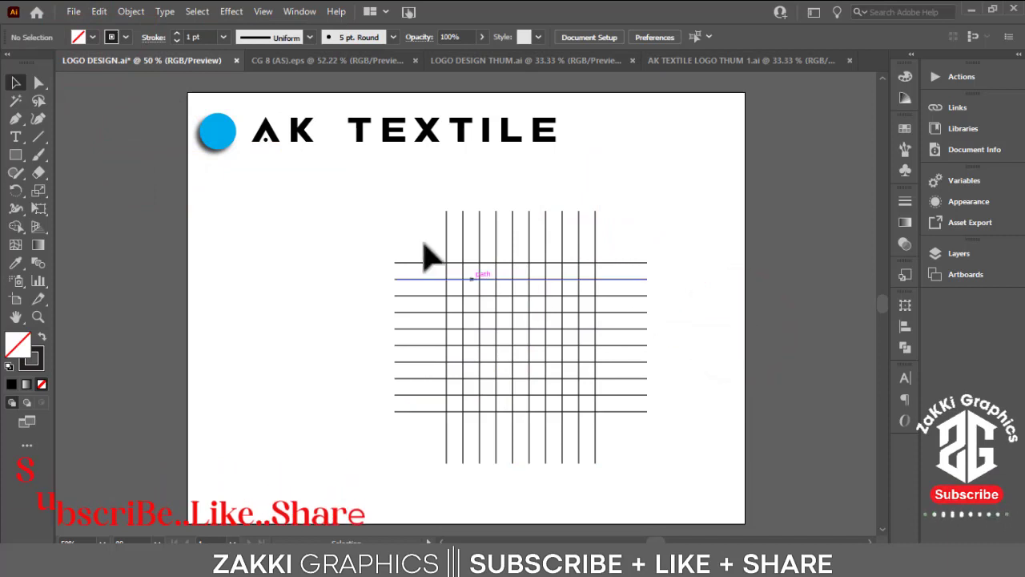
pyautogui.moveTo(342, 242); pyautogui.dragTo(748, 464)
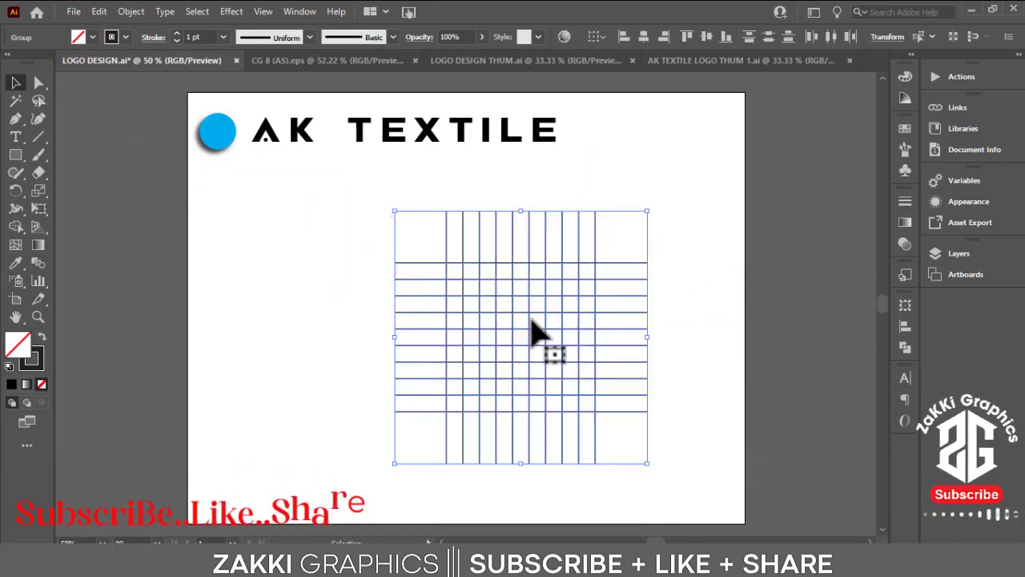
pyautogui.moveTo(539, 324); pyautogui.dragTo(514, 307)
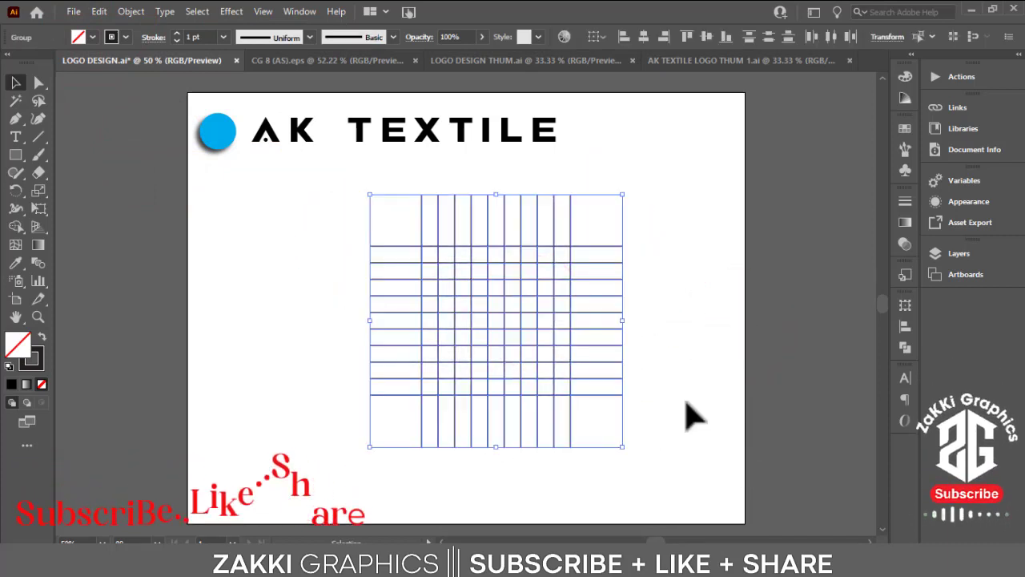
# Zoom in on the line grid to check its spacing, then zoom back out to 100%
pyautogui.hotkey('ctrl', '=')
pyautogui.hotkey('ctrl', '=')
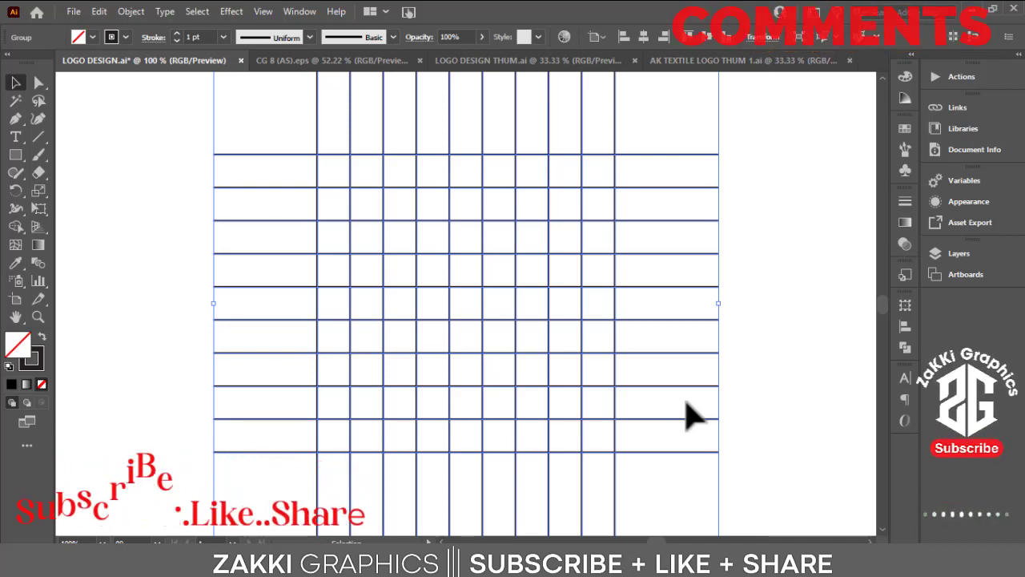
pyautogui.hotkey('ctrl', '+')
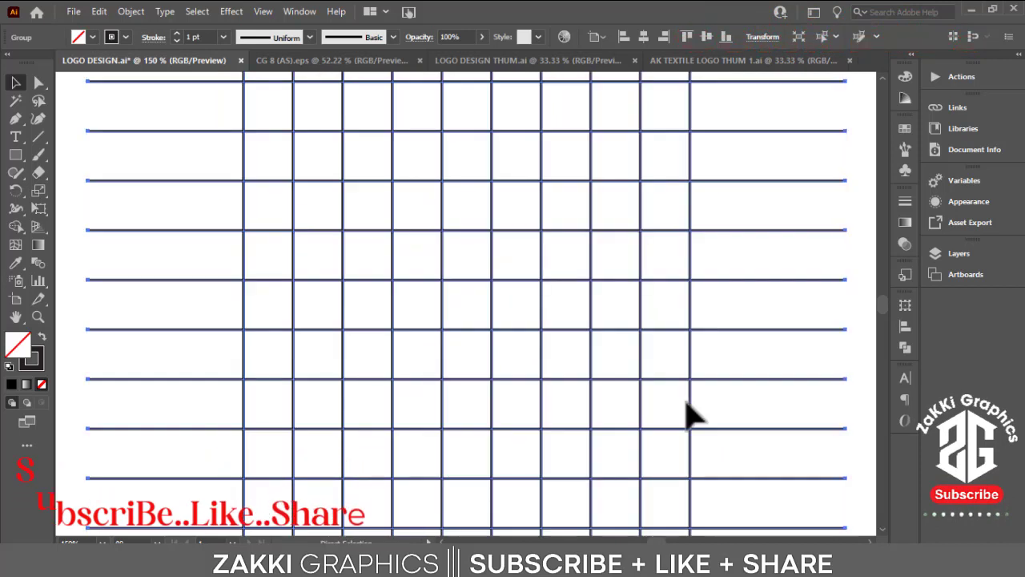
pyautogui.hotkey('ctrl', '-')
pyautogui.click(687, 398)
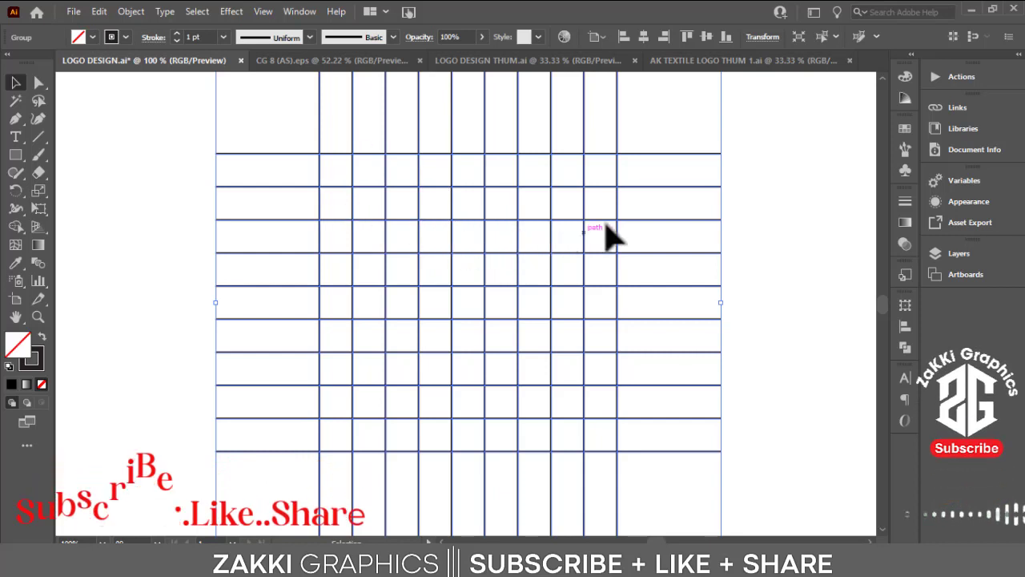
# Pick red from the stroke swatches in the Control bar
pyautogui.click(132, 142)
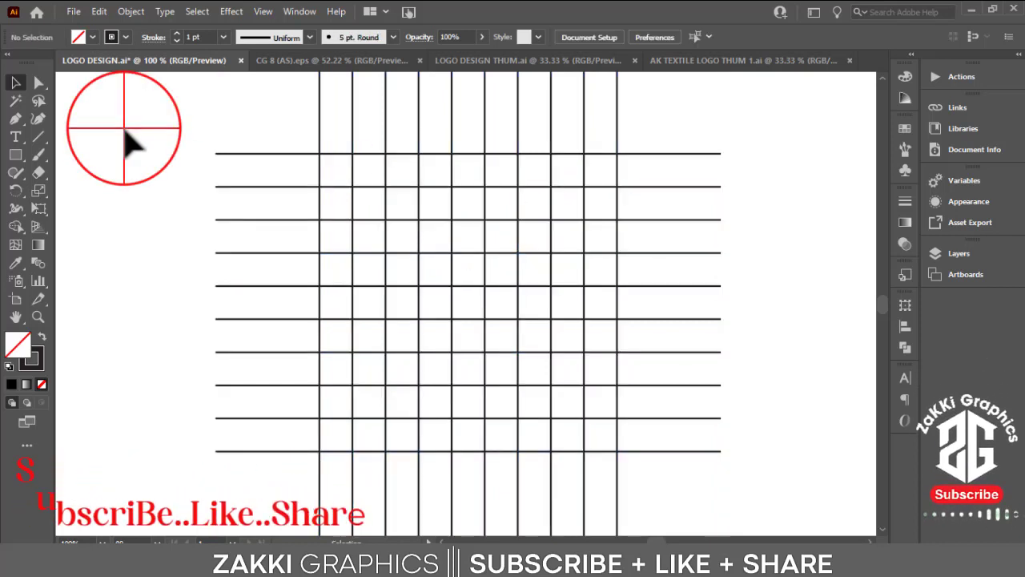
pyautogui.click(703, 302)
pyautogui.click(19, 117)
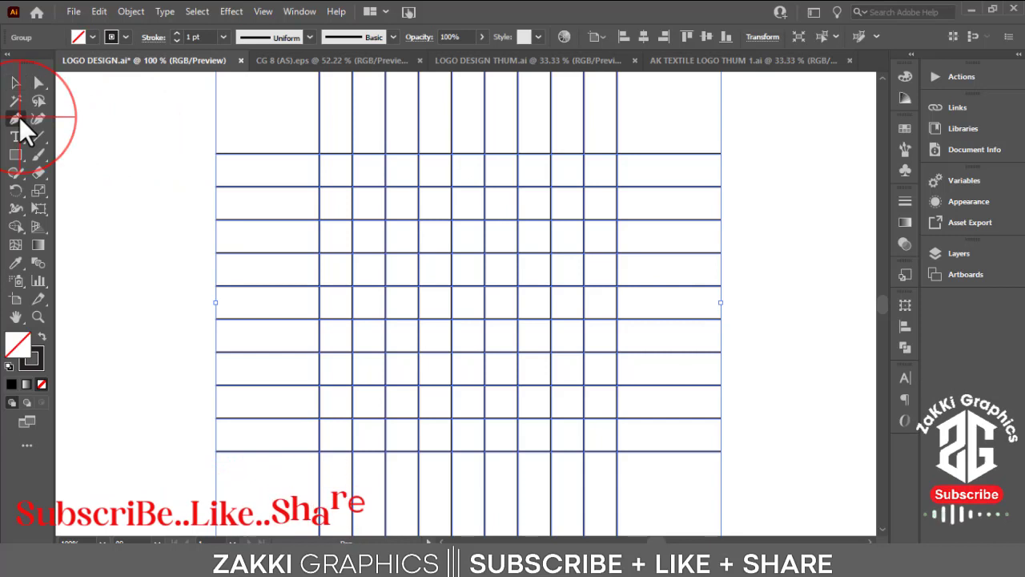
pyautogui.click(125, 37)
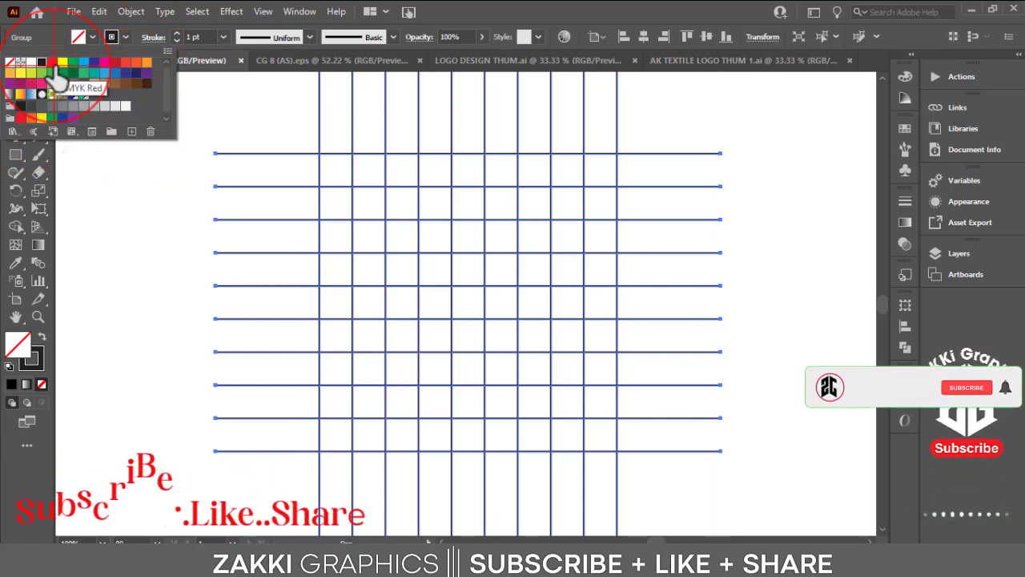
pyautogui.click(52, 63)
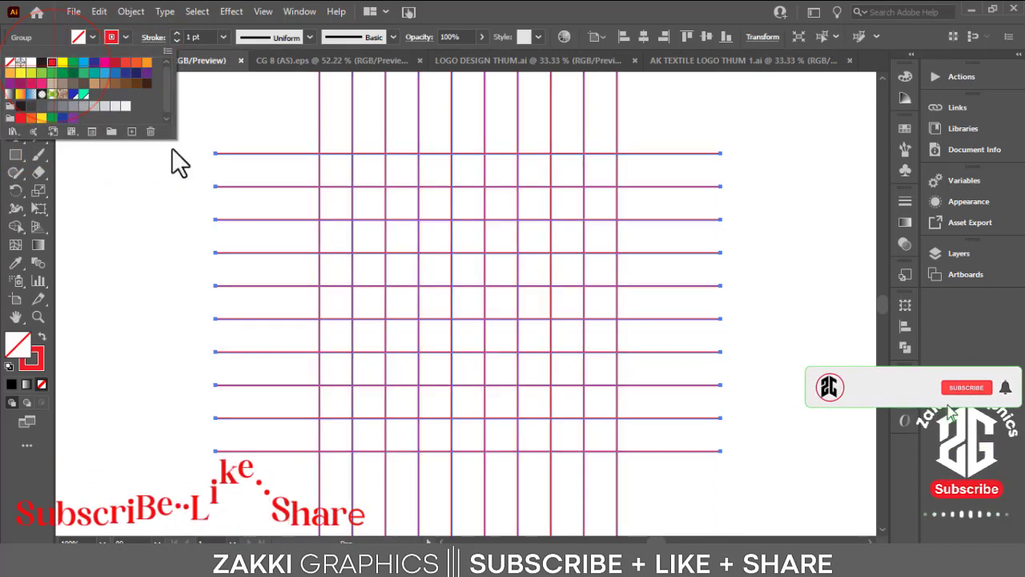
pyautogui.click(92, 35)
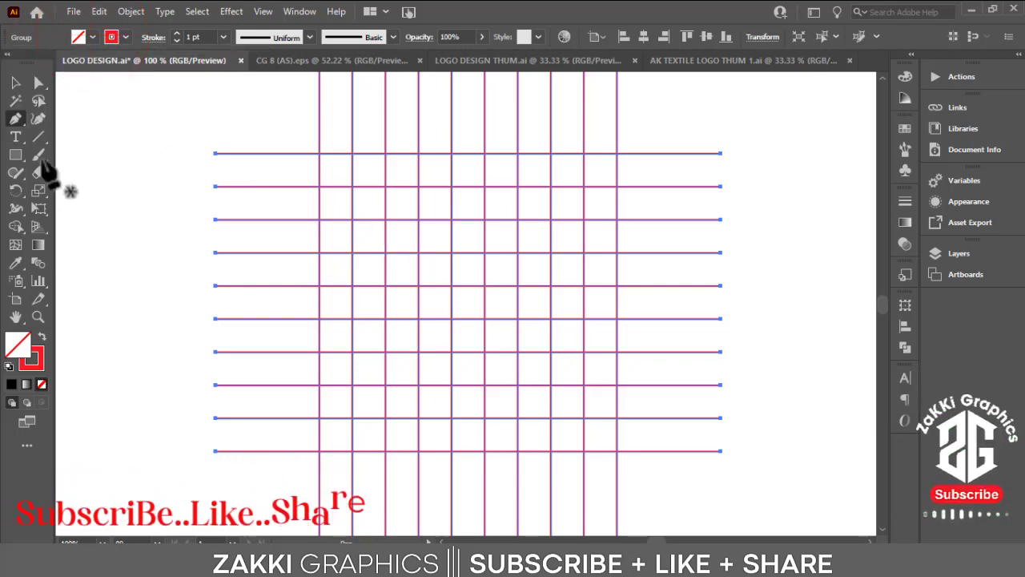
# With nothing selected, set the current stroke to red and the fill to None
pyautogui.click(15, 82)
pyautogui.click(99, 184)
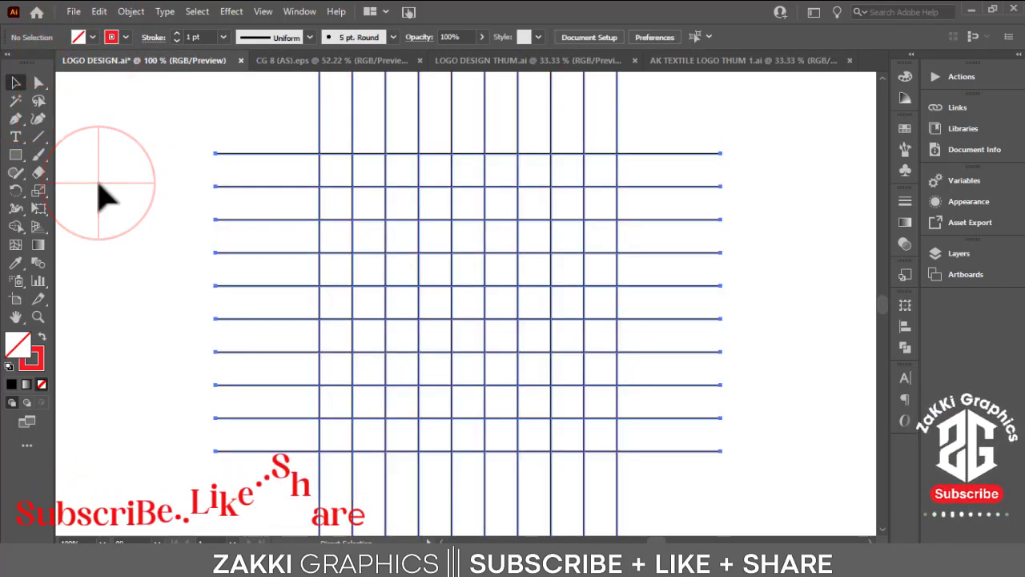
pyautogui.hotkey('ctrl', 'a')
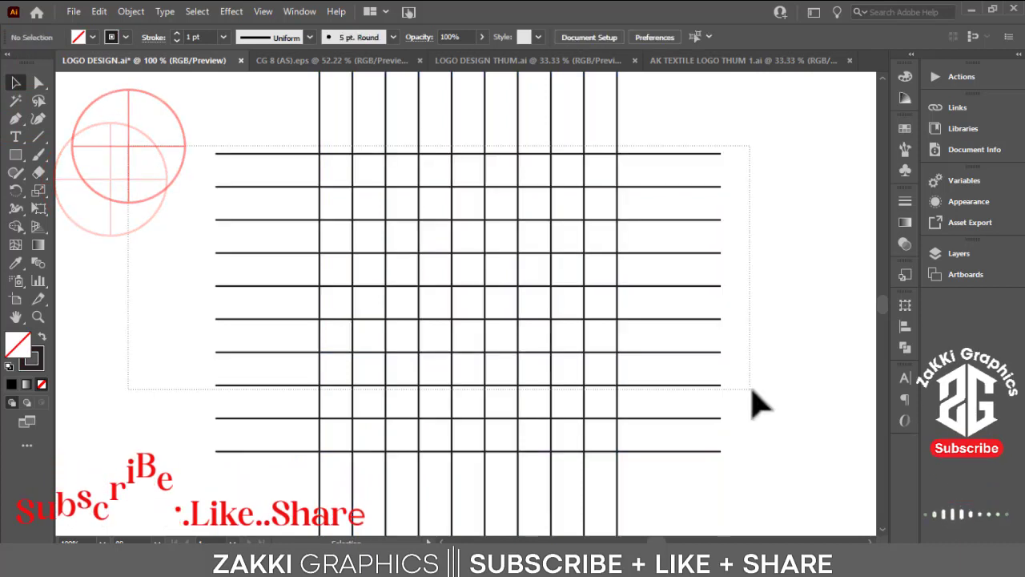
pyautogui.moveTo(110, 181); pyautogui.dragTo(756, 400)
pyautogui.click(756, 405)
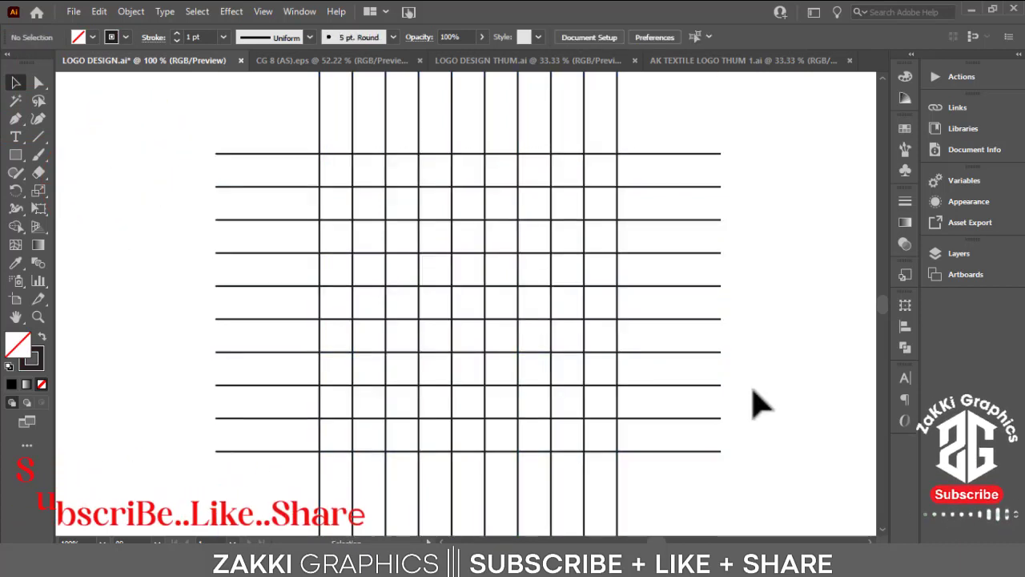
pyautogui.click(124, 36)
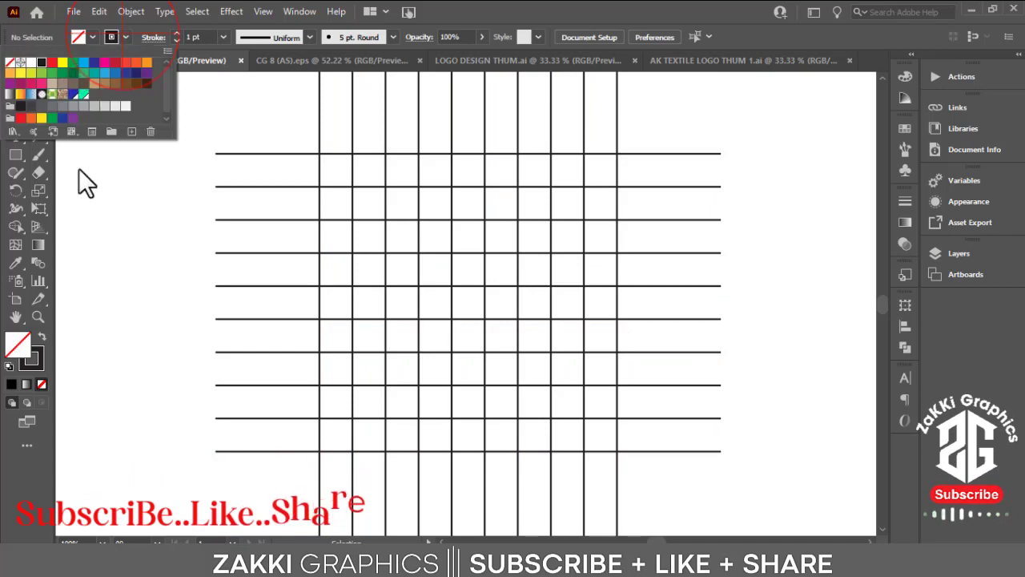
pyautogui.click(87, 190)
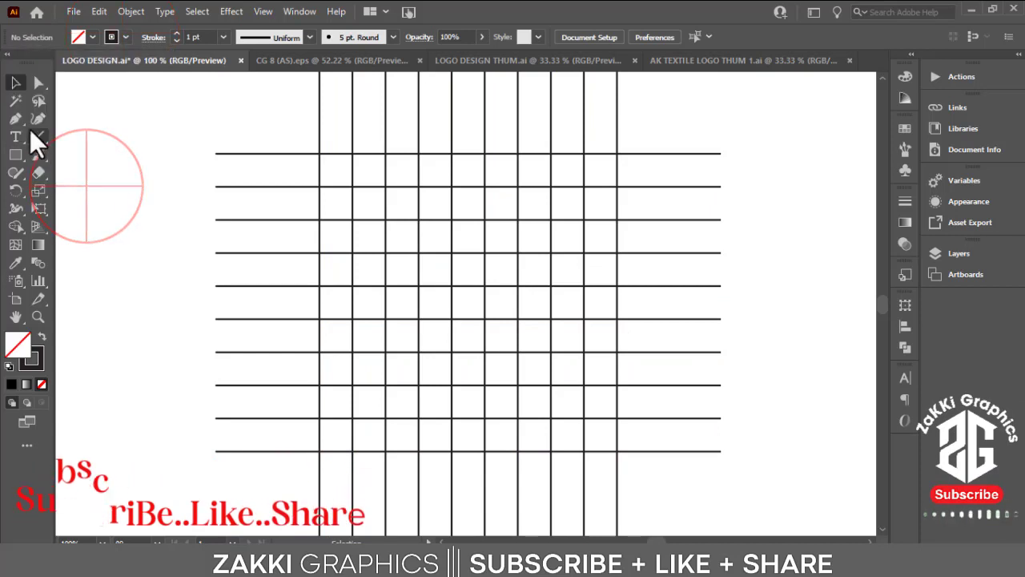
pyautogui.click(124, 37)
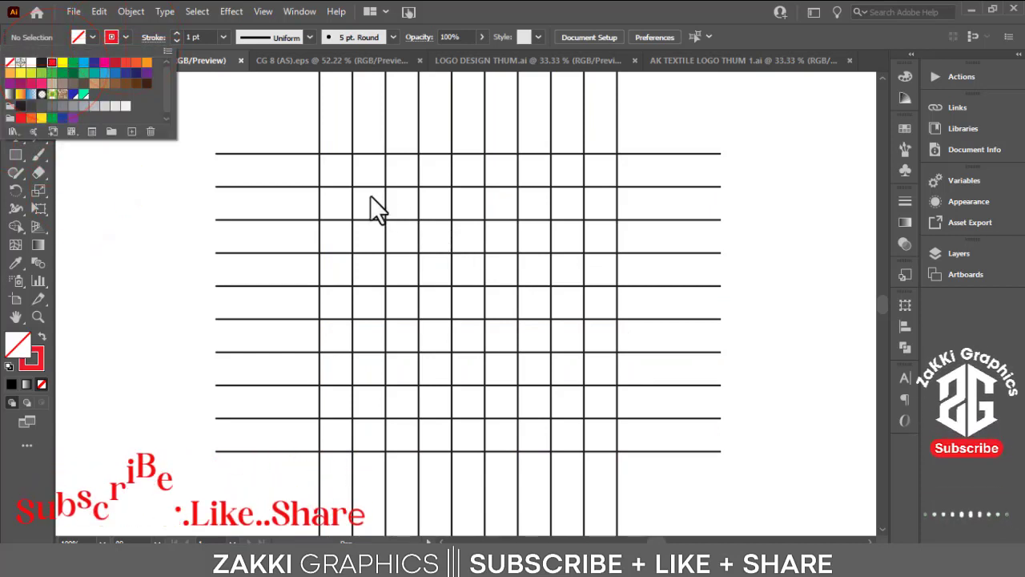
pyautogui.click(346, 188)
# At 150% zoom, pen-trace the red wide rectangle and its two inner stems along grid intersections
pyautogui.press('p')
pyautogui.scroll(1, 467, 253)
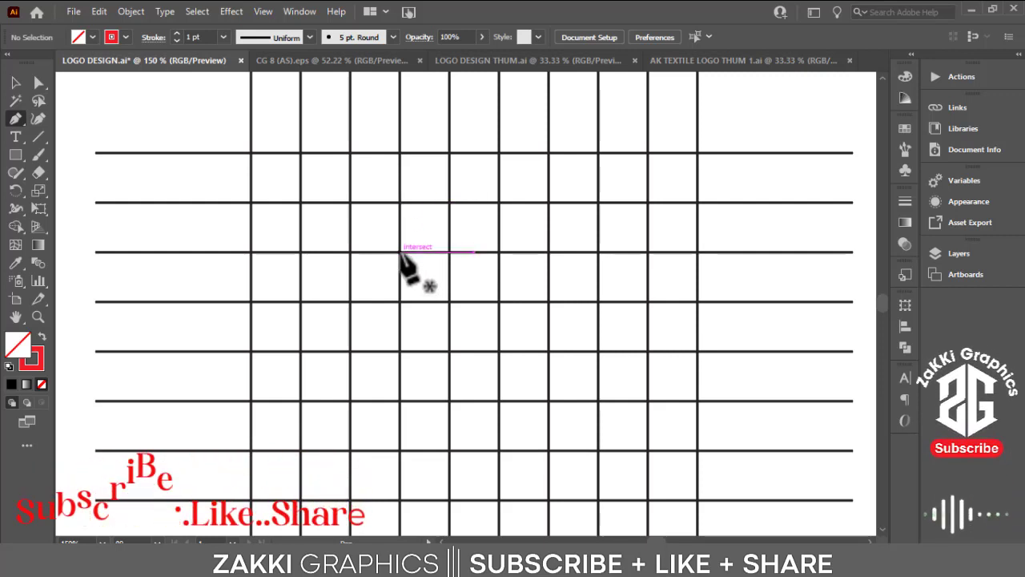
pyautogui.click(400, 251)
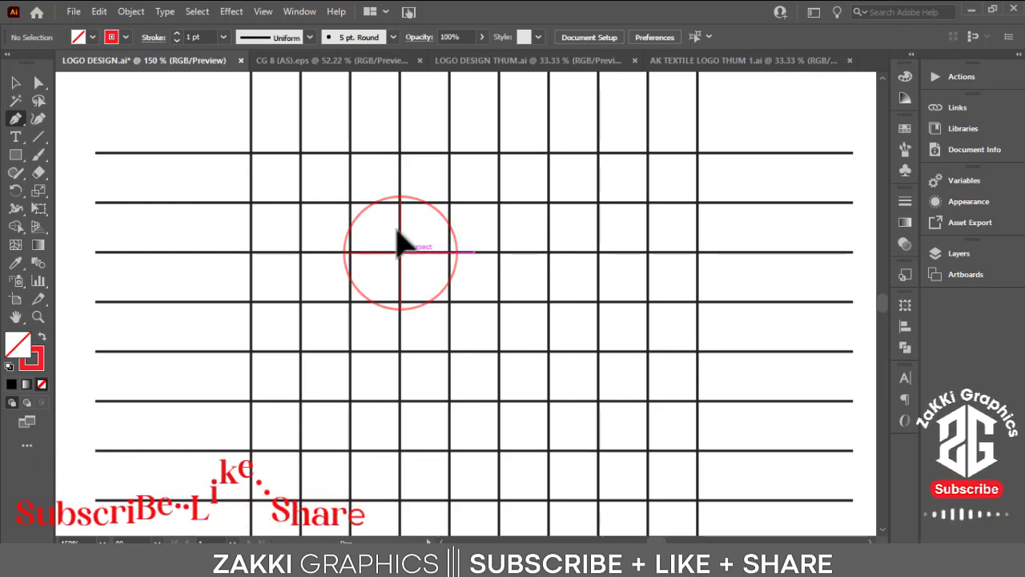
pyautogui.click(399, 152)
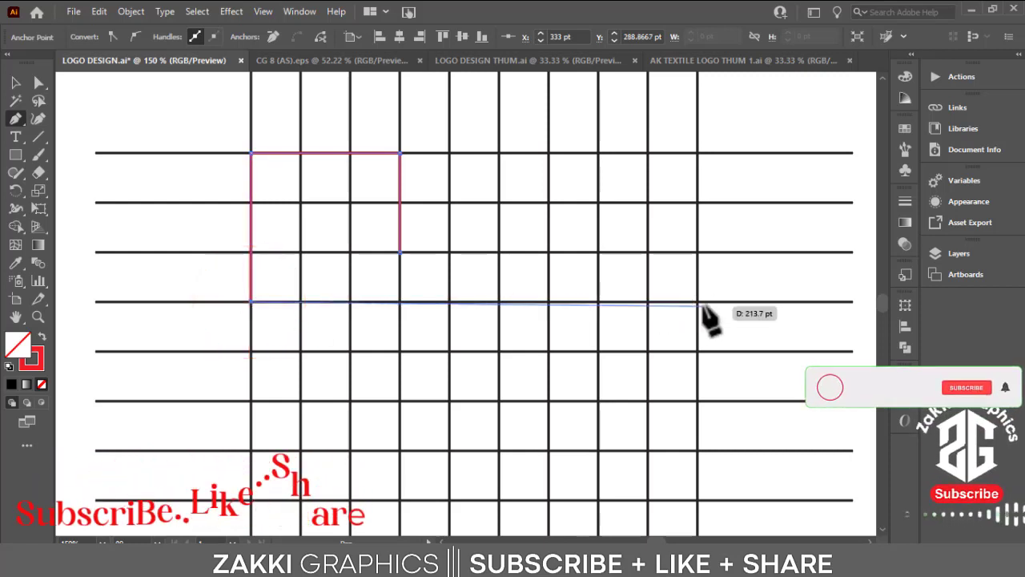
pyautogui.click(699, 152)
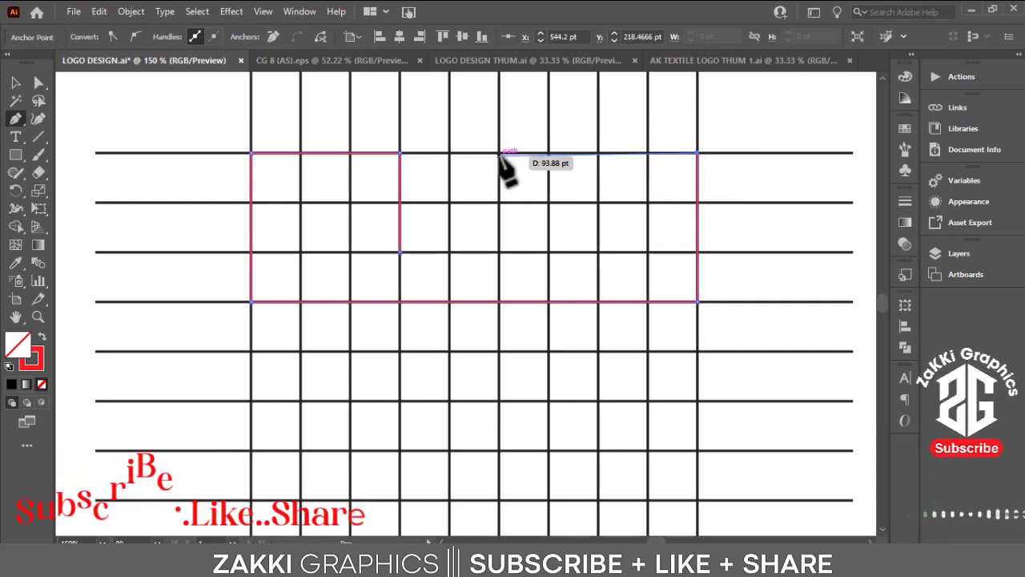
pyautogui.click(500, 153)
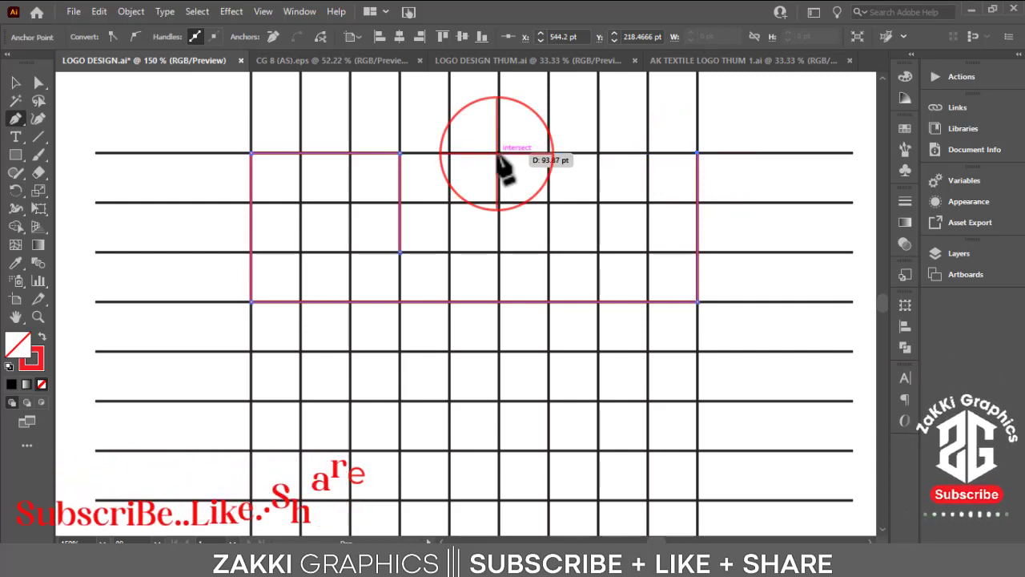
pyautogui.keyDown('ctrl'); pyautogui.click(497, 252); pyautogui.keyUp('ctrl')
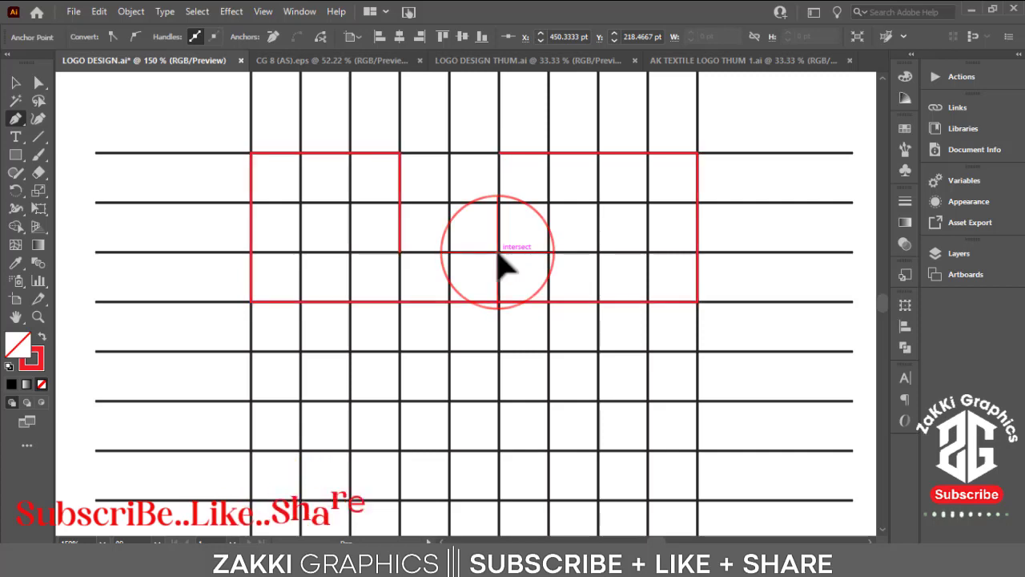
# Marquee-select all the traced red outline paths
pyautogui.click(15, 82)
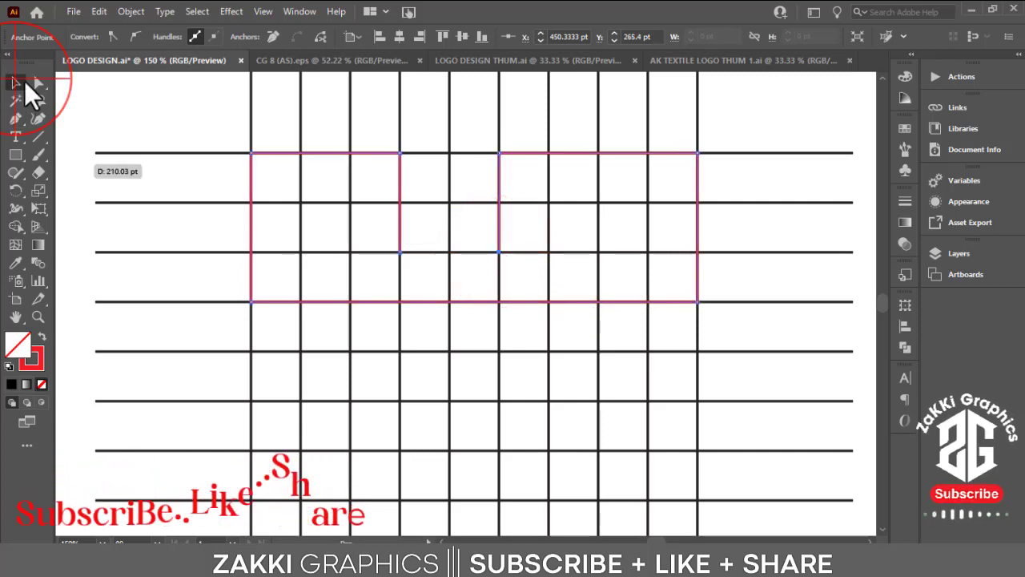
pyautogui.moveTo(205, 132); pyautogui.dragTo(727, 233)
pyautogui.scroll(-1, 752, 304)
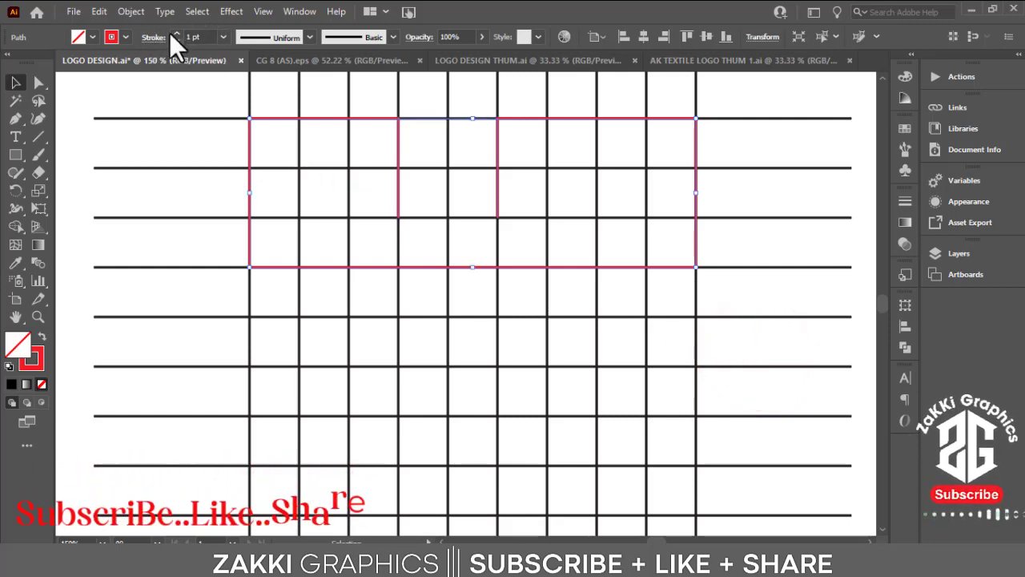
# Try a 5 pt stroke on the outline and delete the top segment between the stems
pyautogui.click(174, 32)
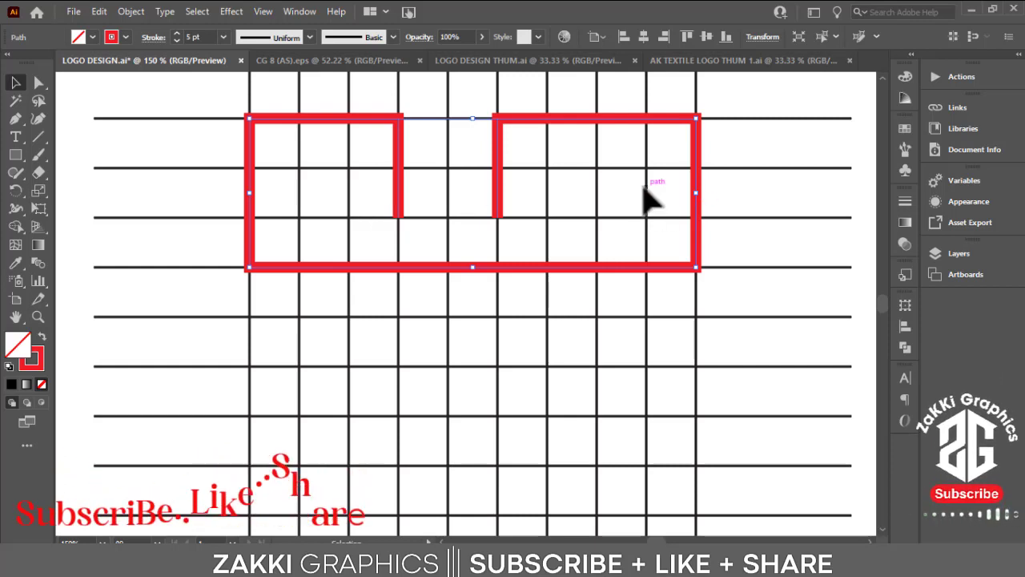
pyautogui.press('Delete')
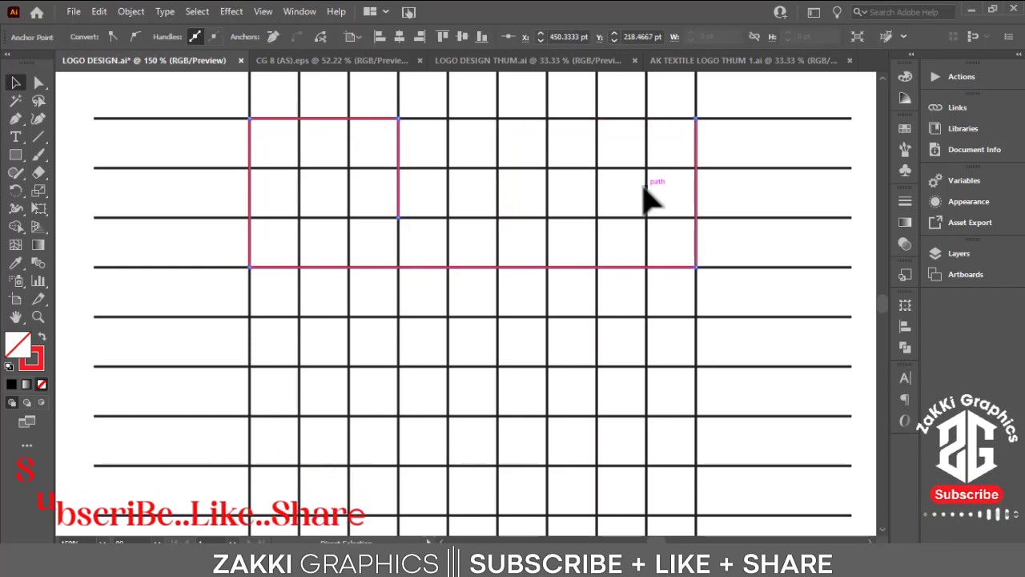
# Extend the path left along the top edge from the top-right anchor, drop a stem two squares down, and select the outline
pyautogui.click(15, 119)
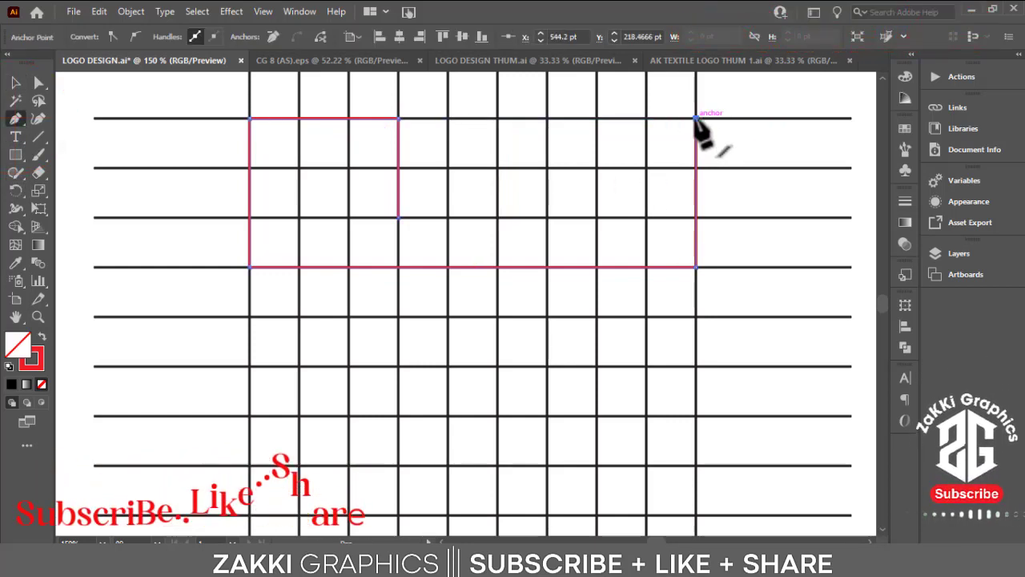
pyautogui.moveTo(695, 119); pyautogui.dragTo(543, 118)
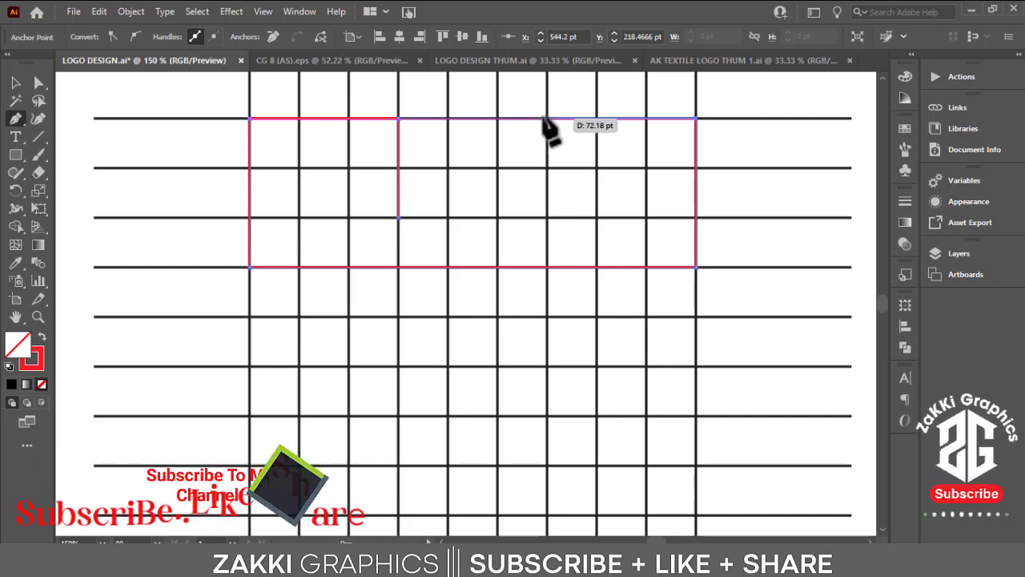
pyautogui.moveTo(543, 120); pyautogui.dragTo(513, 120)
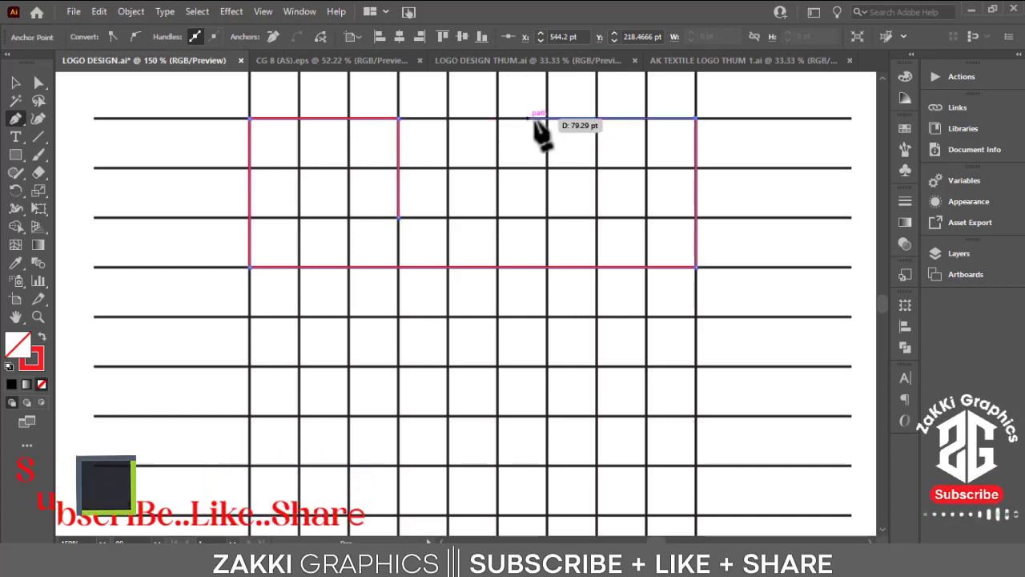
pyautogui.moveTo(525, 120); pyautogui.dragTo(549, 122)
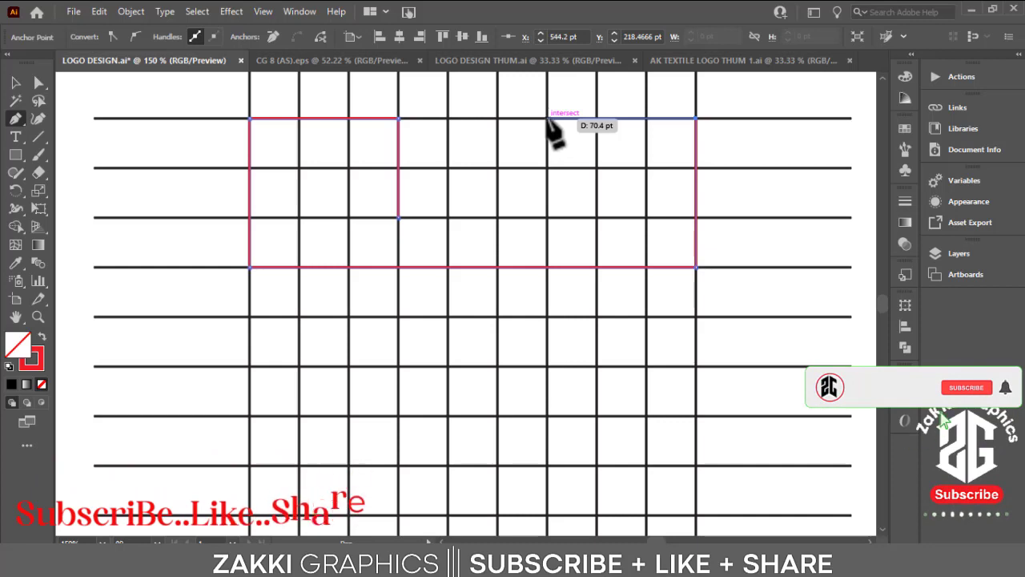
pyautogui.click(548, 216)
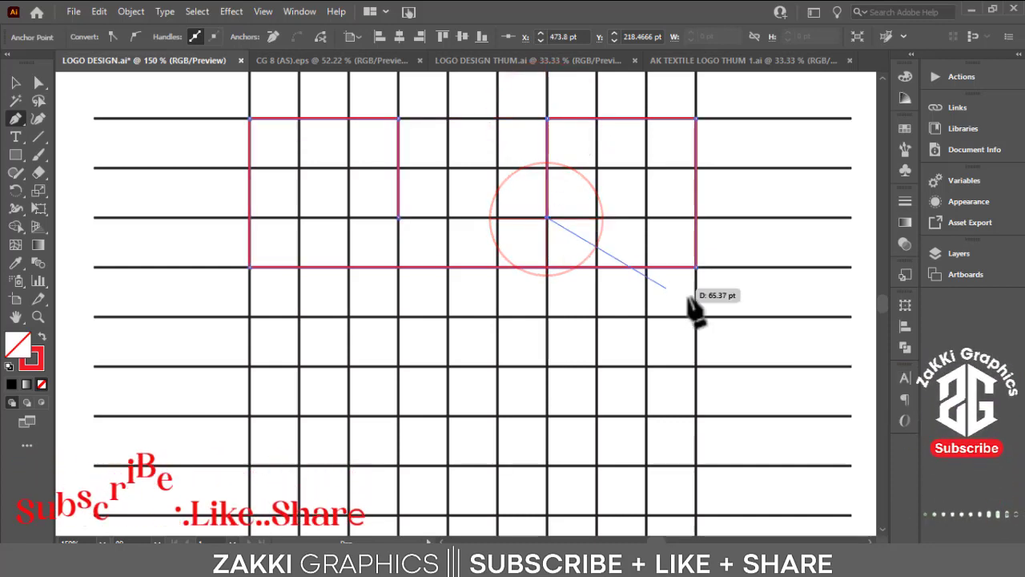
pyautogui.click(84, 172)
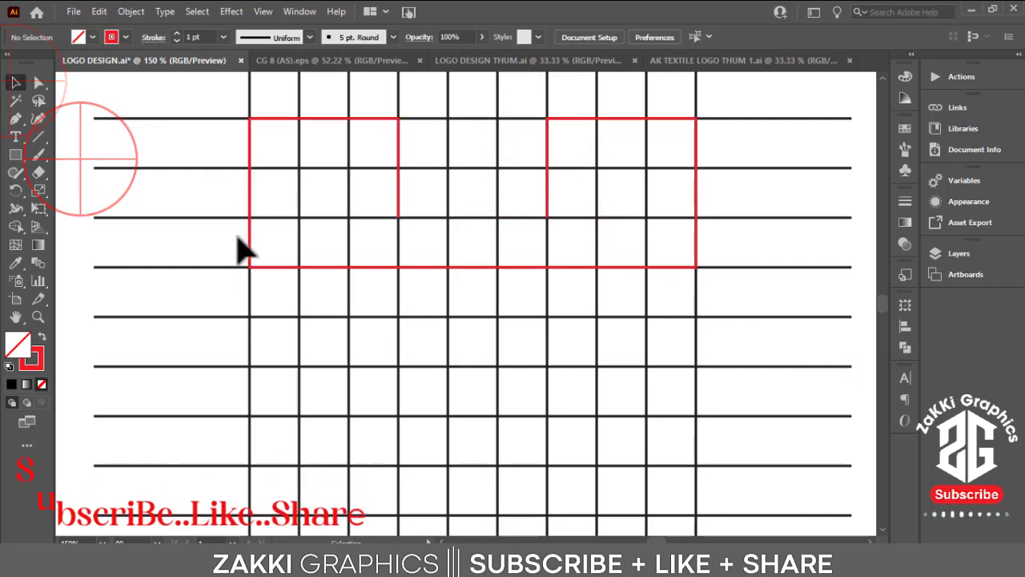
pyautogui.click(173, 166)
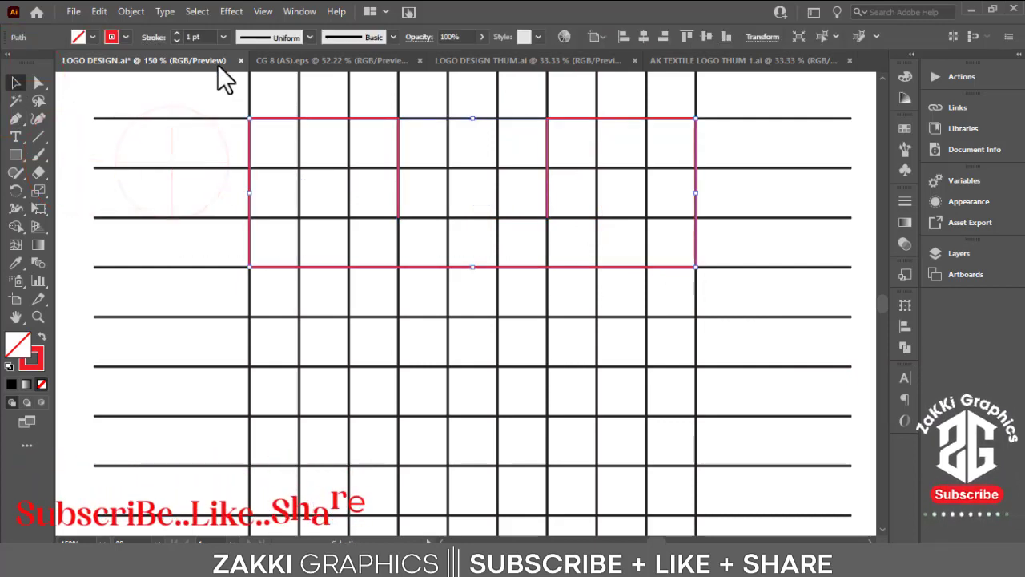
# Give the red outline a 5 pt stroke and pan down to the empty grid below
pyautogui.click(177, 33)
pyautogui.click(177, 34)
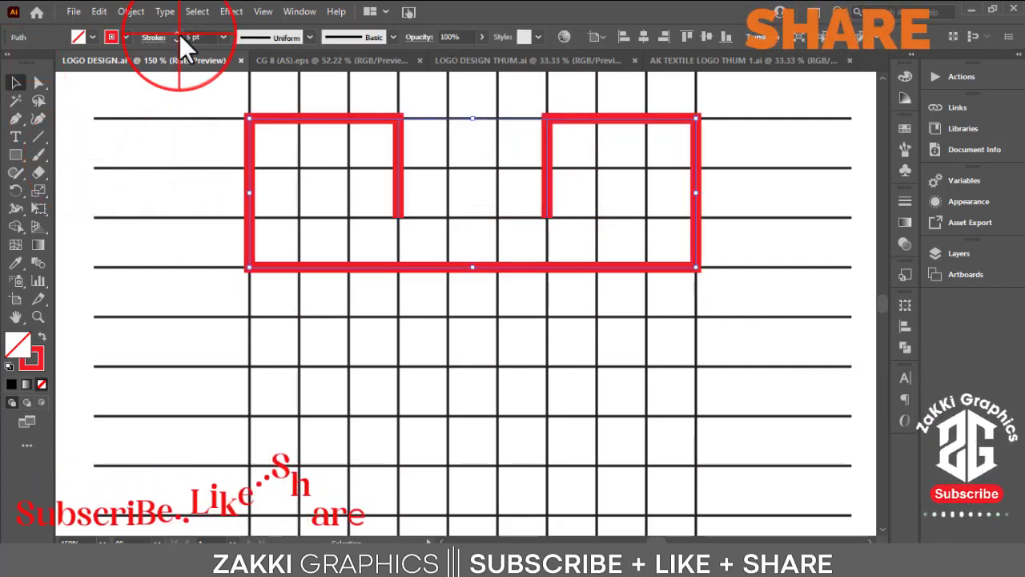
pyautogui.click(597, 395)
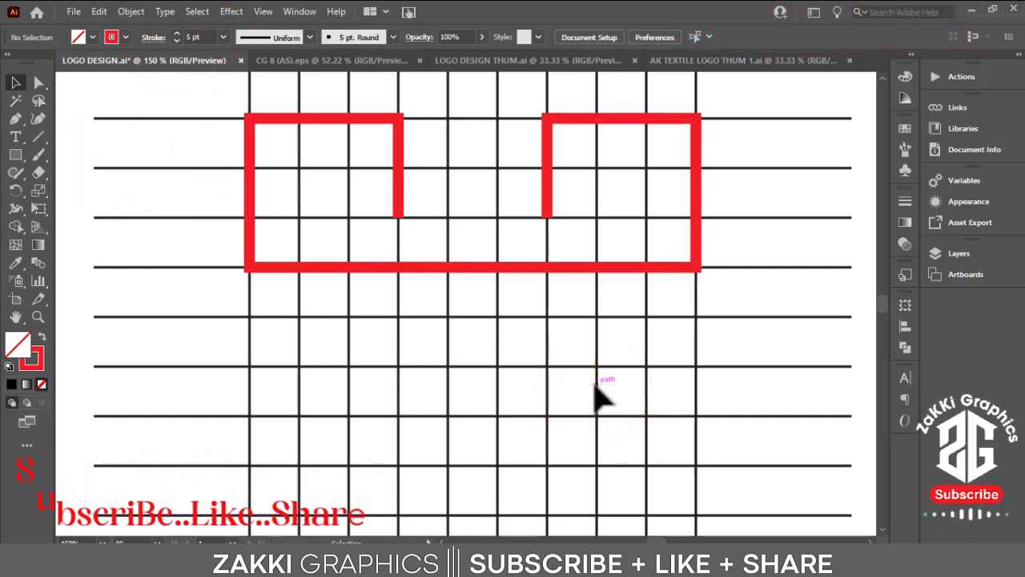
pyautogui.moveTo(590, 389)
pyautogui.mouseDown()
pyautogui.moveTo(598, 305)
pyautogui.moveTo(615, 426)
pyautogui.mouseUp()
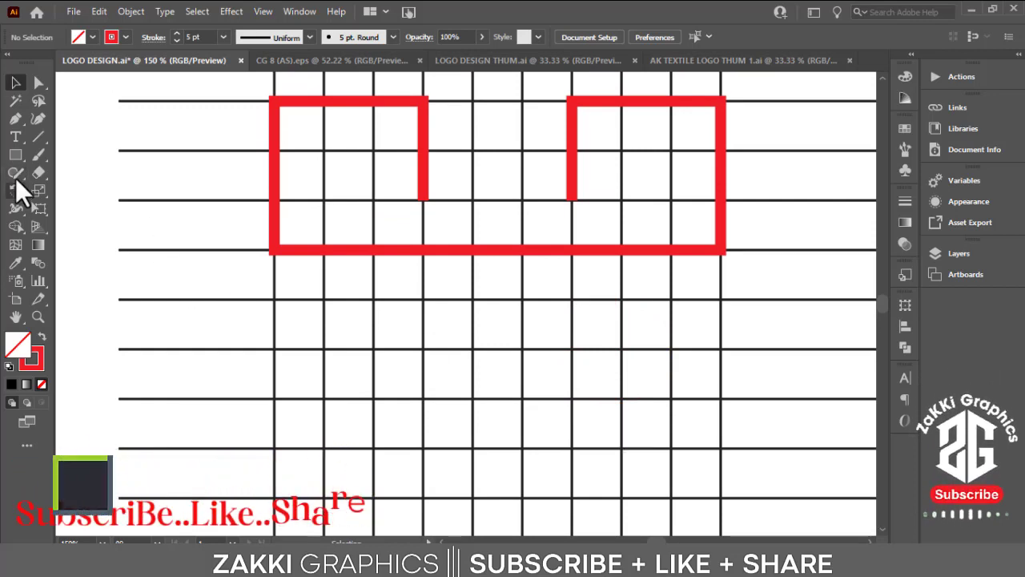
pyautogui.click(16, 118)
pyautogui.moveTo(597, 385); pyautogui.dragTo(611, 346)
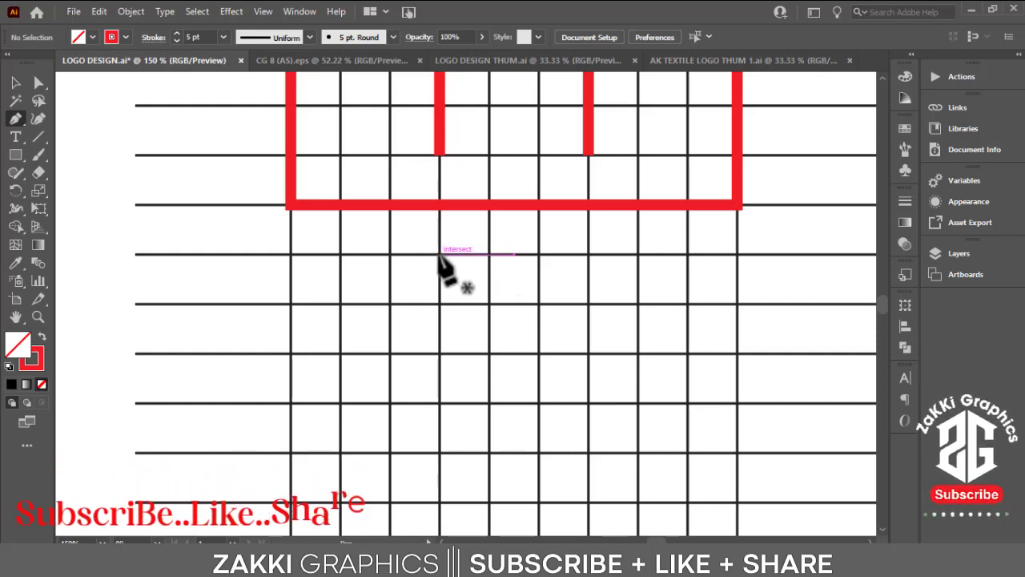
# Start a new red path with a long stem down the grid, undoing a trial foot
pyautogui.click(439, 253)
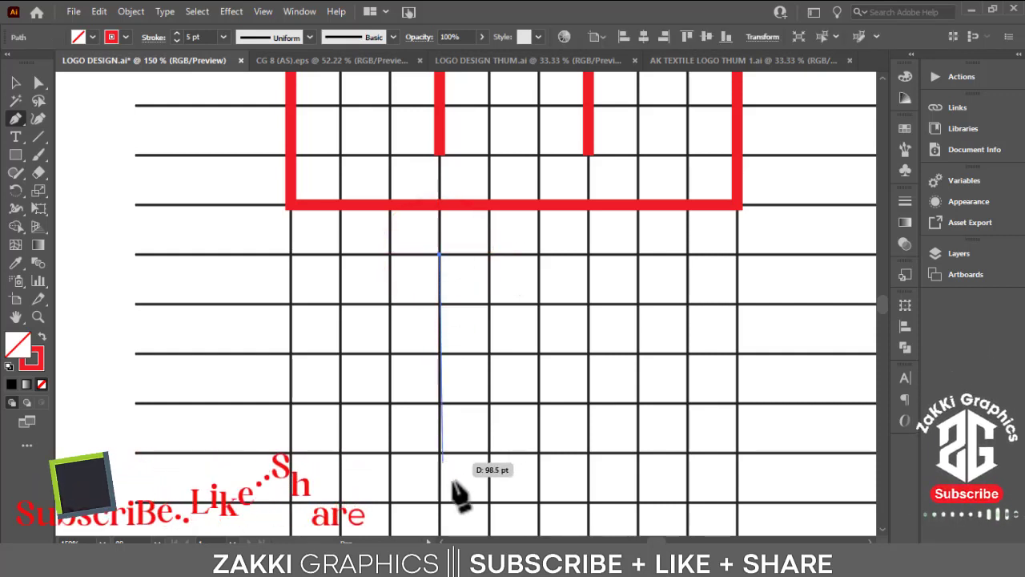
pyautogui.scroll(-2, 448, 432)
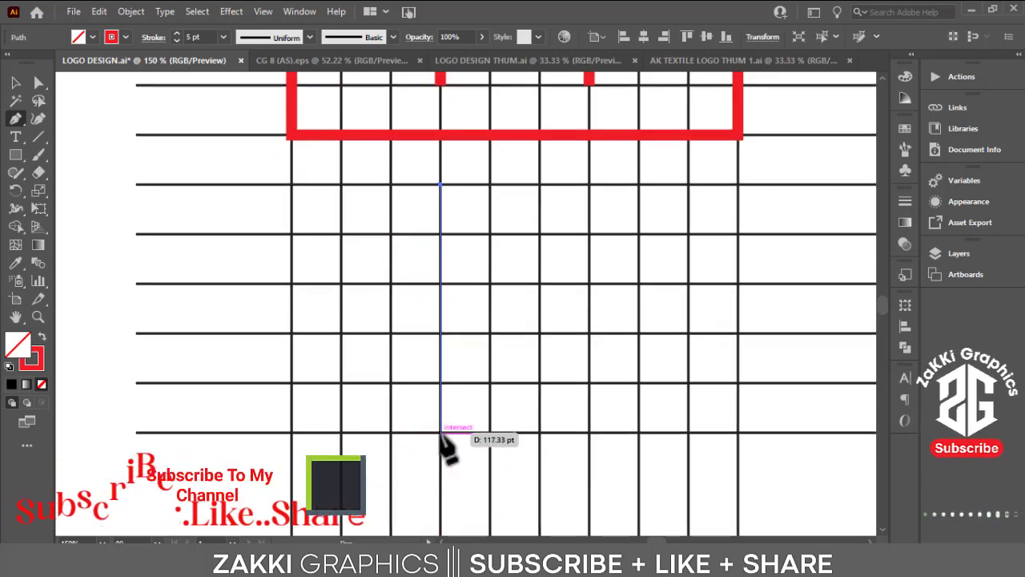
pyautogui.click(439, 432)
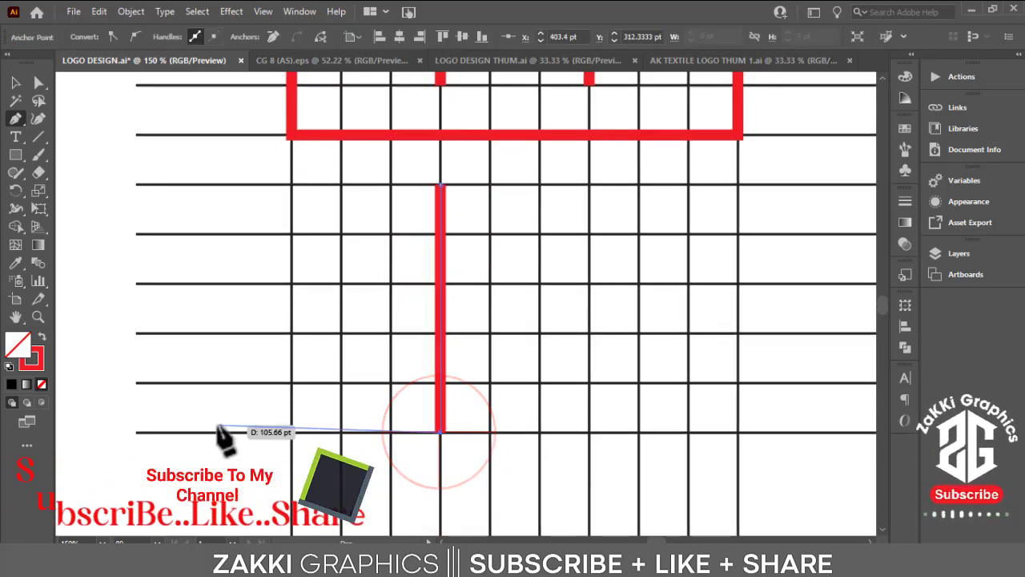
pyautogui.click(388, 432)
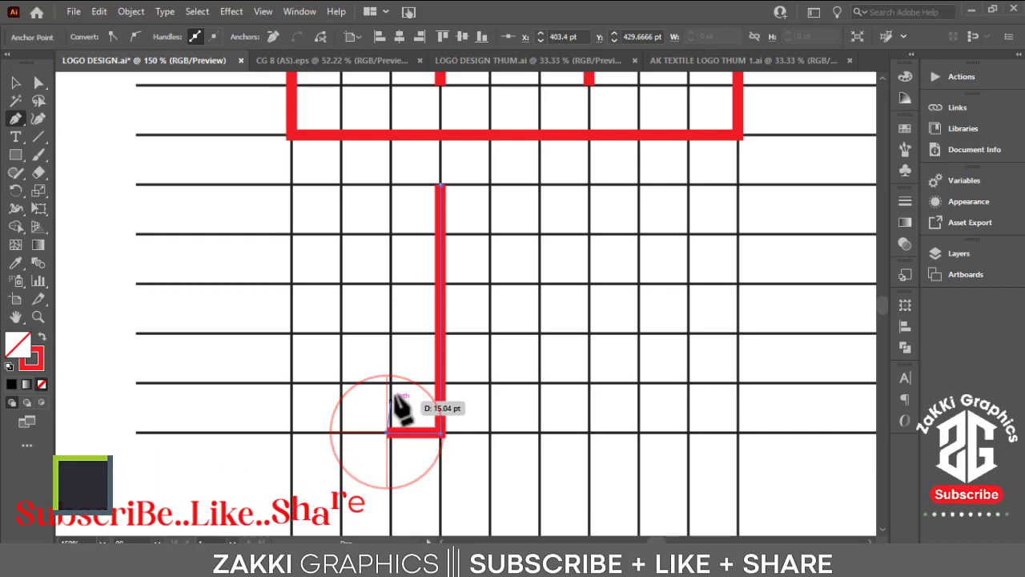
pyautogui.click(391, 382)
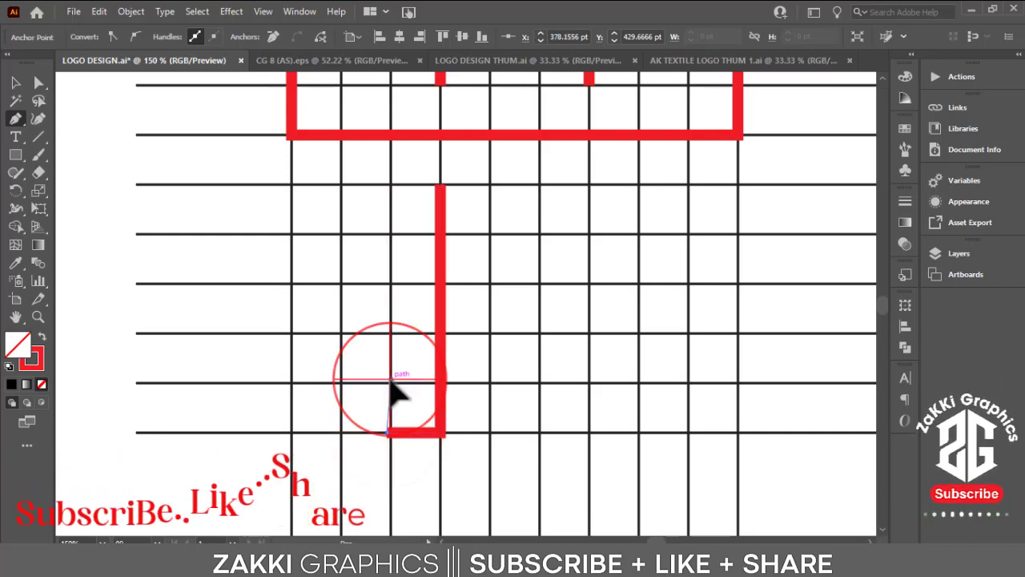
pyautogui.hotkey('ctrl', '+')
pyautogui.hotkey('ctrl', 'z')
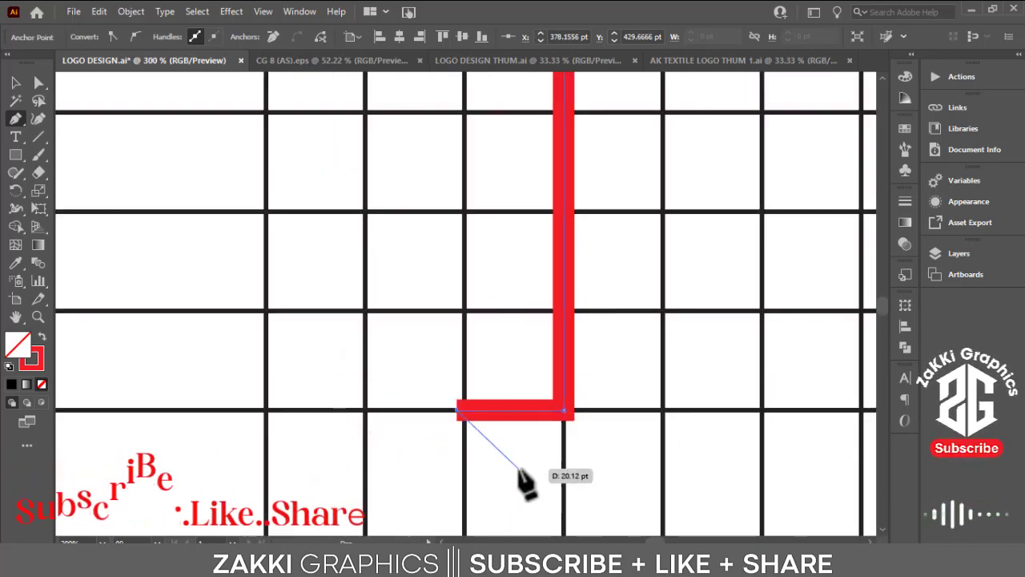
pyautogui.hotkey('ctrl', 'z')
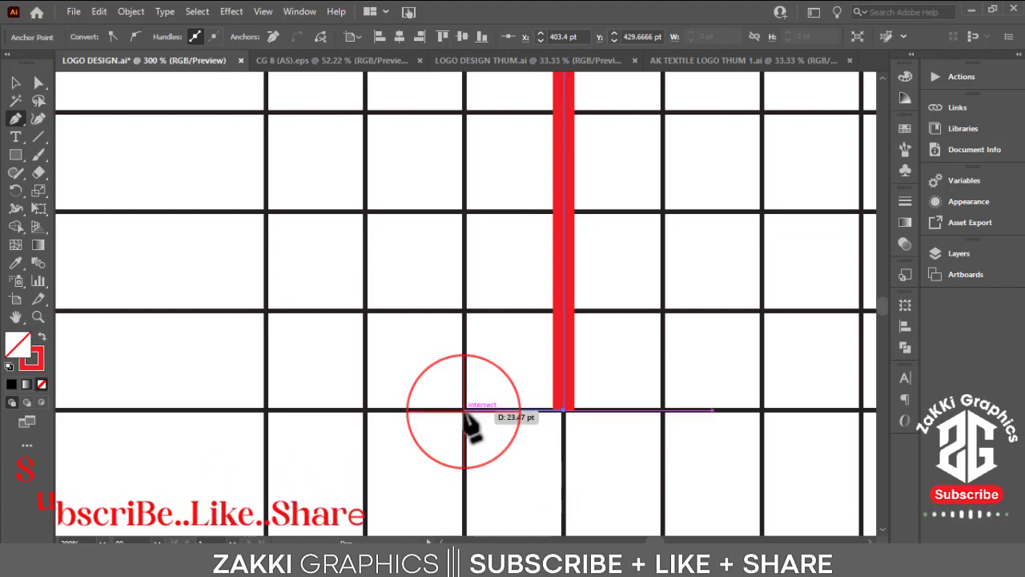
# Redraw the foot, then extend the path up, left, up two rows and right into a top bar
pyautogui.click(464, 411)
pyautogui.click(465, 310)
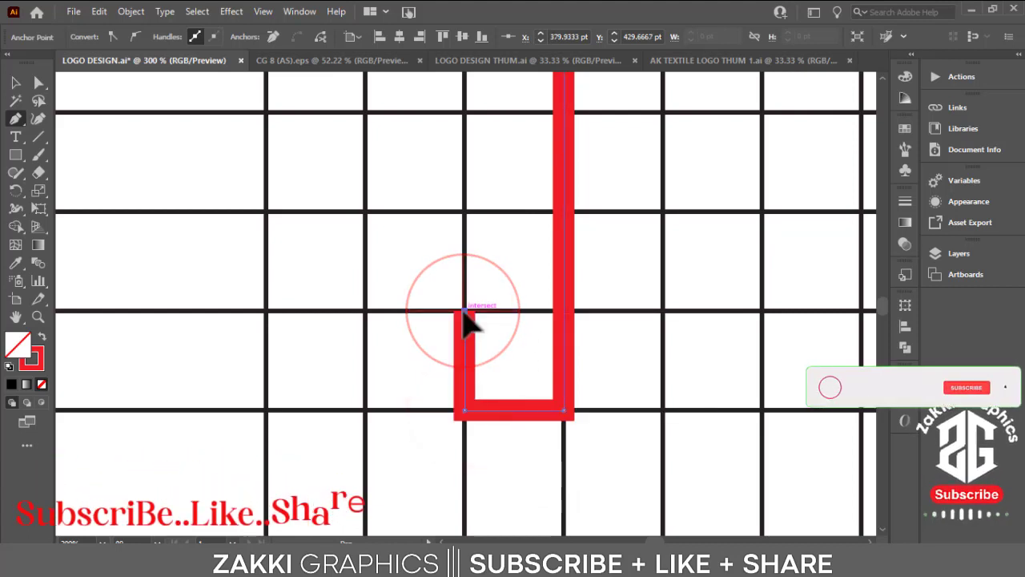
pyautogui.moveTo(464, 355); pyautogui.dragTo(725, 354)
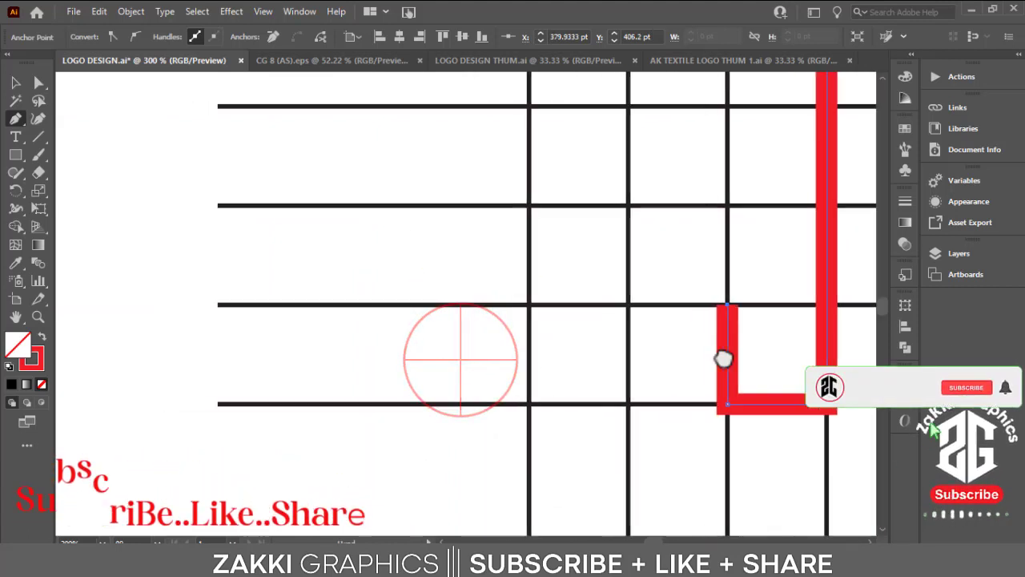
pyautogui.click(528, 304)
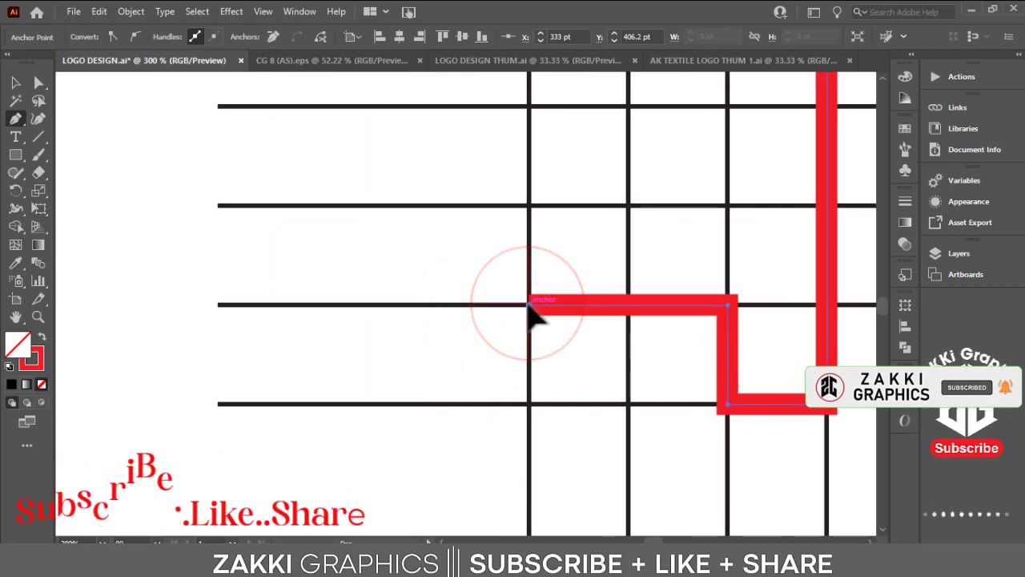
pyautogui.hotkey('ctrl', '-')
pyautogui.moveTo(510, 368); pyautogui.dragTo(445, 486)
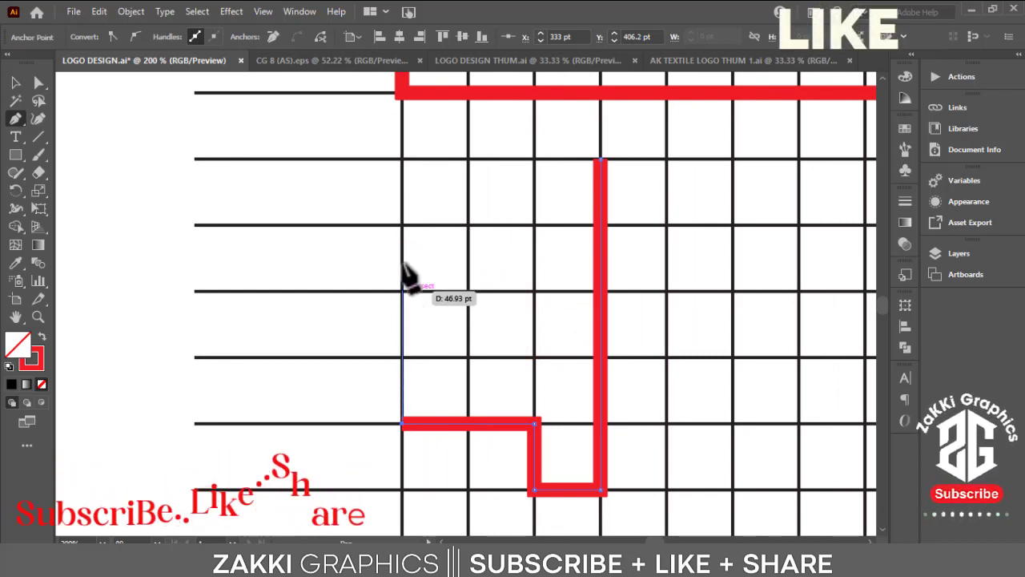
pyautogui.click(402, 225)
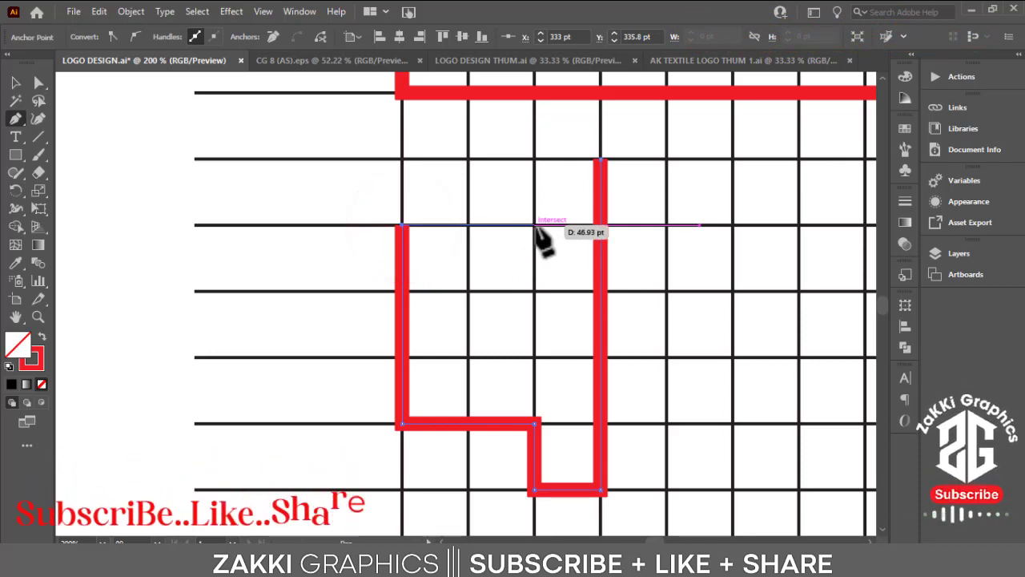
pyautogui.click(535, 225)
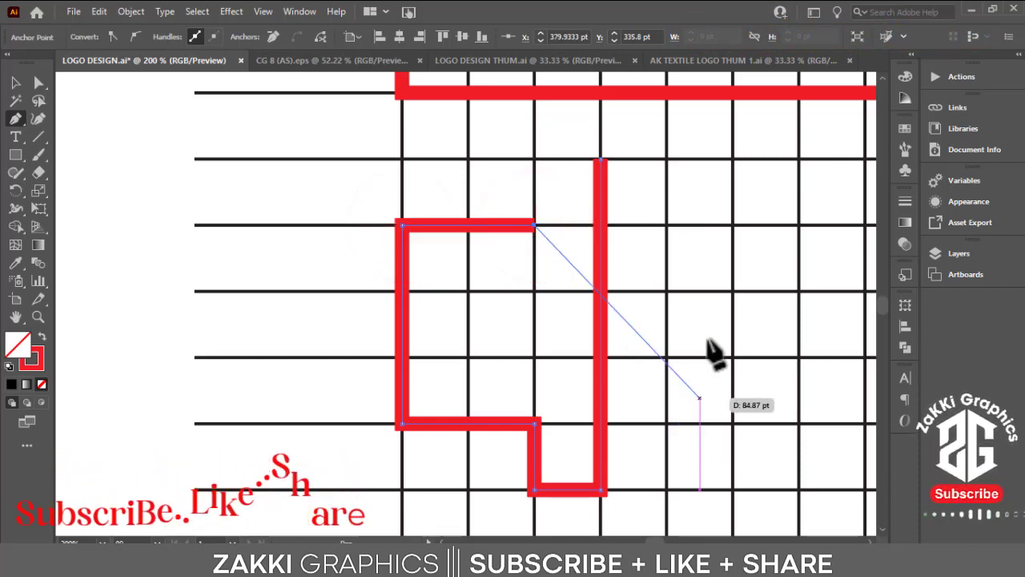
# Select the lower-left stepped piece and Alt-drag a copy to the right
pyautogui.click(132, 177)
pyautogui.hotkey('ctrl', '-')
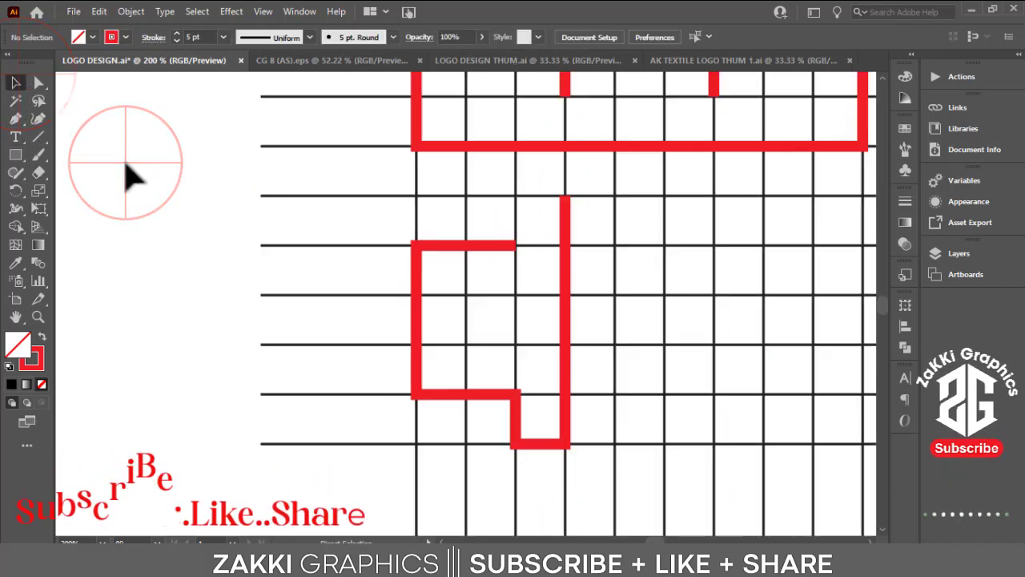
pyautogui.hotkey('ctrl', '-')
pyautogui.moveTo(309, 354); pyautogui.dragTo(253, 362)
pyautogui.moveTo(297, 285); pyautogui.dragTo(481, 354)
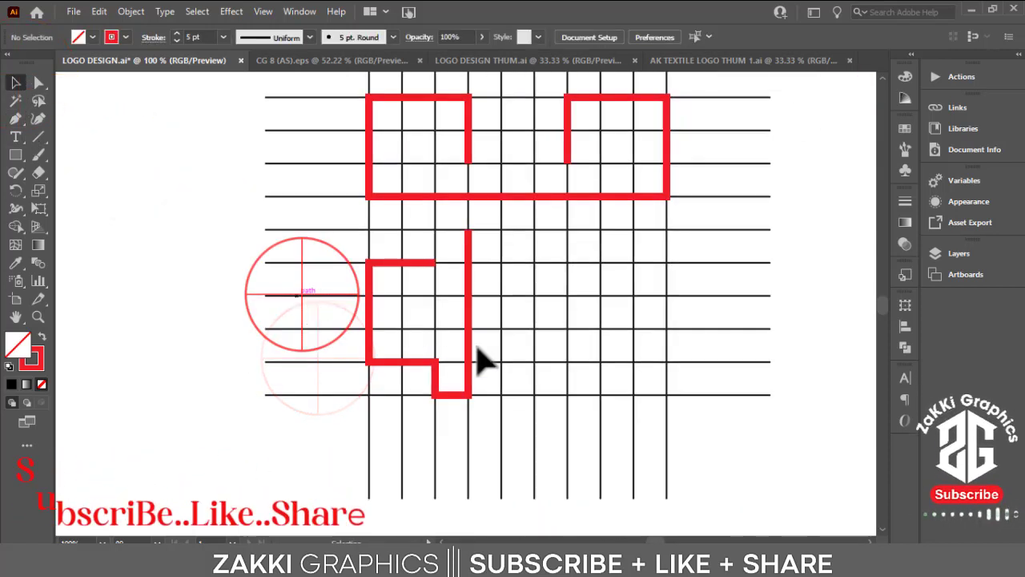
pyautogui.click(402, 361)
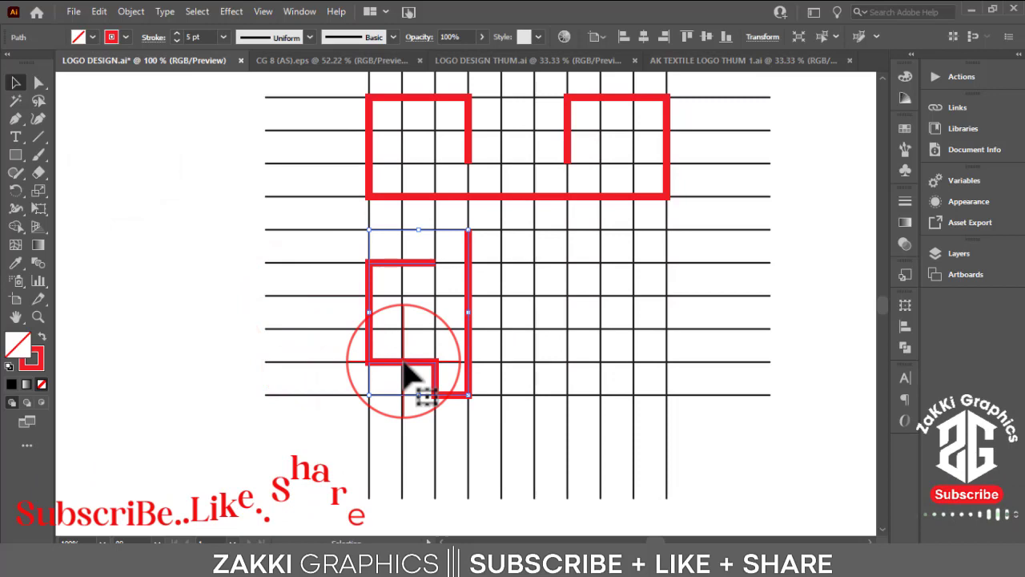
pyautogui.moveTo(403, 365); pyautogui.dragTo(624, 338)
# Reflect the copy vertically, nudge it into place, and top-align both lower pieces
pyautogui.rightClick(628, 363)
pyautogui.moveTo(704, 455)
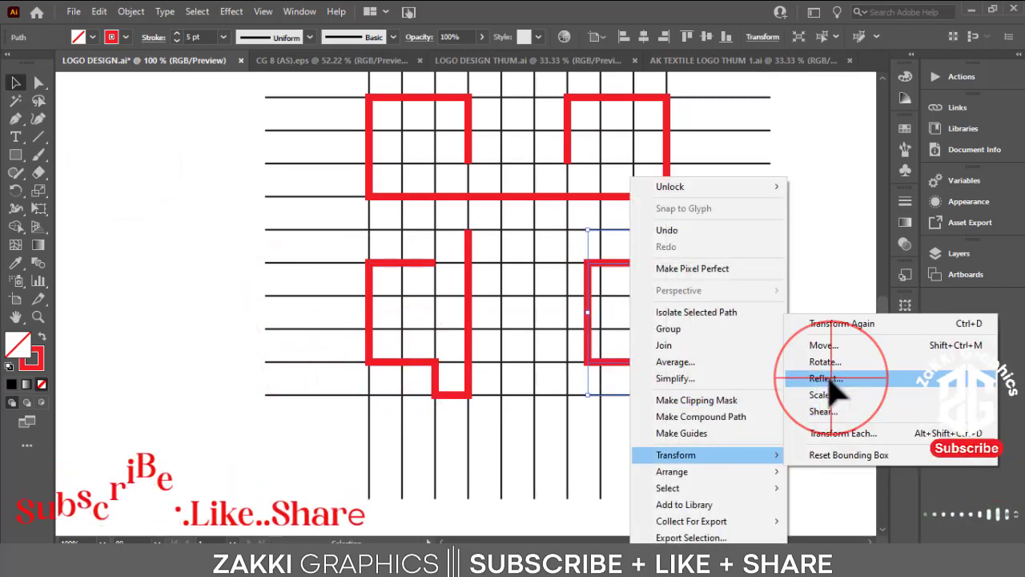
pyautogui.click(825, 378)
pyautogui.click(341, 322)
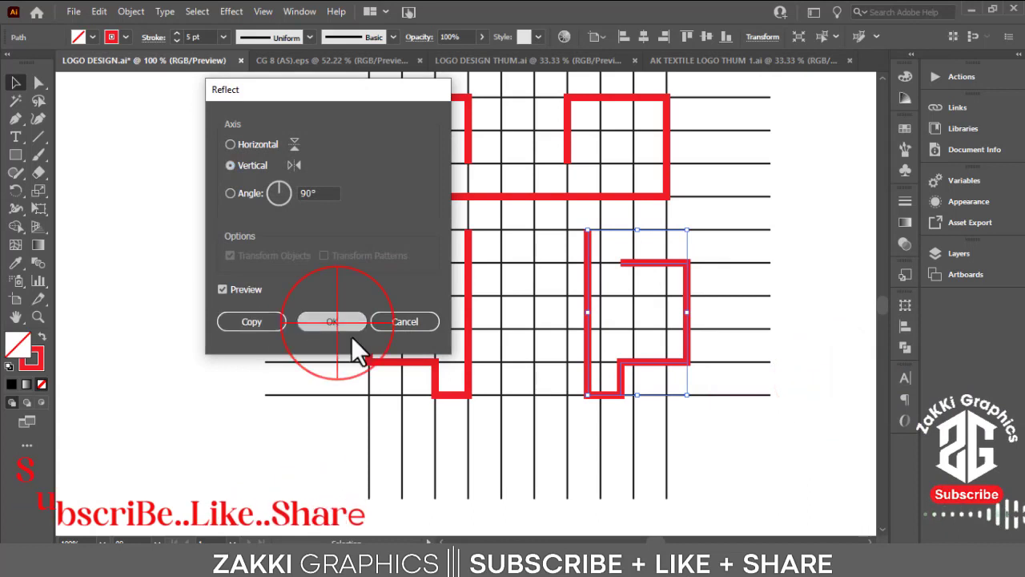
pyautogui.moveTo(653, 376); pyautogui.dragTo(630, 375)
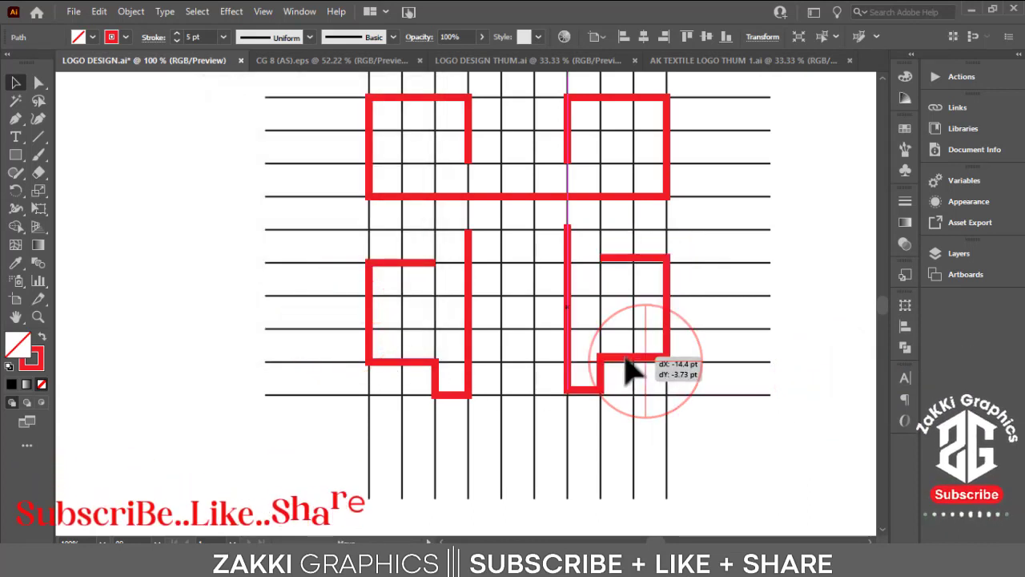
pyautogui.moveTo(385, 408); pyautogui.dragTo(684, 222)
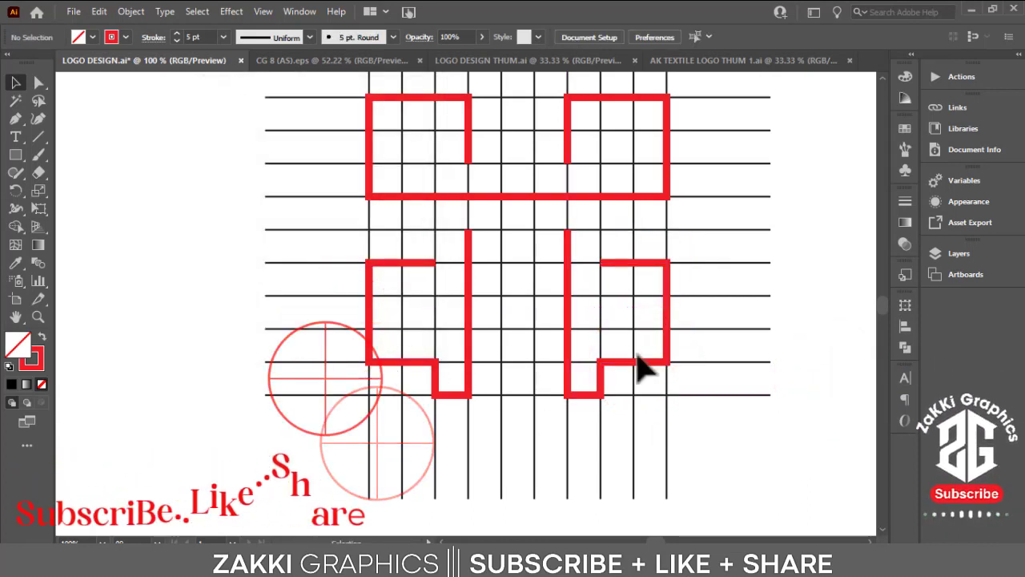
pyautogui.click(687, 43)
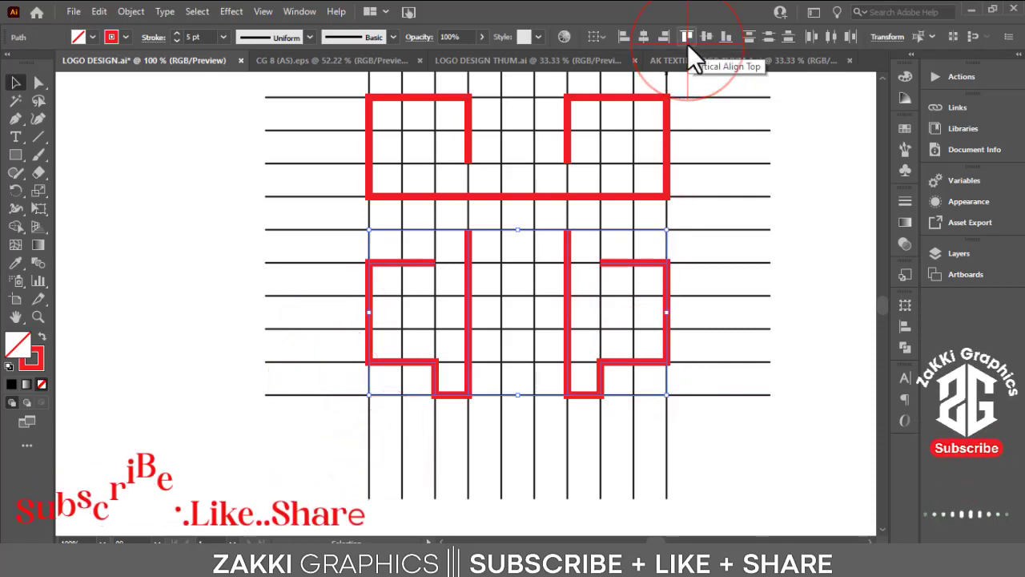
pyautogui.click(718, 320)
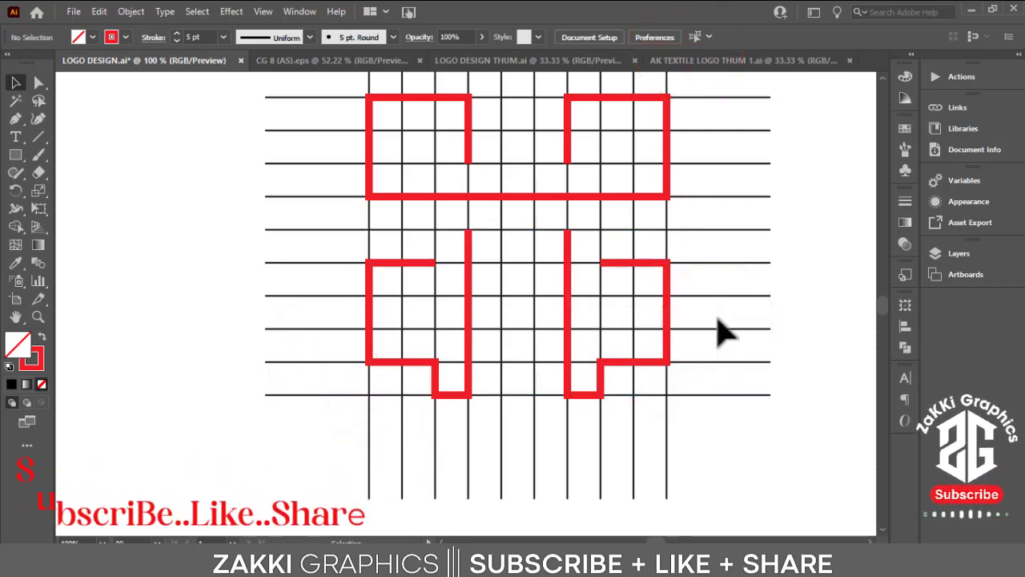
pyautogui.hotkey('ctrl', '+')
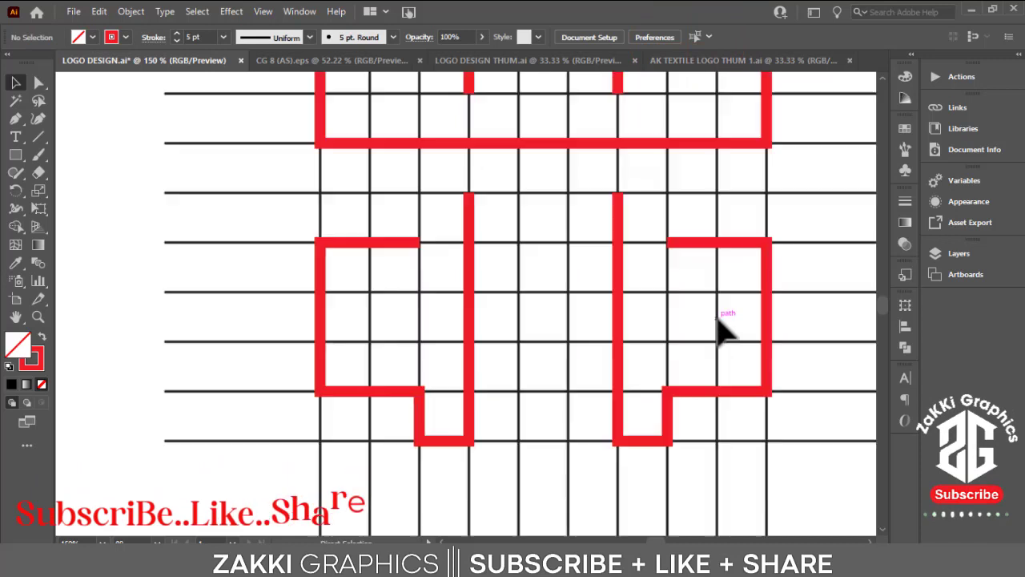
pyautogui.moveTo(697, 293); pyautogui.dragTo(630, 419)
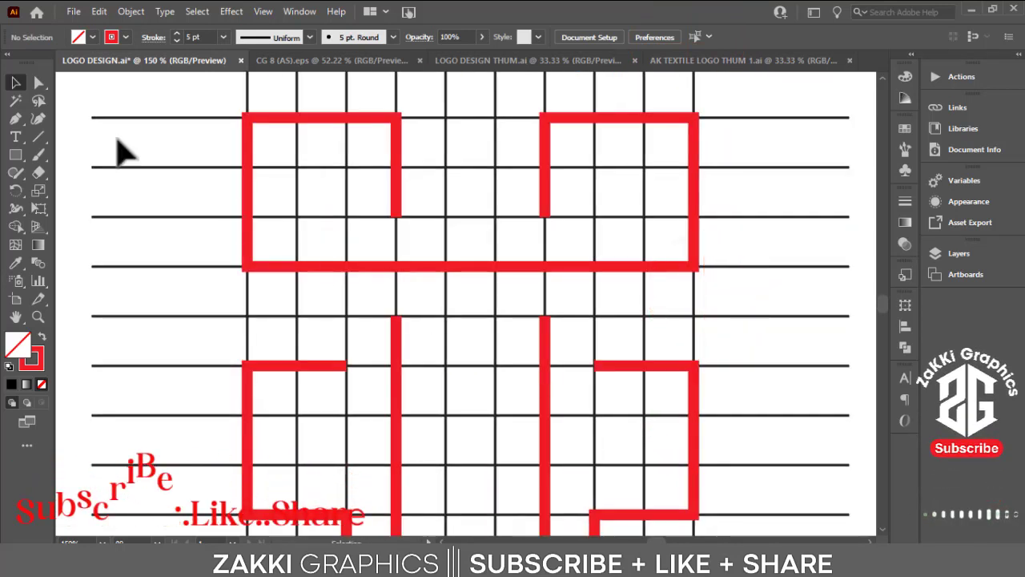
pyautogui.moveTo(124, 141); pyautogui.dragTo(441, 222)
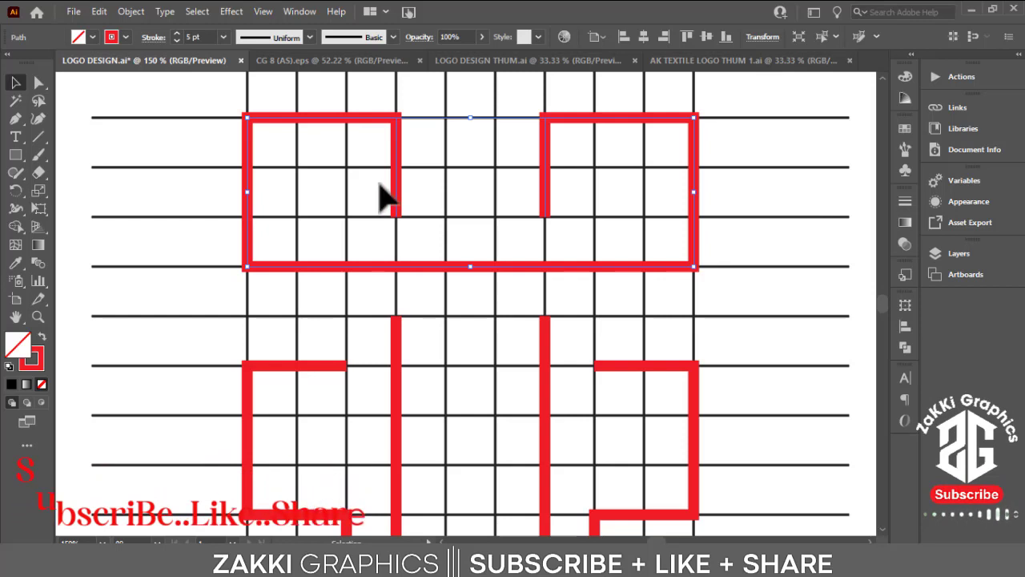
# Reselect the top monogram piece and frame it in view
pyautogui.hotkey('shift', 'b')
pyautogui.hotkey('ctrl', 'shift', 'a')
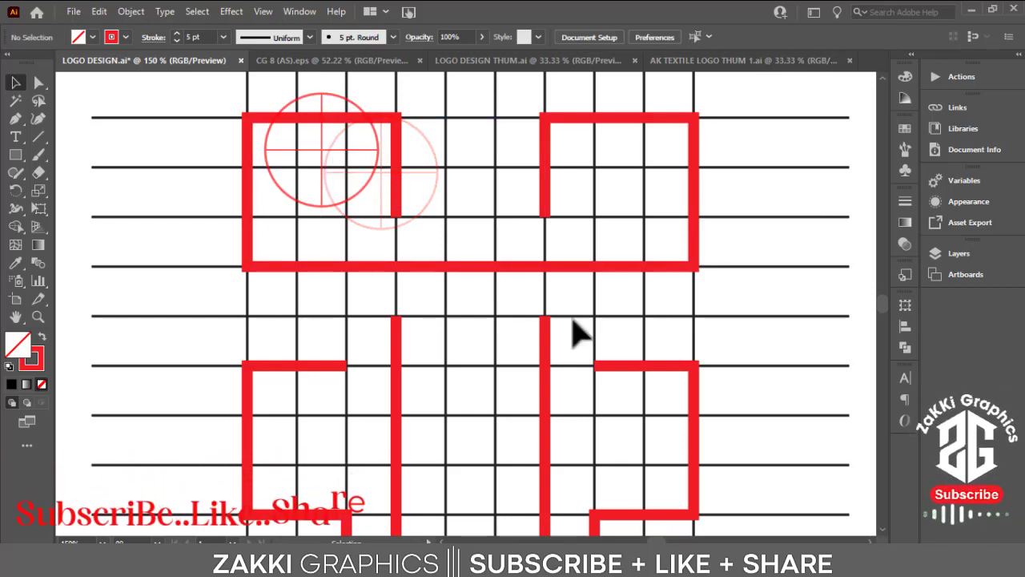
pyautogui.hotkey('ctrl', 'a')
pyautogui.hotkey('ctrl', '-')
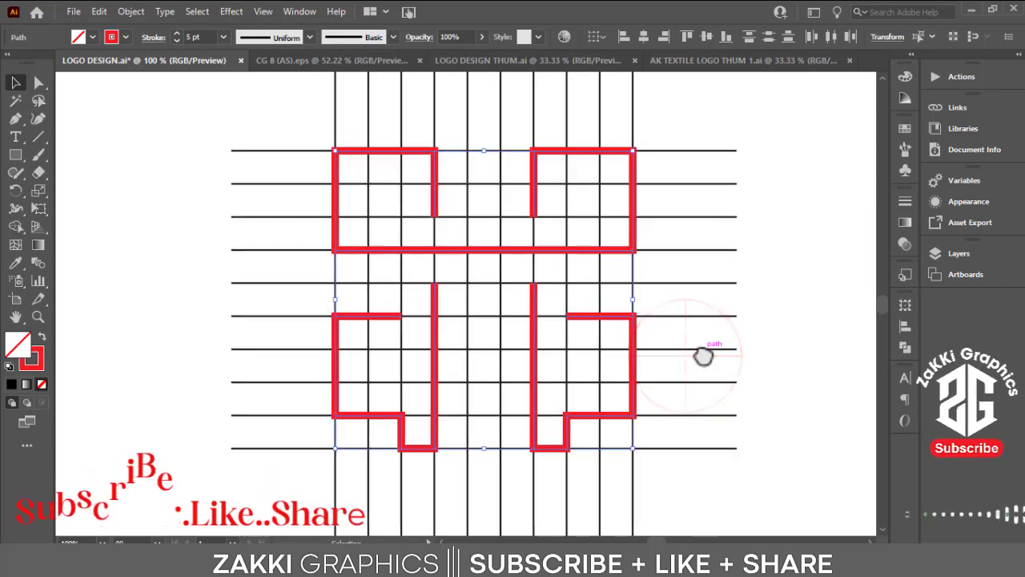
pyautogui.hotkey('ctrl', '+')
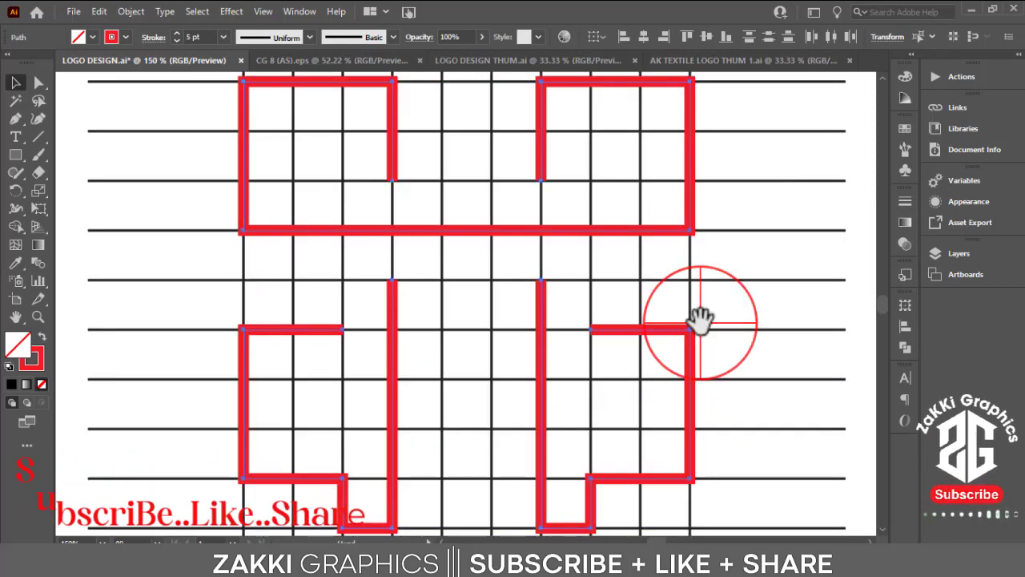
pyautogui.moveTo(699, 319); pyautogui.dragTo(697, 344)
pyautogui.click(242, 217)
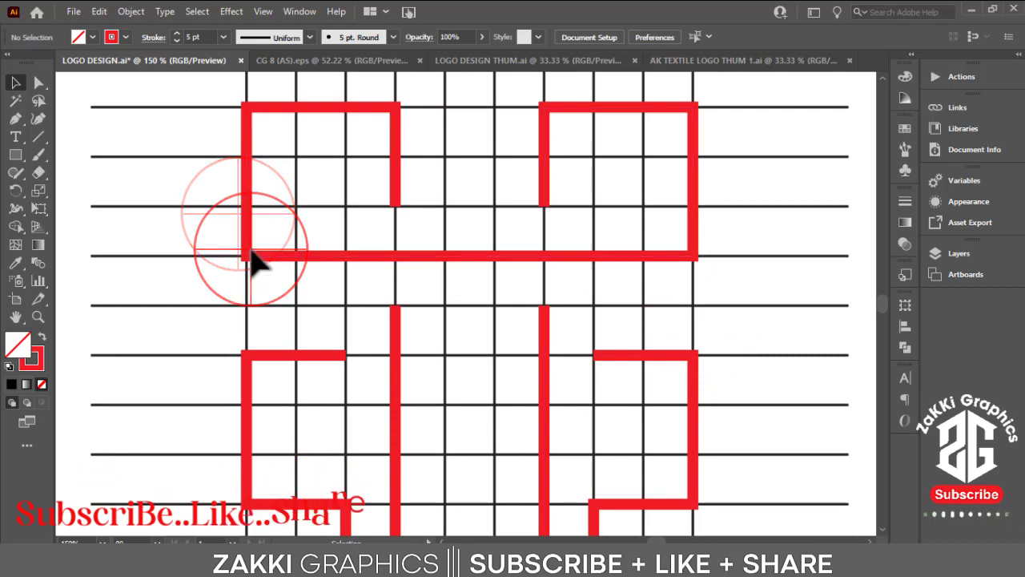
pyautogui.click(255, 254)
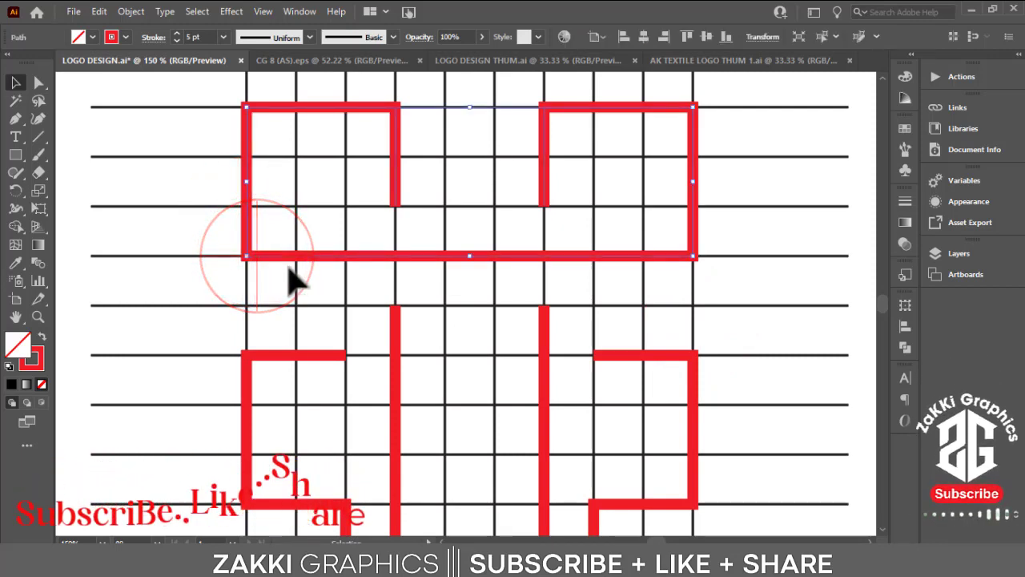
# Try rounding the left and right loop corners with the corner widget, undoing the right loop
pyautogui.click(39, 83)
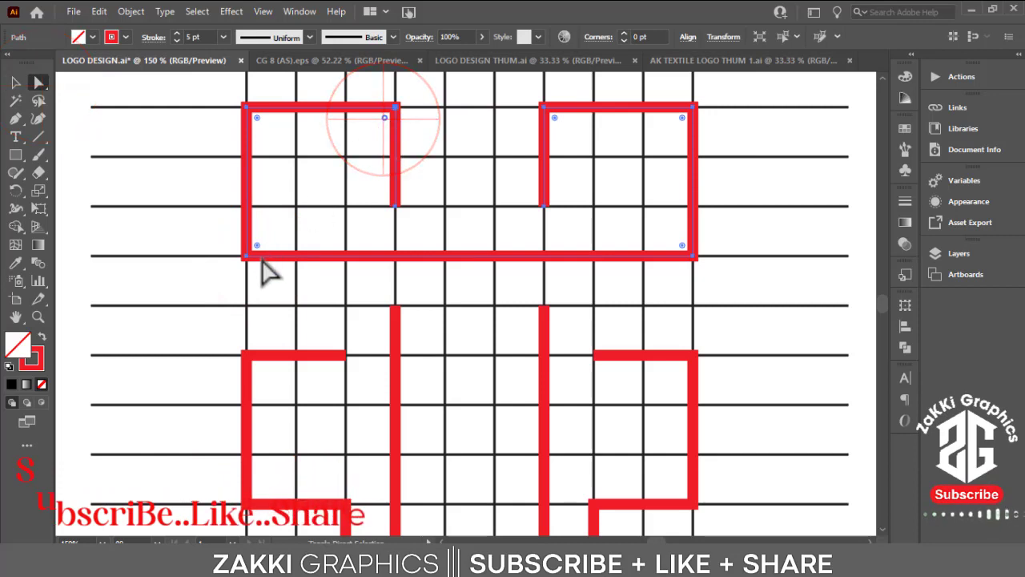
pyautogui.moveTo(256, 245); pyautogui.dragTo(309, 194)
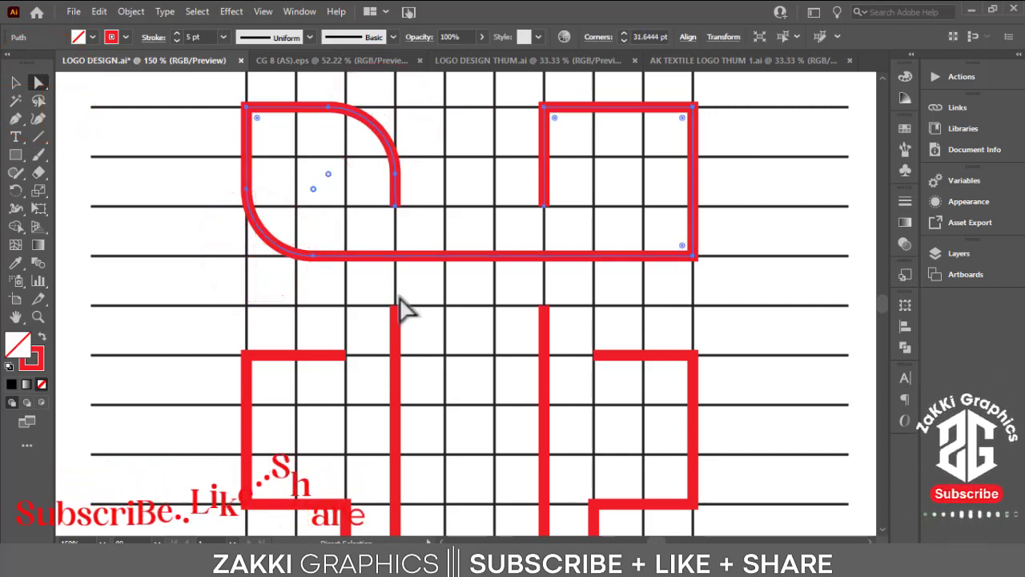
pyautogui.click(552, 118)
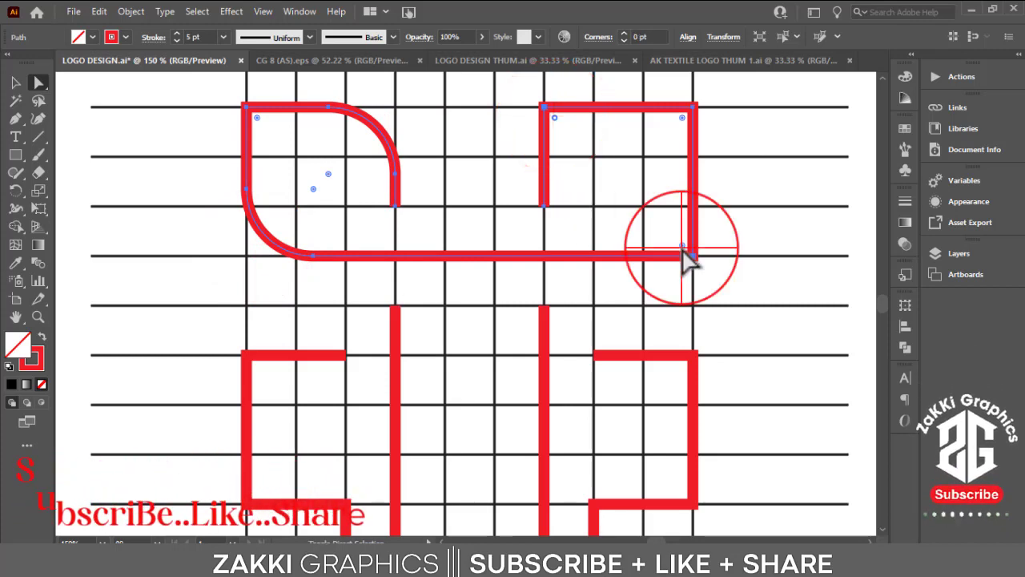
pyautogui.moveTo(683, 248); pyautogui.dragTo(652, 188)
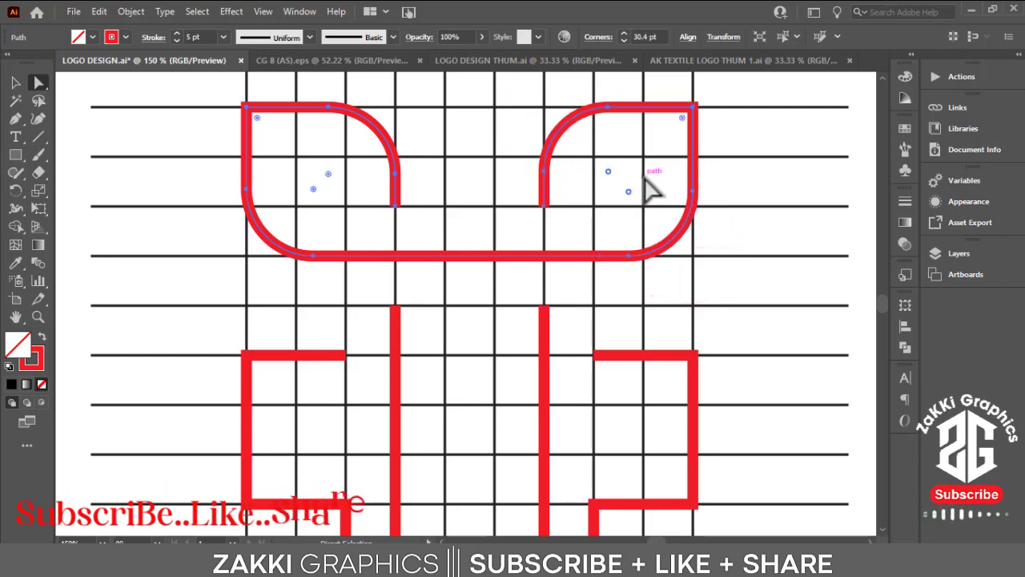
pyautogui.hotkey('ctrl', 'z')
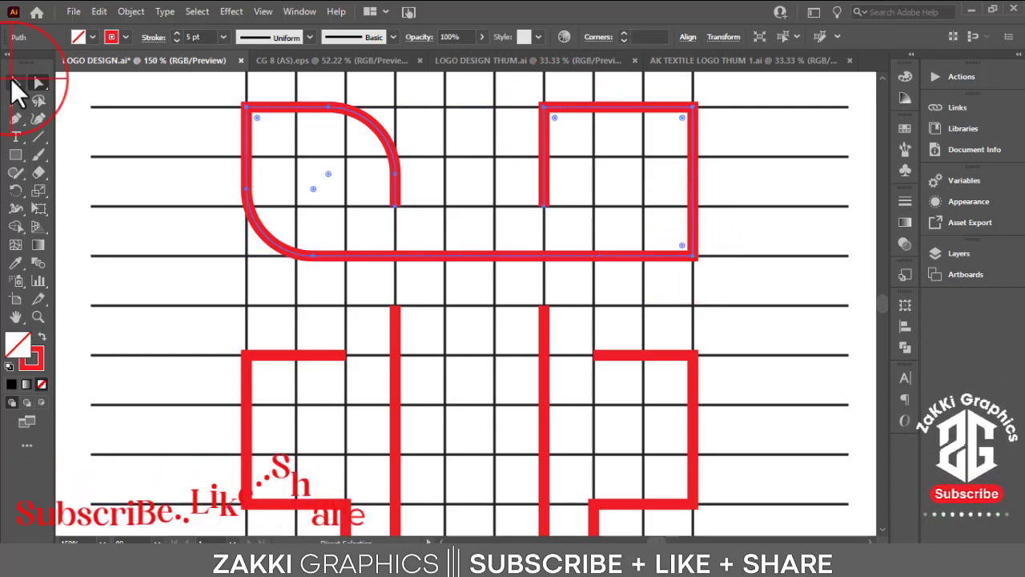
# Retry rounding the right loop's corners, then undo the earlier rounding on the top shapes
pyautogui.click(70, 110)
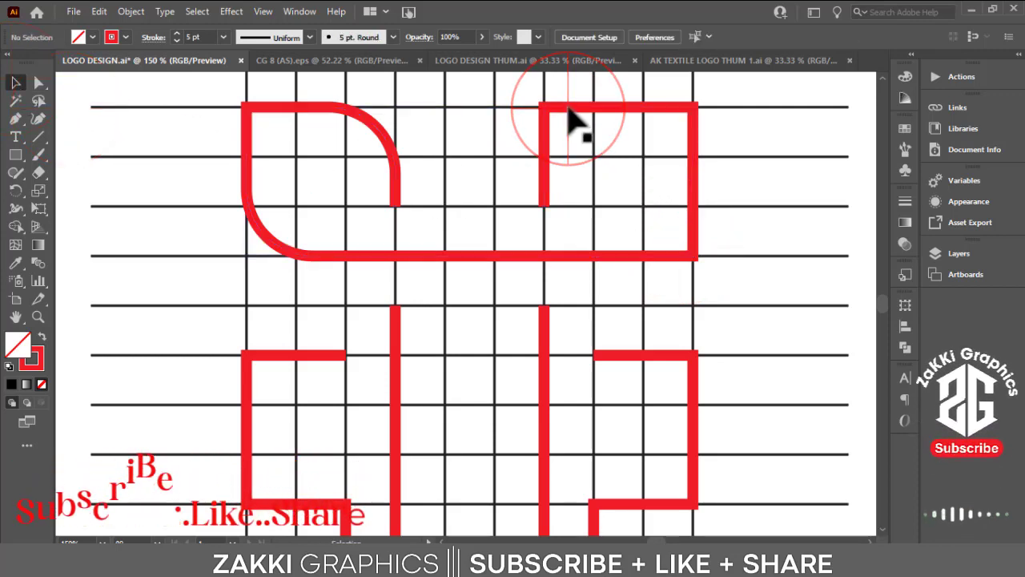
pyautogui.click(569, 112)
pyautogui.click(39, 83)
pyautogui.click(546, 109)
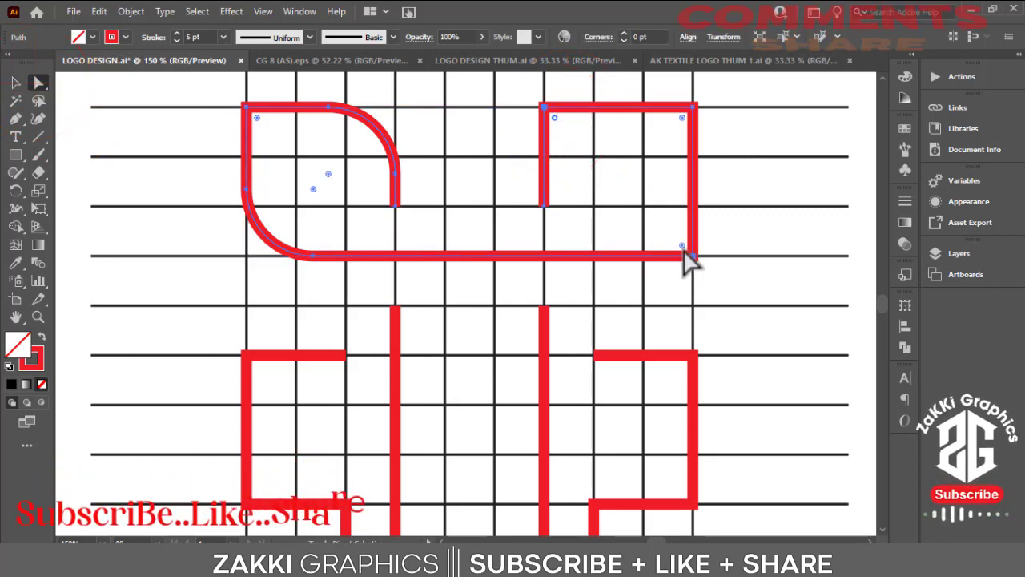
pyautogui.moveTo(679, 238); pyautogui.dragTo(656, 189)
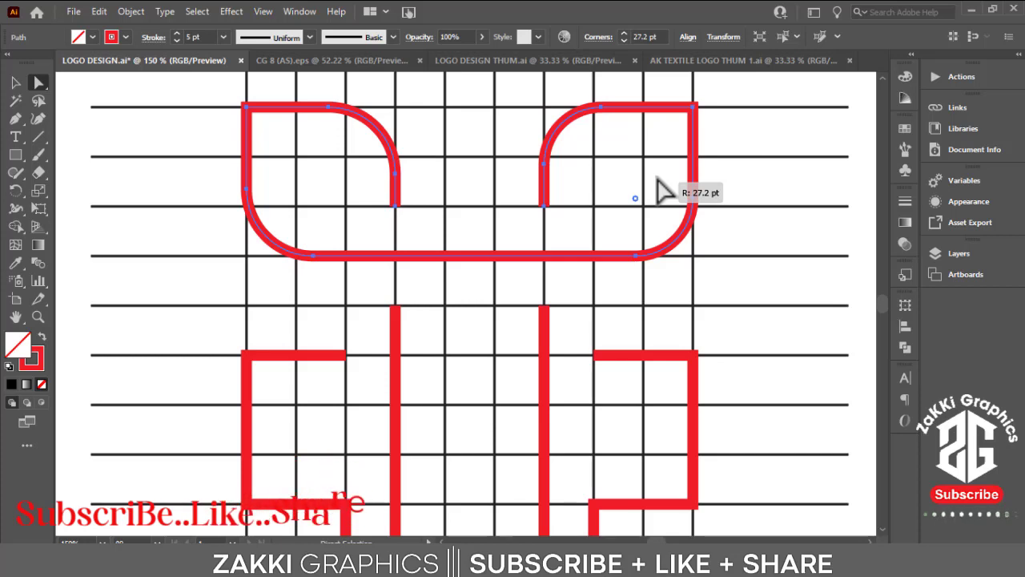
pyautogui.hotkey('ctrl', 'z')
pyautogui.hotkey('ctrl', 'z')
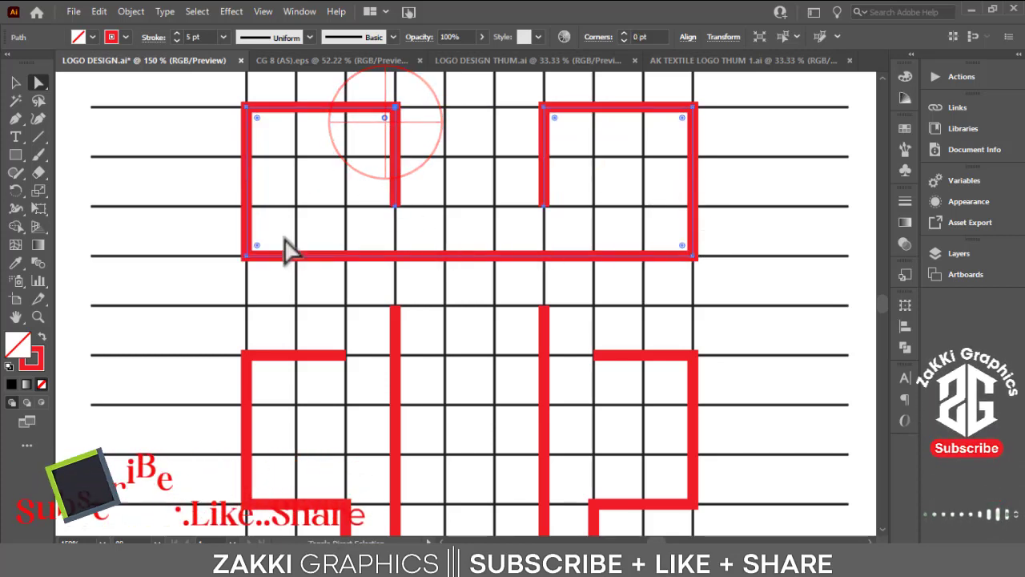
# Round all corners of the top shapes to about 40.7 pt, then deselect
pyautogui.click(248, 255)
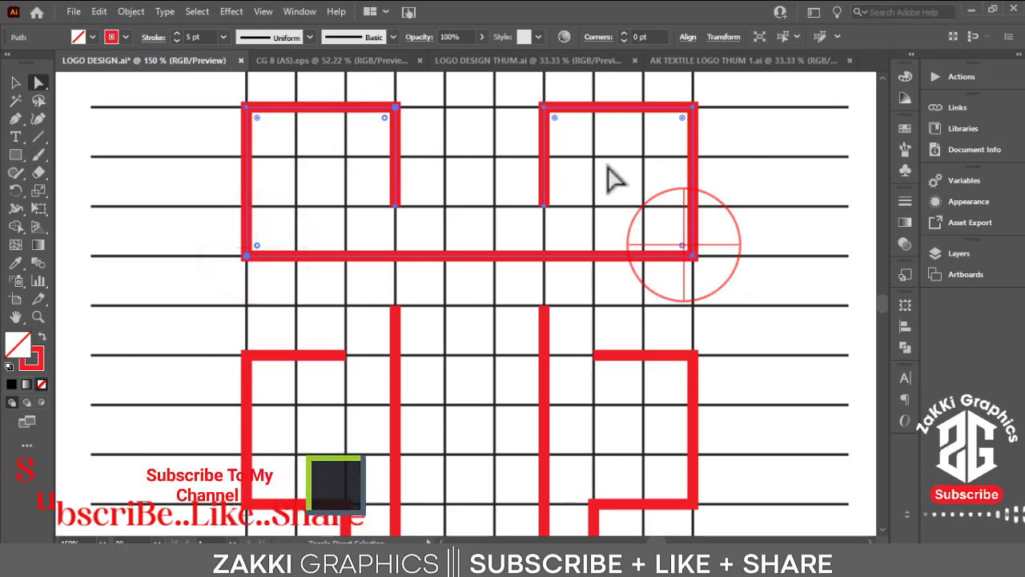
pyautogui.moveTo(554, 118); pyautogui.dragTo(624, 196)
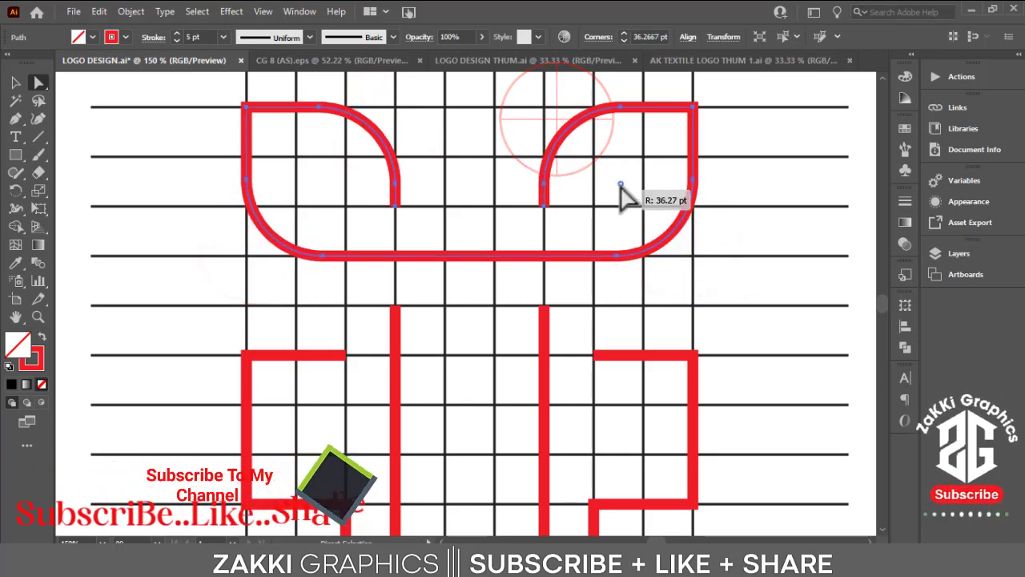
pyautogui.moveTo(620, 190); pyautogui.dragTo(632, 194)
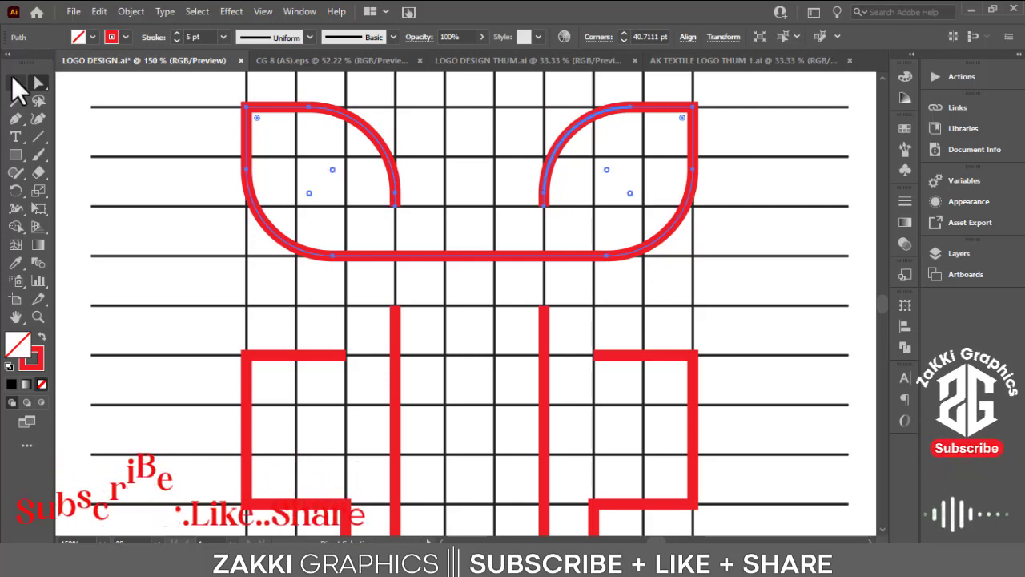
pyautogui.click(15, 82)
pyautogui.click(113, 204)
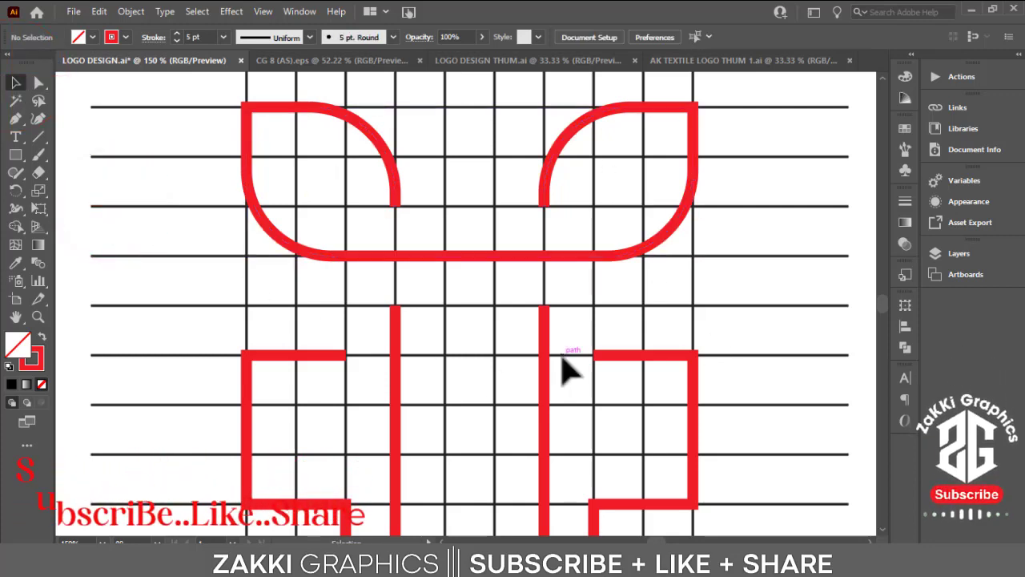
# Select the lower-right monogram shape for anchor-point editing
pyautogui.scroll(-3, 565, 304)
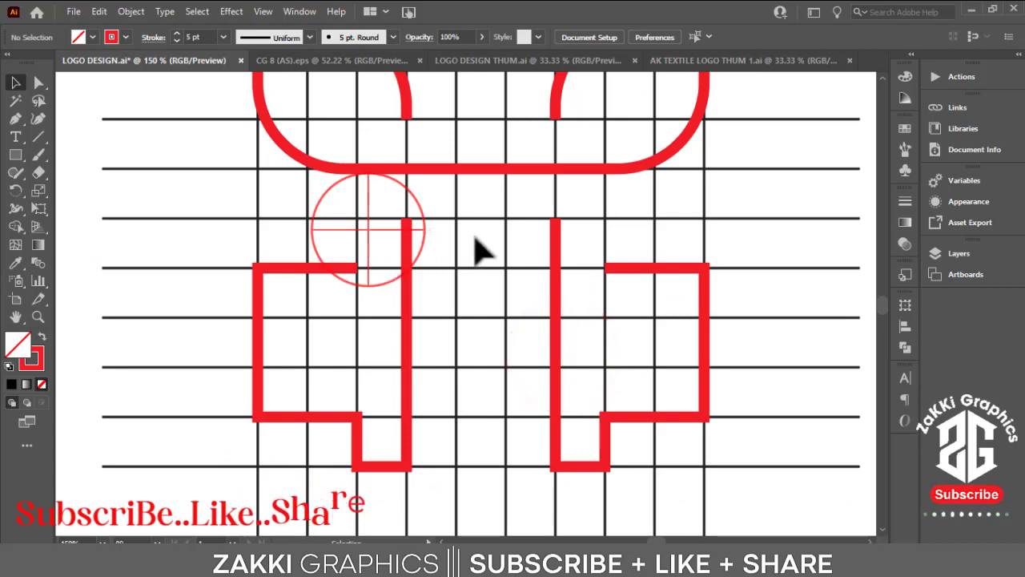
pyautogui.click(608, 262)
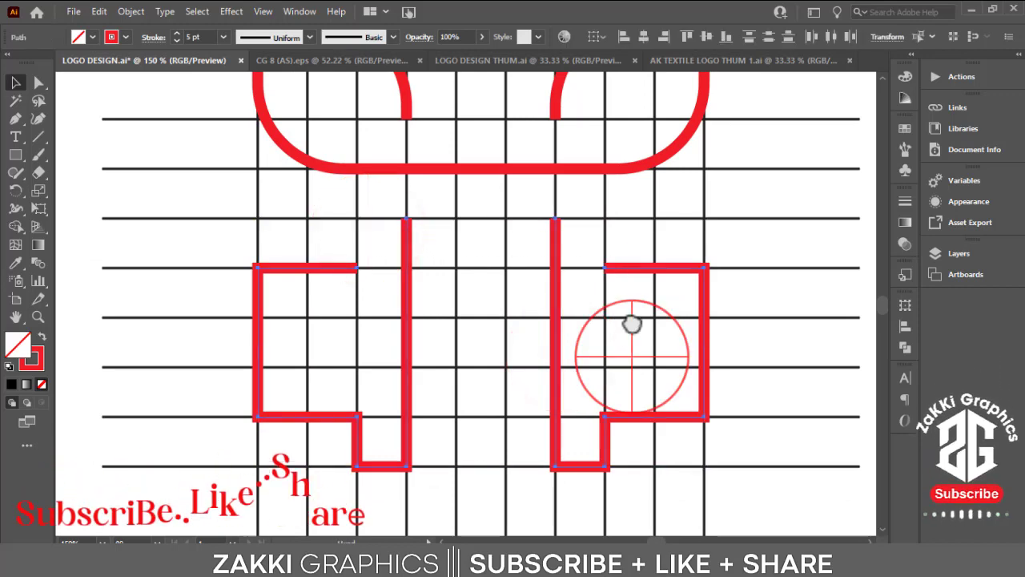
pyautogui.scroll(-2, 631, 336)
pyautogui.click(695, 413)
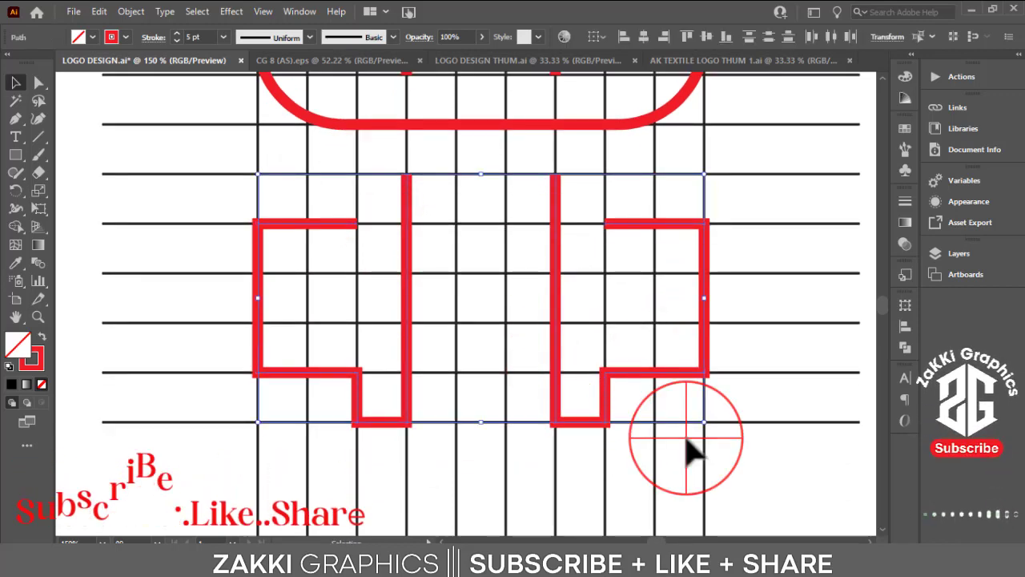
pyautogui.click(641, 371)
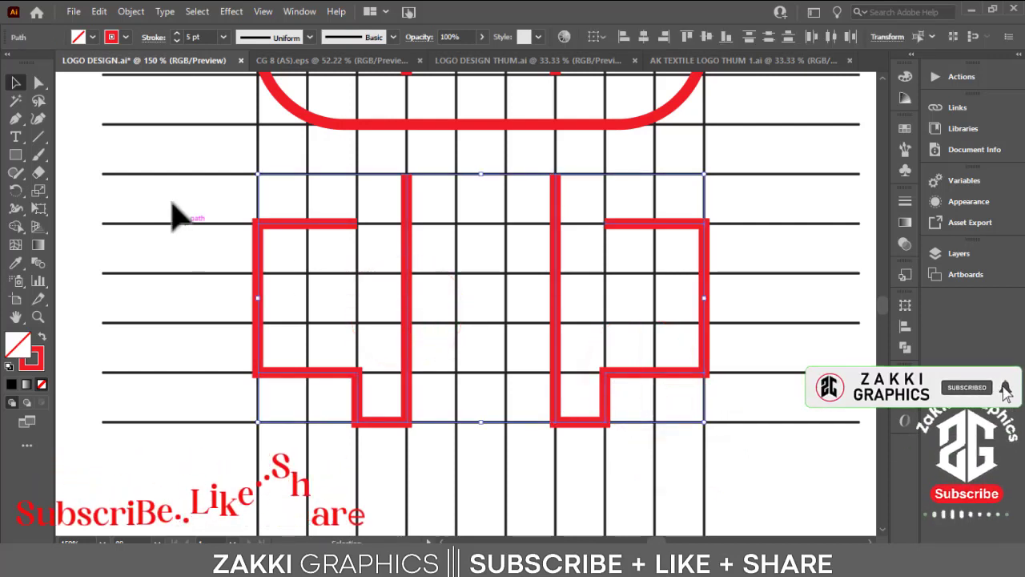
pyautogui.click(36, 81)
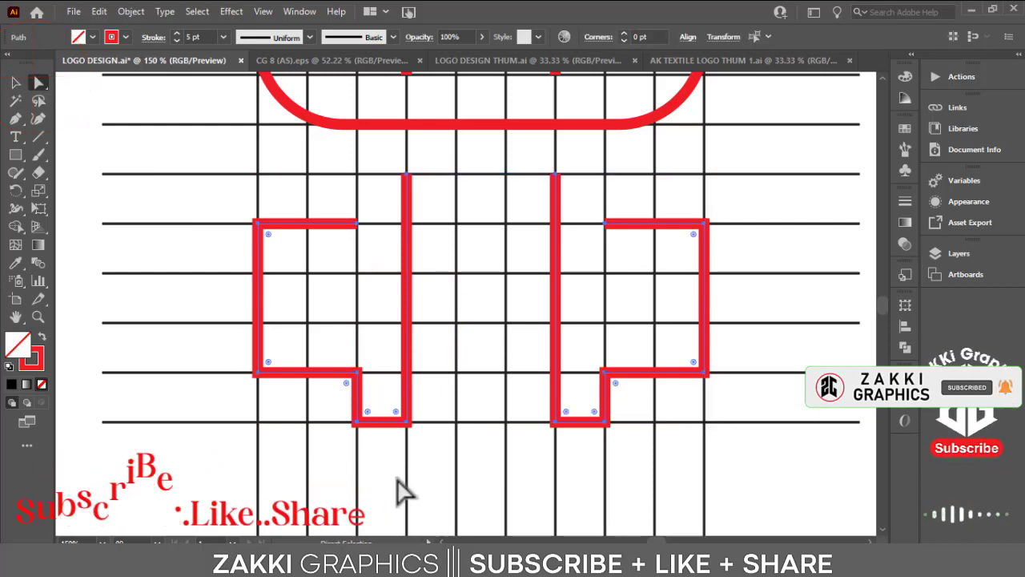
# Round the inner bottom corners of both lower shapes, then reselect both shapes
pyautogui.click(369, 413)
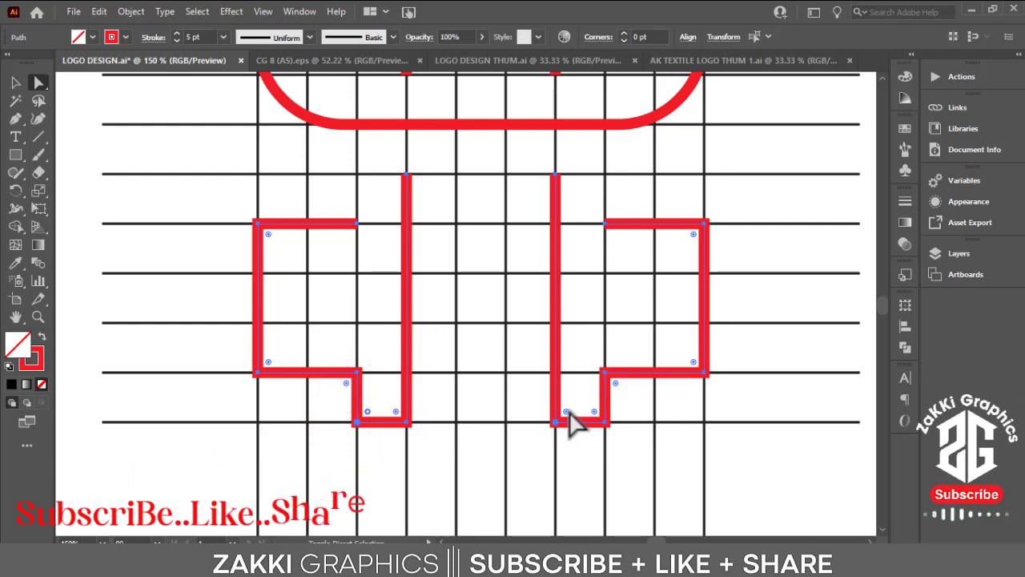
pyautogui.moveTo(596, 417); pyautogui.dragTo(586, 348)
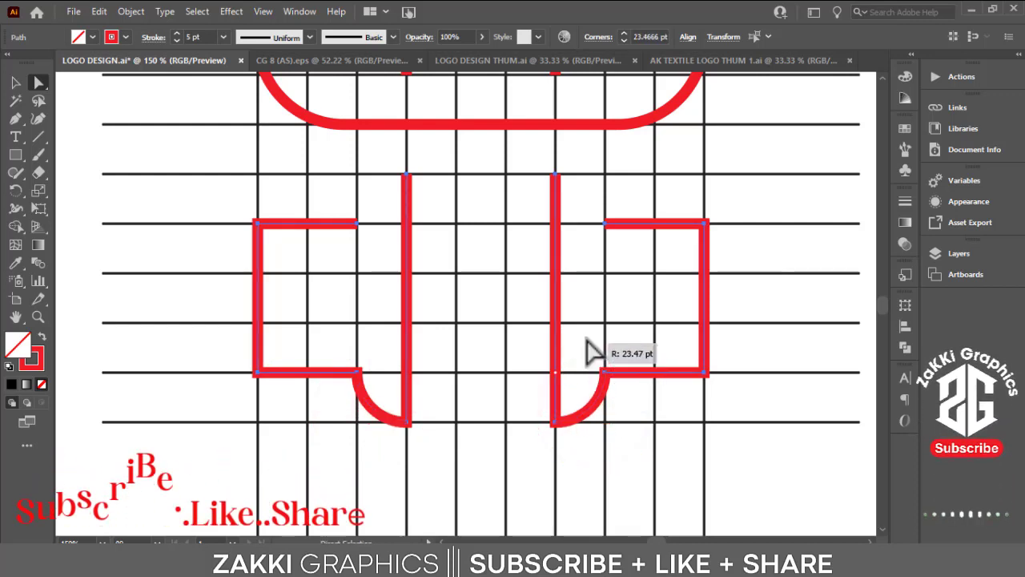
pyautogui.click(668, 471)
pyautogui.moveTo(756, 242); pyautogui.dragTo(227, 282)
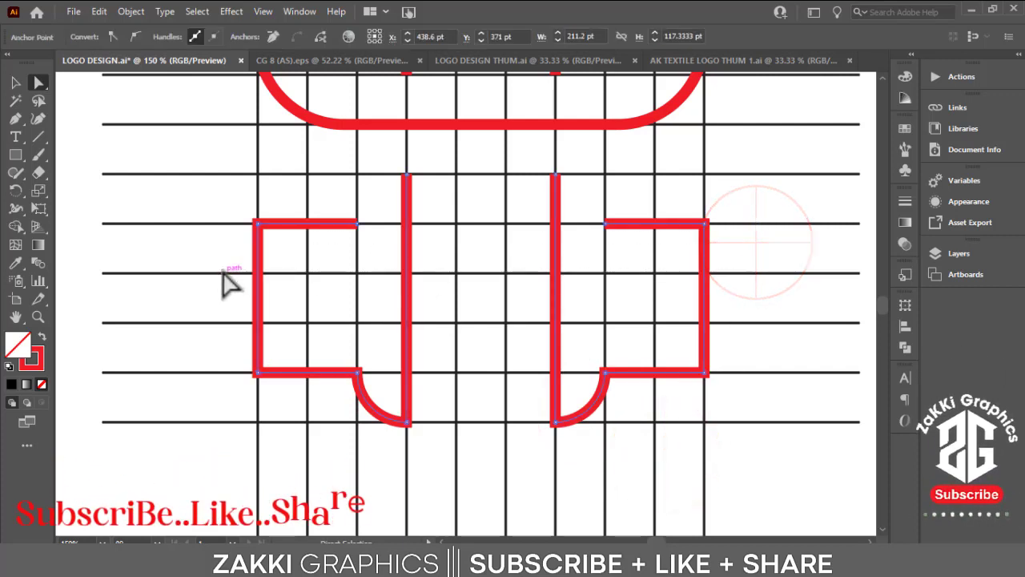
pyautogui.click(104, 144)
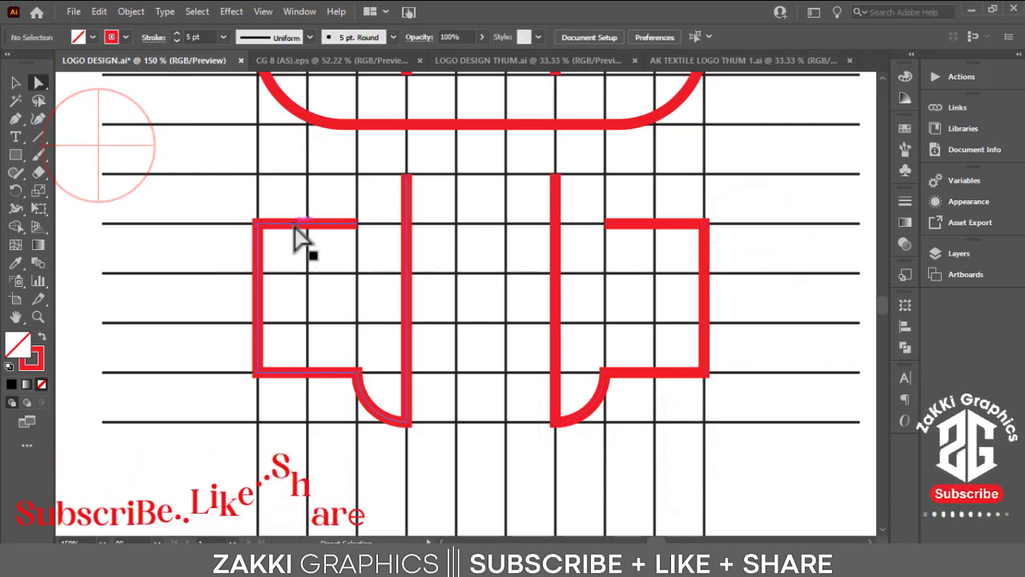
pyautogui.click(293, 223)
pyautogui.click(16, 83)
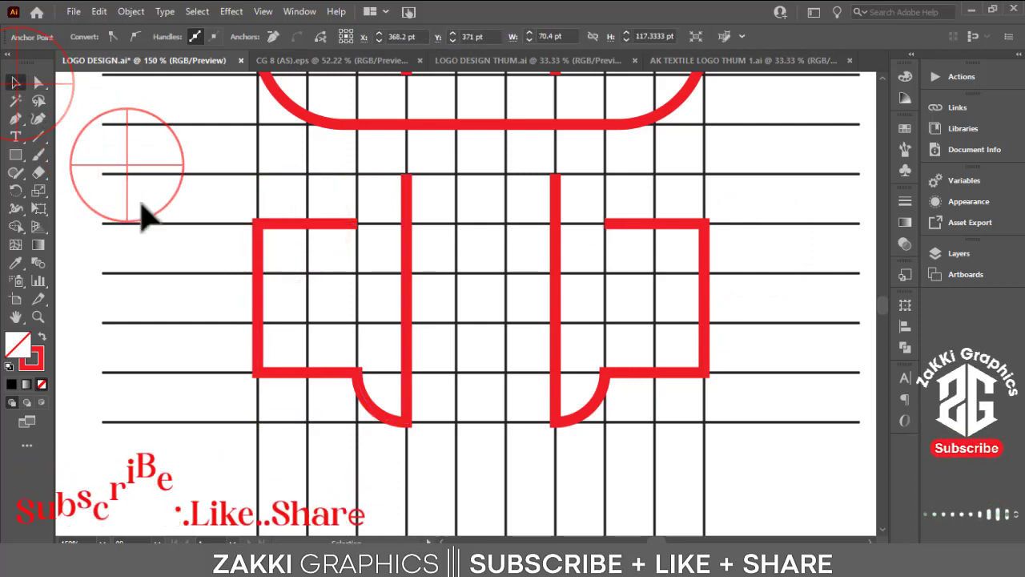
pyautogui.moveTo(114, 149); pyautogui.dragTo(675, 293)
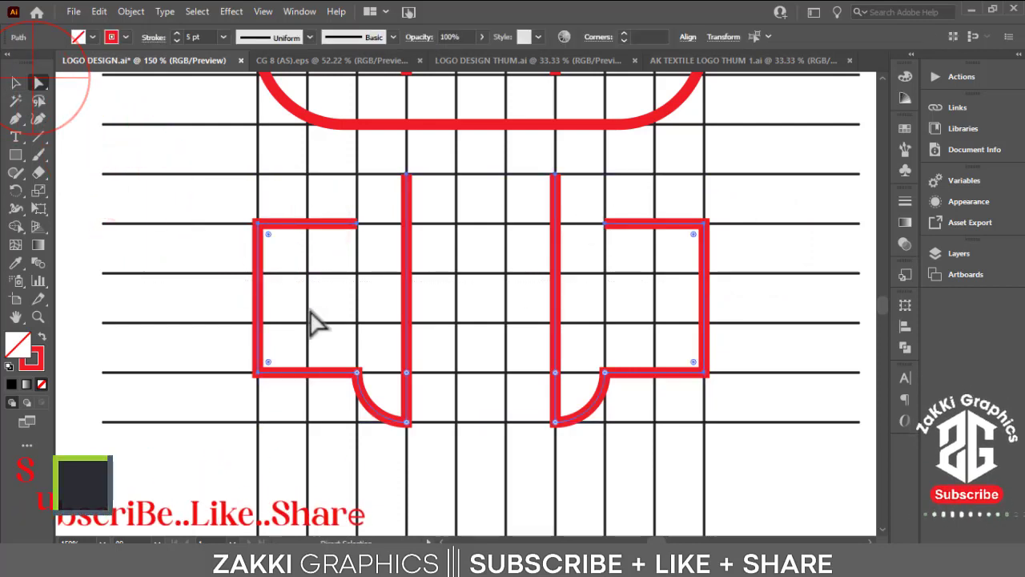
# Round the outer corners of both lower shapes to about 35 pt
pyautogui.click(269, 363)
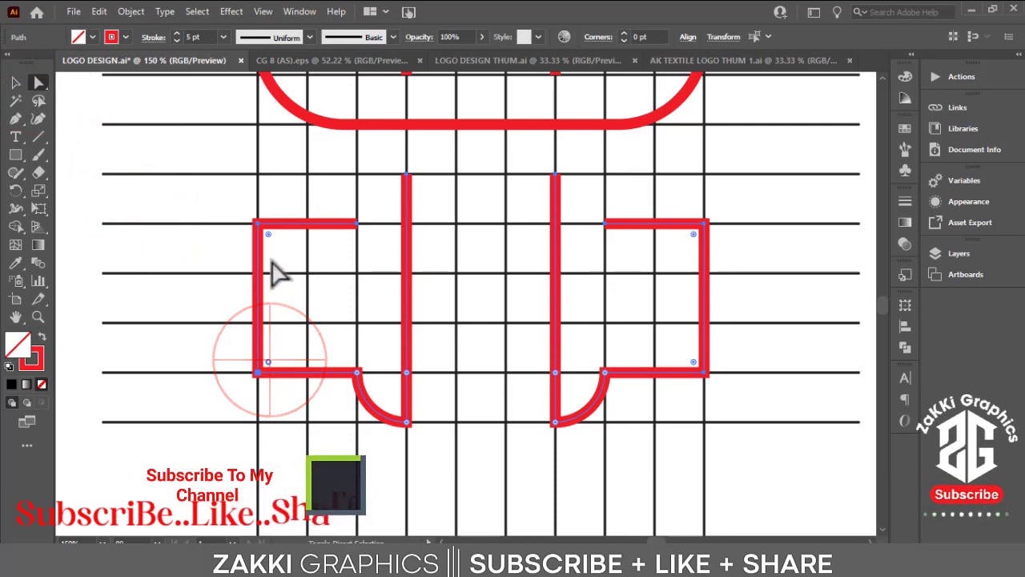
pyautogui.click(693, 234)
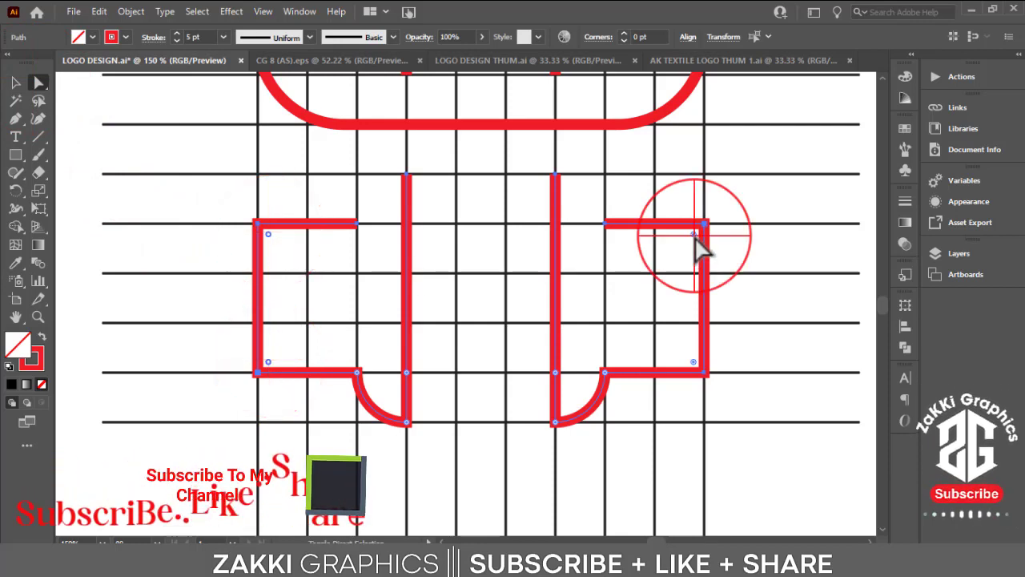
pyautogui.click(693, 363)
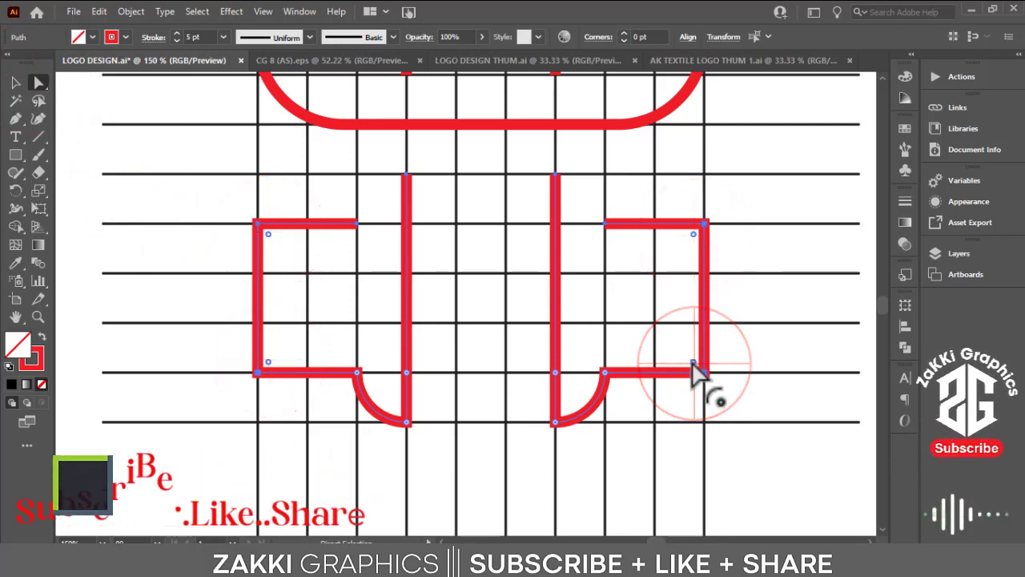
pyautogui.click(692, 362)
pyautogui.moveTo(684, 361); pyautogui.dragTo(502, 363)
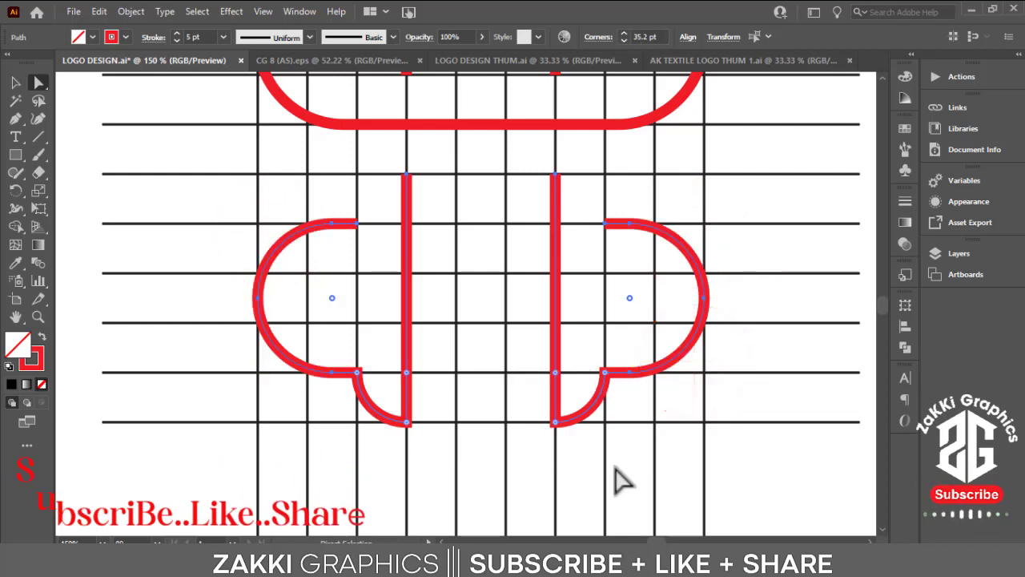
# Deselect and zoom out to view the whole four-lobed monogram
pyautogui.click(649, 479)
pyautogui.moveTo(752, 245); pyautogui.dragTo(756, 388)
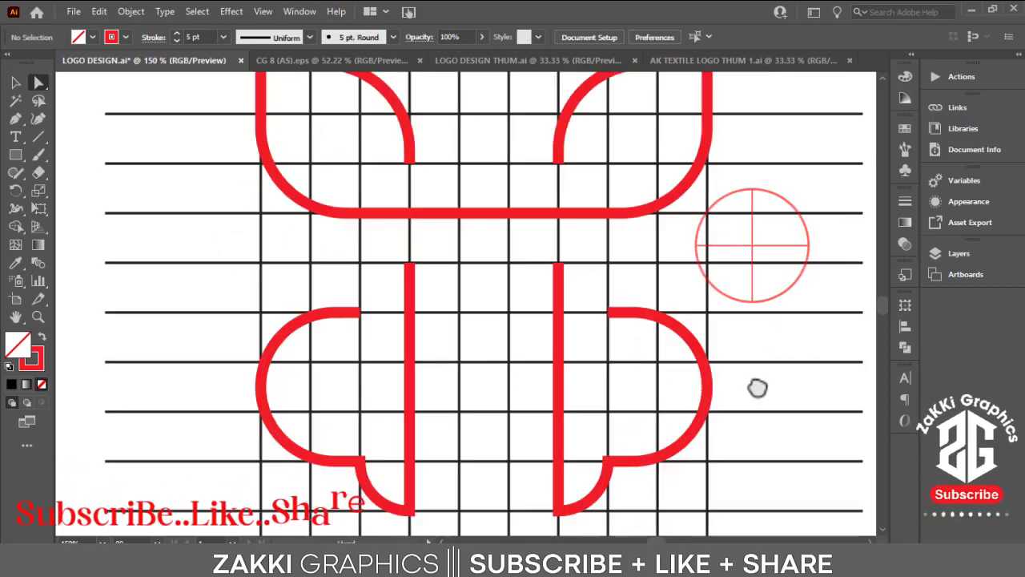
pyautogui.moveTo(761, 336); pyautogui.dragTo(764, 340)
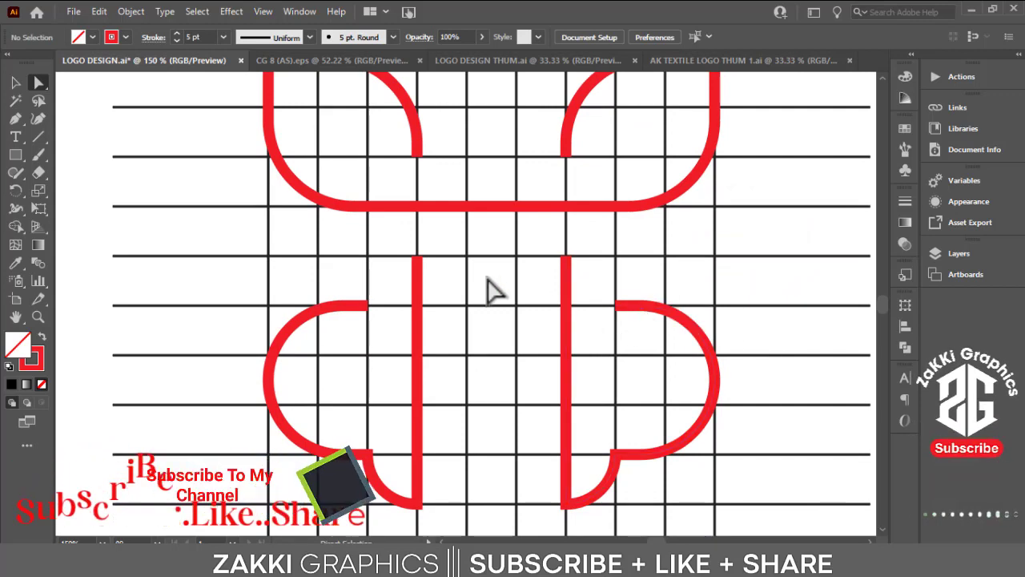
pyautogui.click(16, 83)
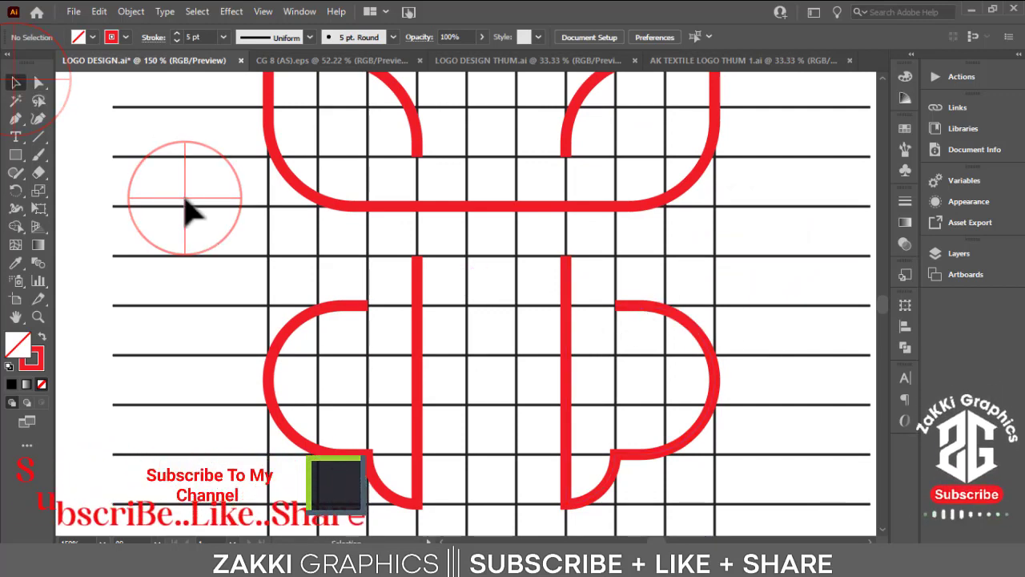
pyautogui.hotkey('ctrl', '-')
pyautogui.hotkey('ctrl', '-')
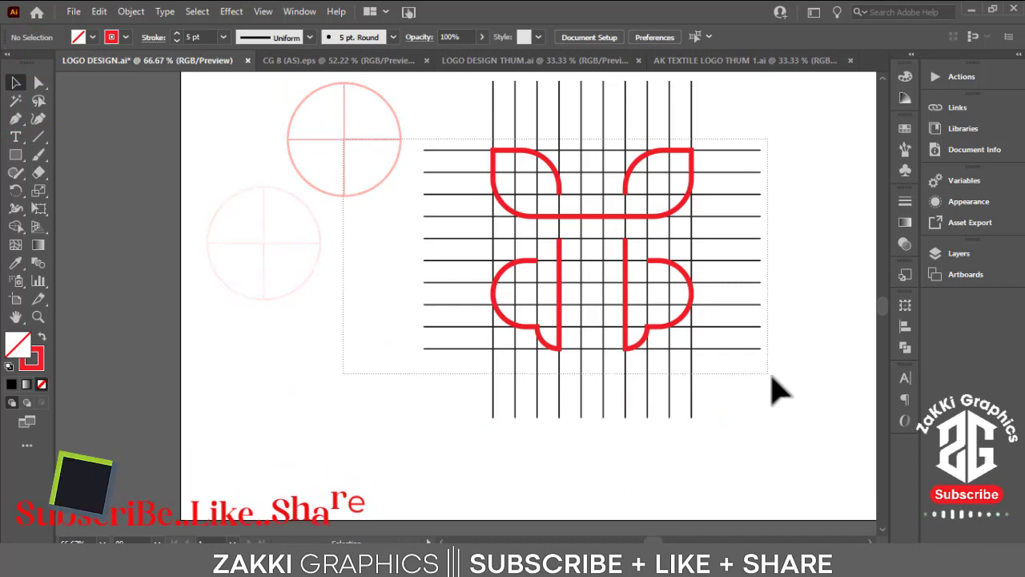
# Duplicate the monogram, move the grid and original off the artboard, and centre the copy
pyautogui.click(694, 317)
pyautogui.moveTo(693, 319); pyautogui.dragTo(240, 356)
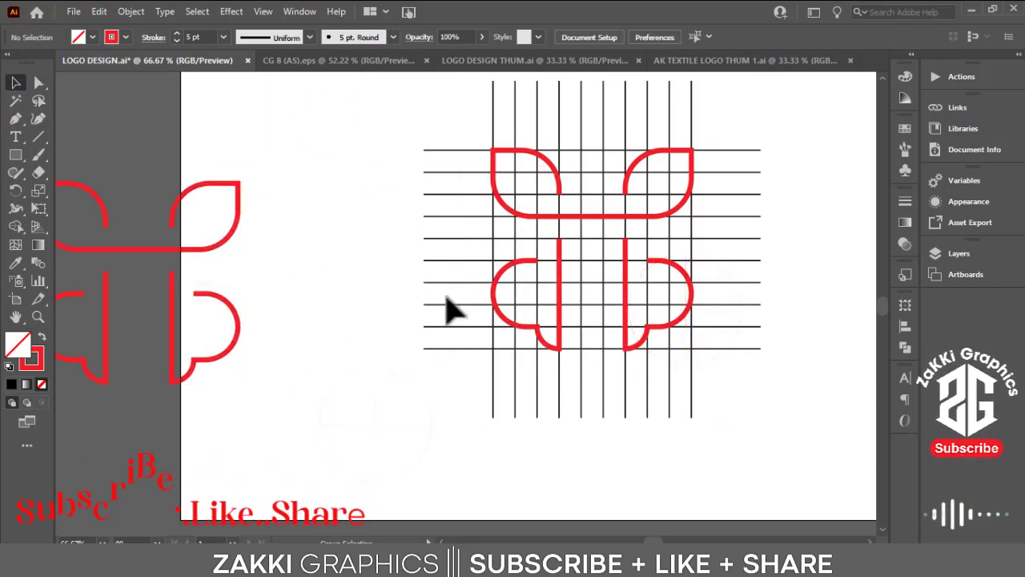
pyautogui.click(469, 235)
pyautogui.click(384, 296)
pyautogui.moveTo(424, 114); pyautogui.dragTo(718, 353)
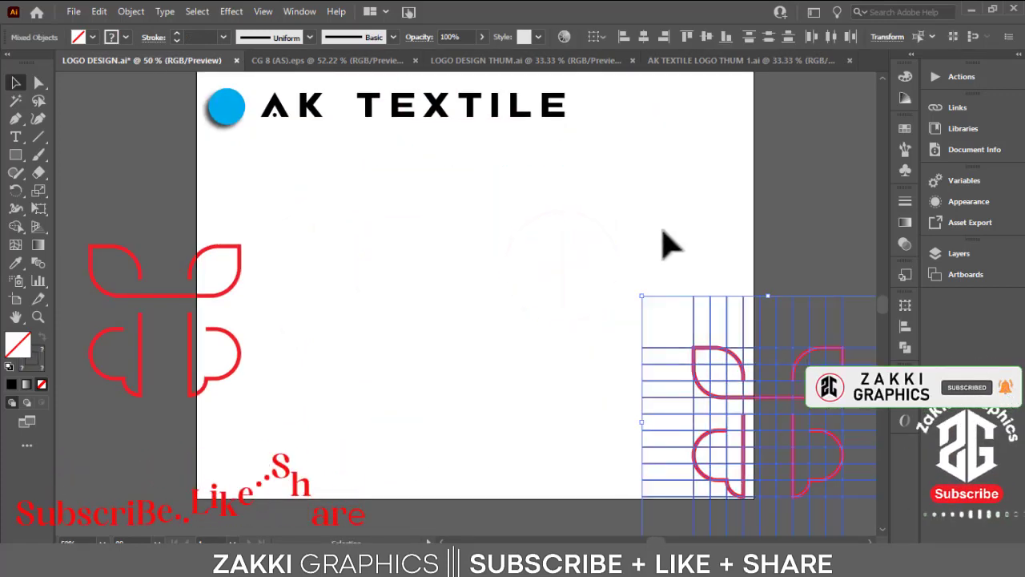
pyautogui.moveTo(705, 368); pyautogui.dragTo(832, 449)
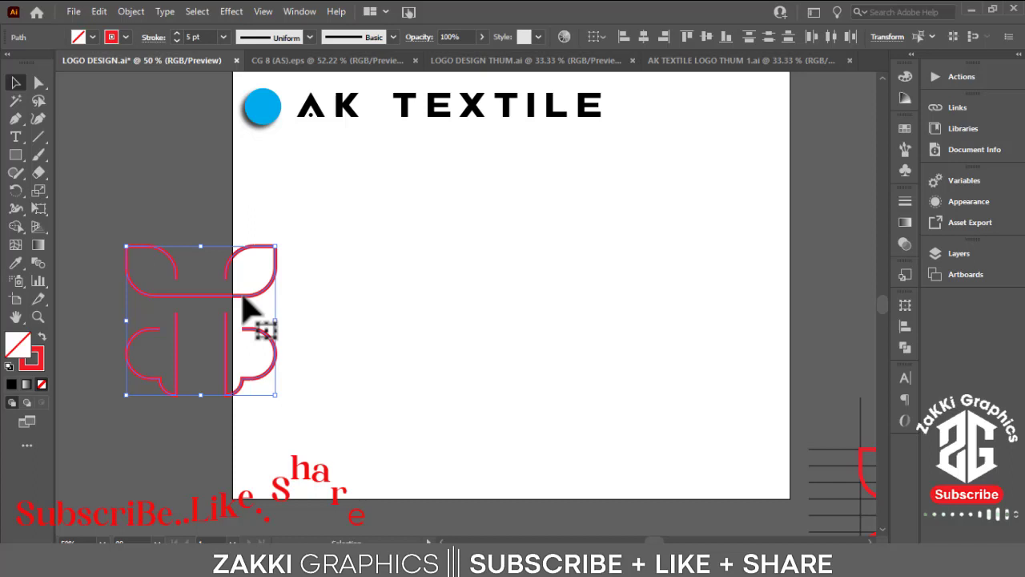
pyautogui.moveTo(252, 304); pyautogui.dragTo(547, 298)
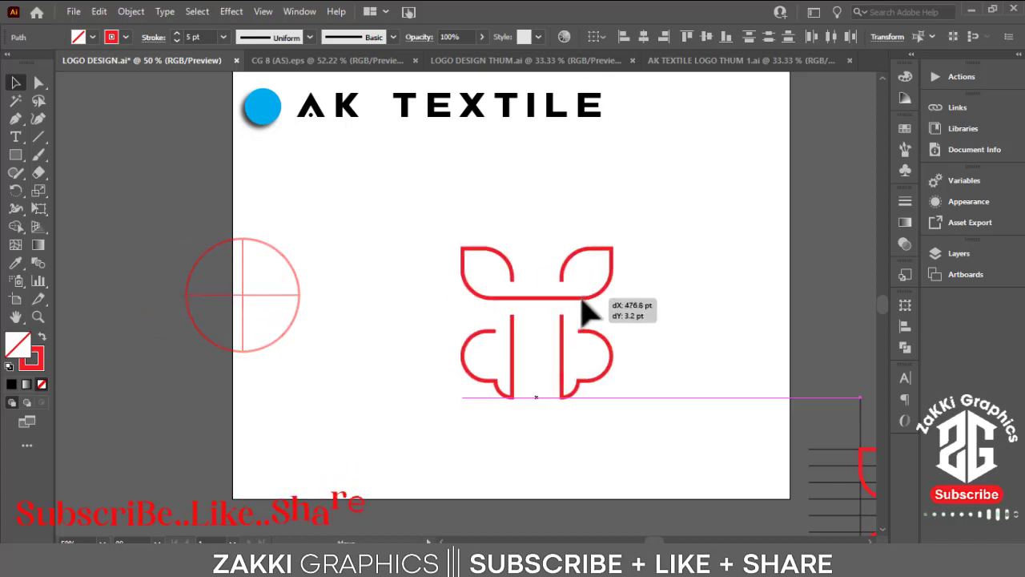
# Scale up the centred monogram by dragging its bounding-box corner
pyautogui.click(686, 266)
pyautogui.hotkey('ctrl', '=')
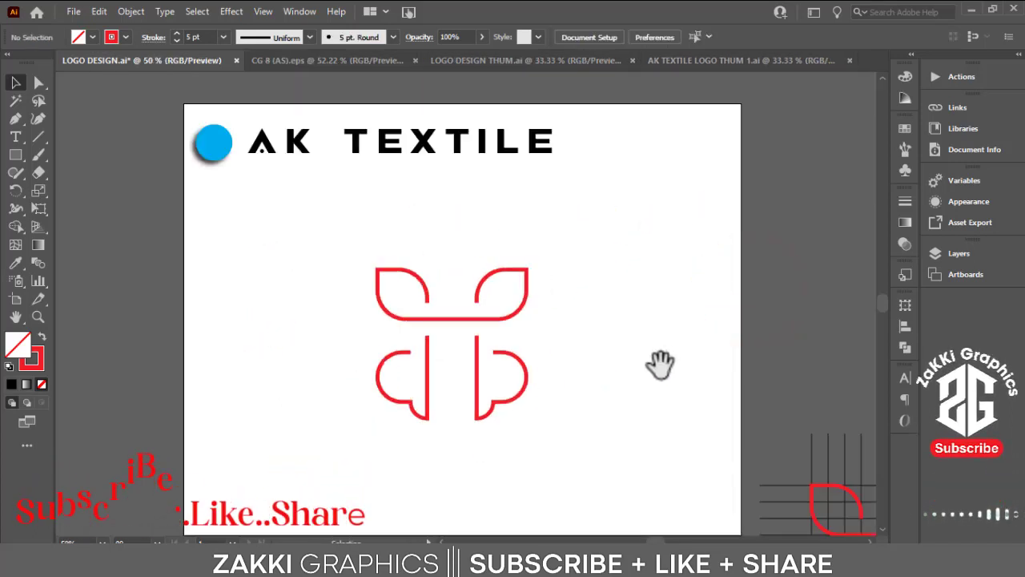
pyautogui.click(476, 337)
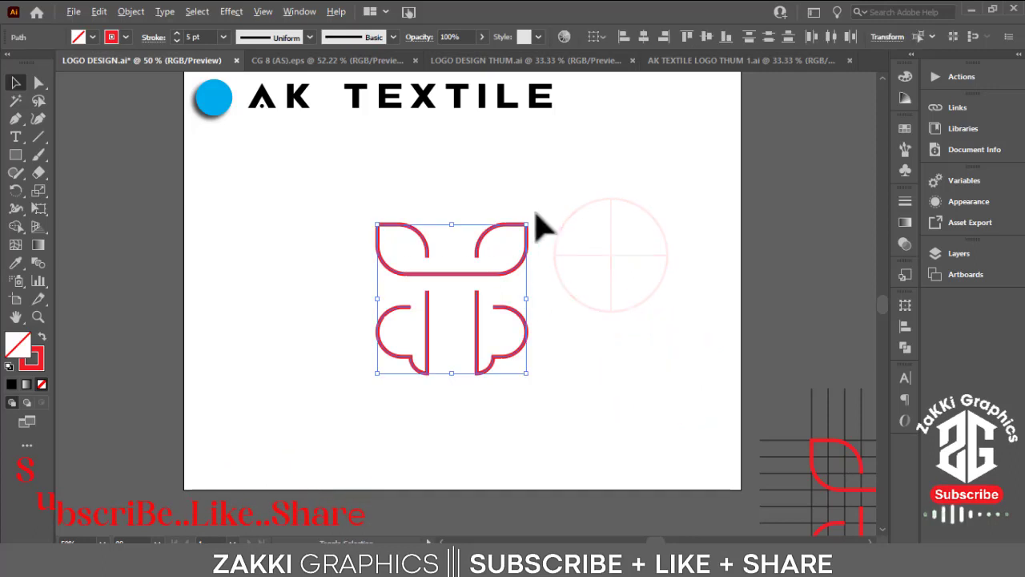
pyautogui.moveTo(527, 225); pyautogui.dragTo(590, 171)
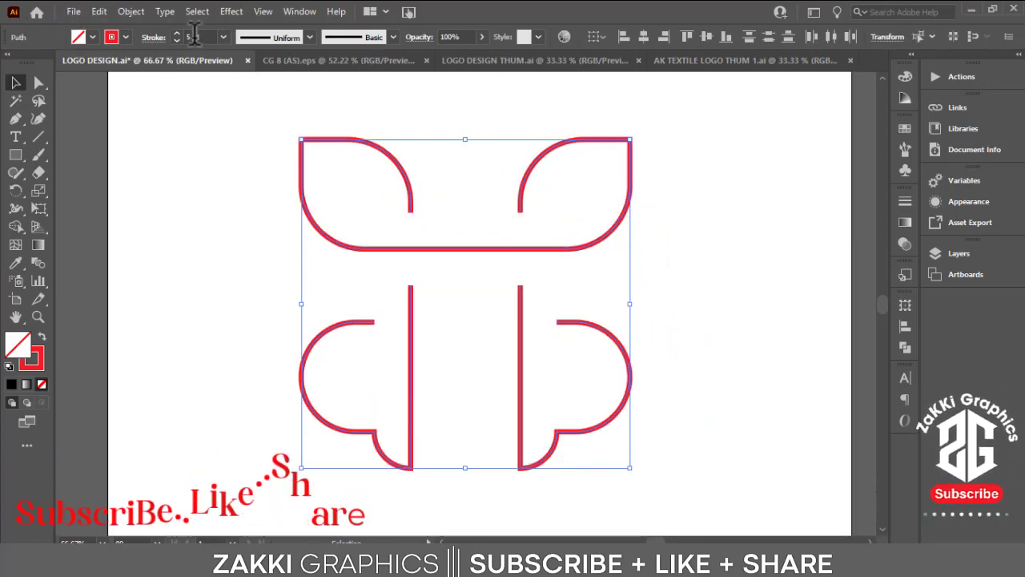
# Raise the monogram stroke weight to 16 pt and reselect all its paths
pyautogui.click(177, 33)
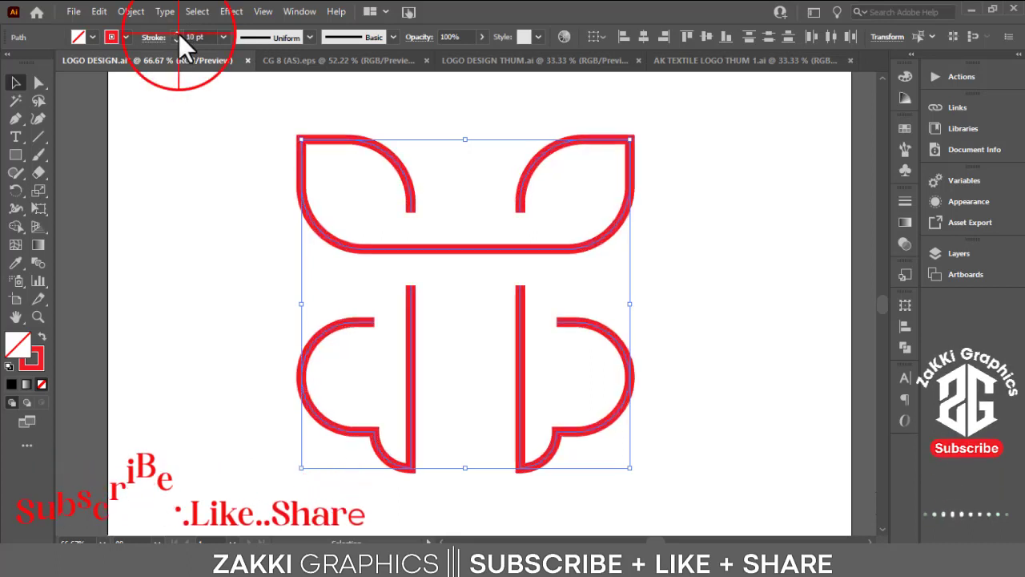
pyautogui.click(178, 34)
pyautogui.click(177, 33)
pyautogui.click(178, 33)
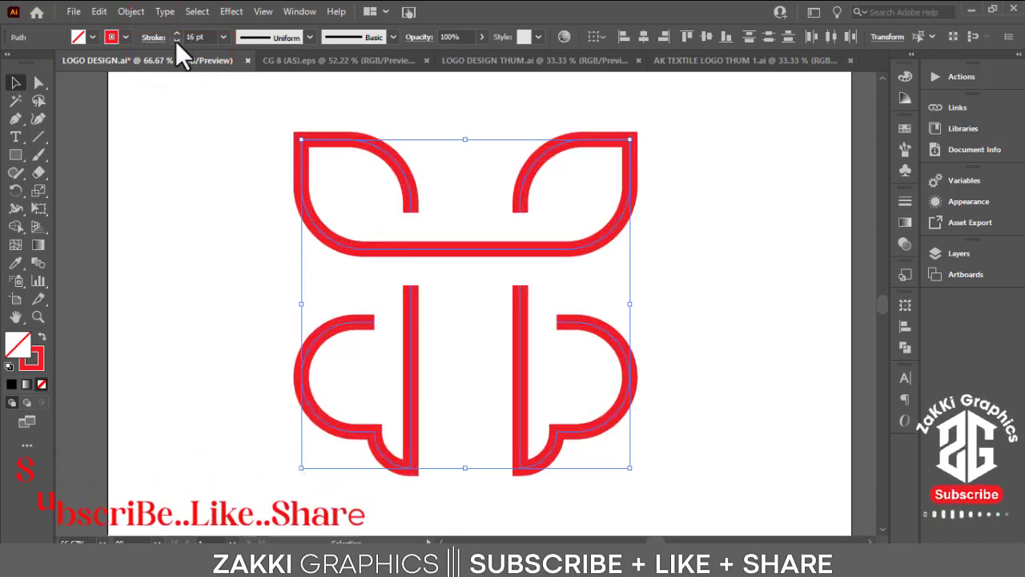
pyautogui.click(111, 170)
pyautogui.moveTo(170, 320); pyautogui.dragTo(639, 370)
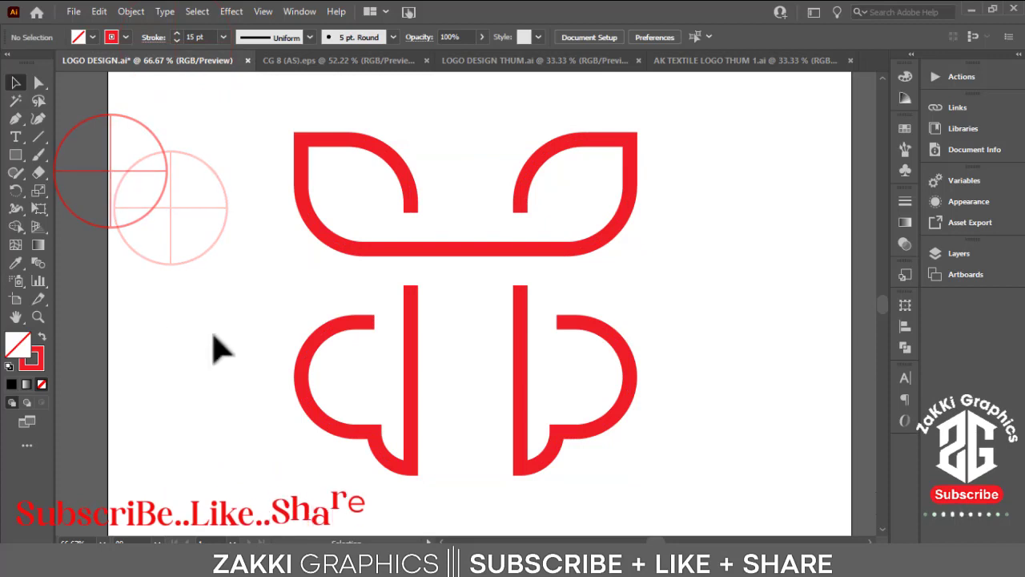
pyautogui.moveTo(710, 210); pyautogui.dragTo(549, 263)
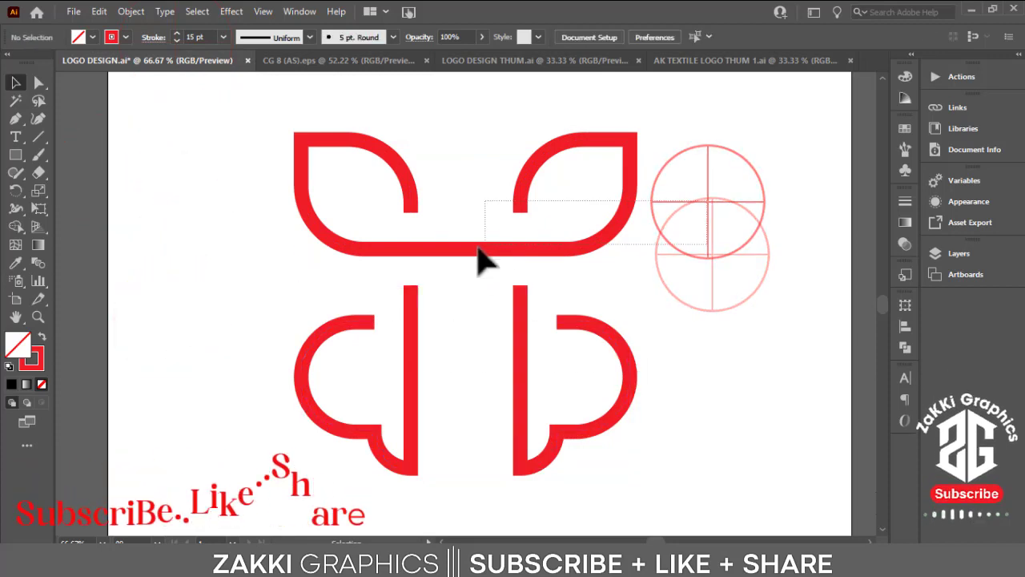
# Expand the selected paths and the lower-right path into filled shapes with Object > Expand
pyautogui.click(130, 11)
pyautogui.click(161, 183)
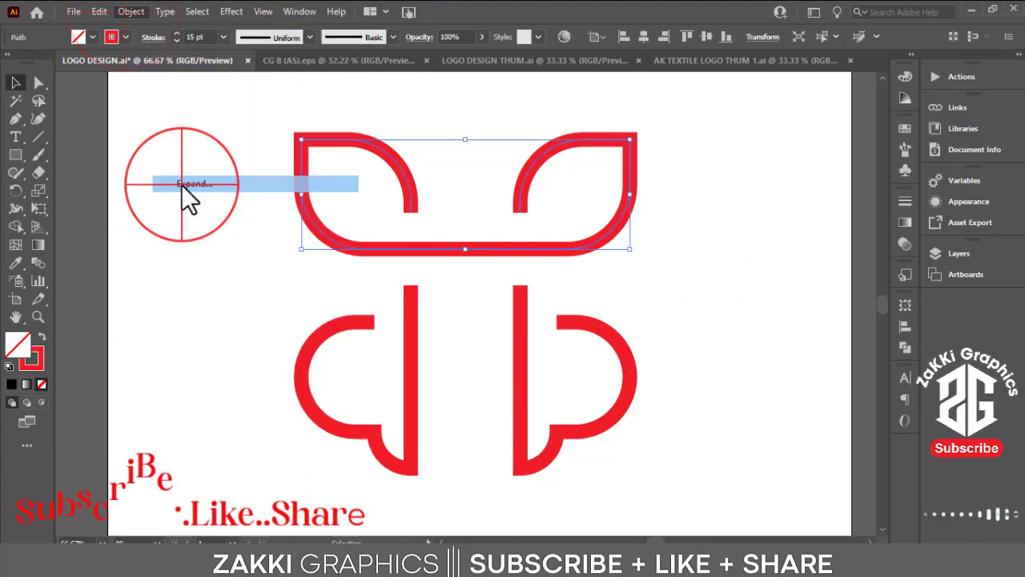
pyautogui.click(476, 365)
pyautogui.click(647, 355)
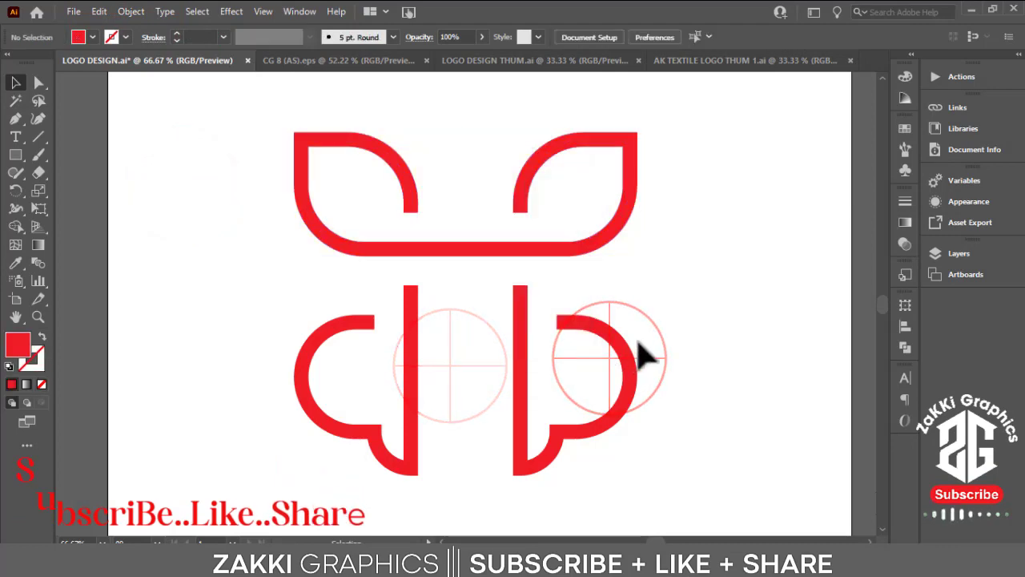
pyautogui.click(583, 393)
pyautogui.click(131, 11)
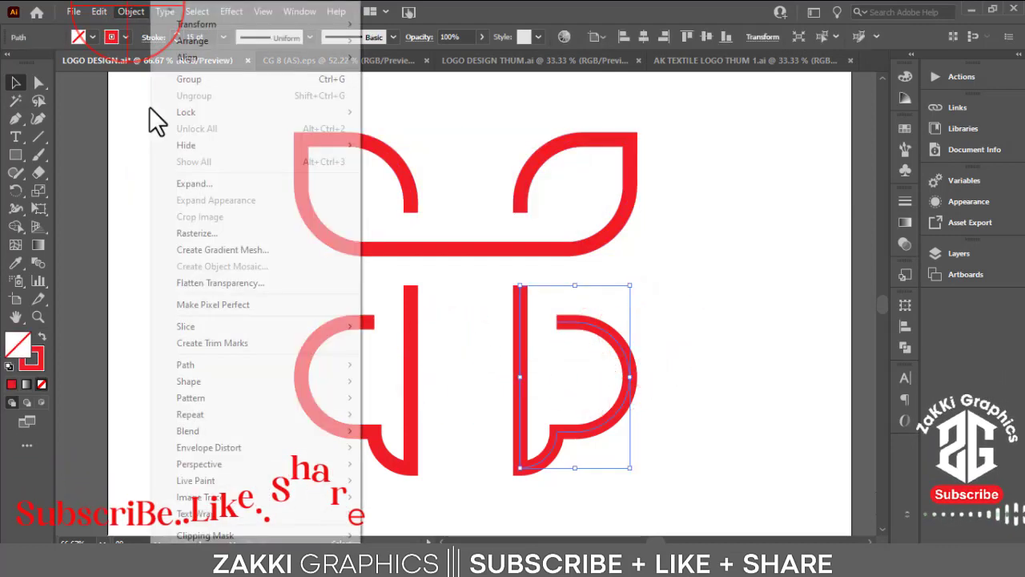
pyautogui.click(200, 184)
pyautogui.click(474, 365)
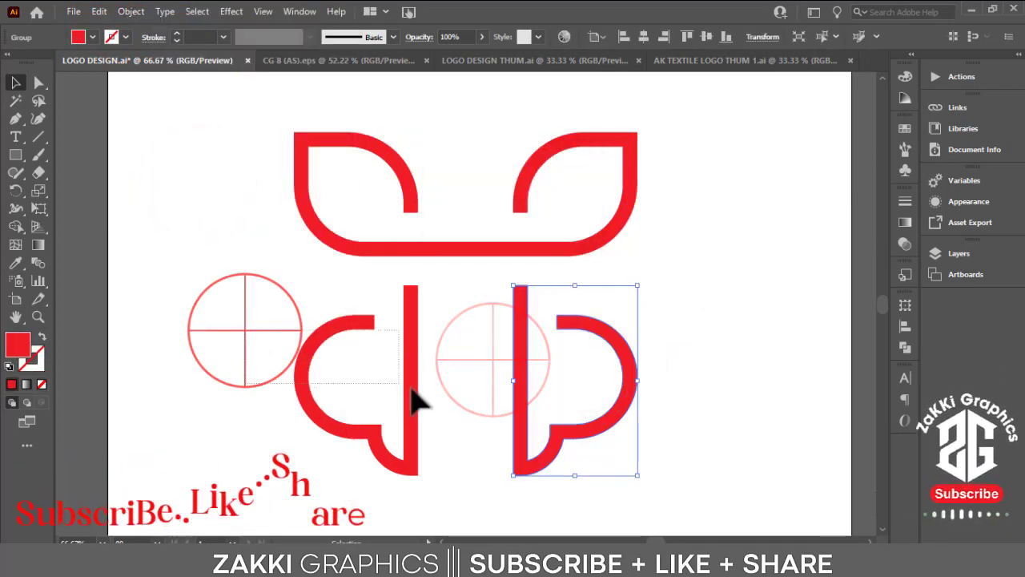
# Expand the lower-left path's stroke into a filled shape
pyautogui.moveTo(244, 330); pyautogui.dragTo(336, 368)
pyautogui.click(131, 11)
pyautogui.click(184, 185)
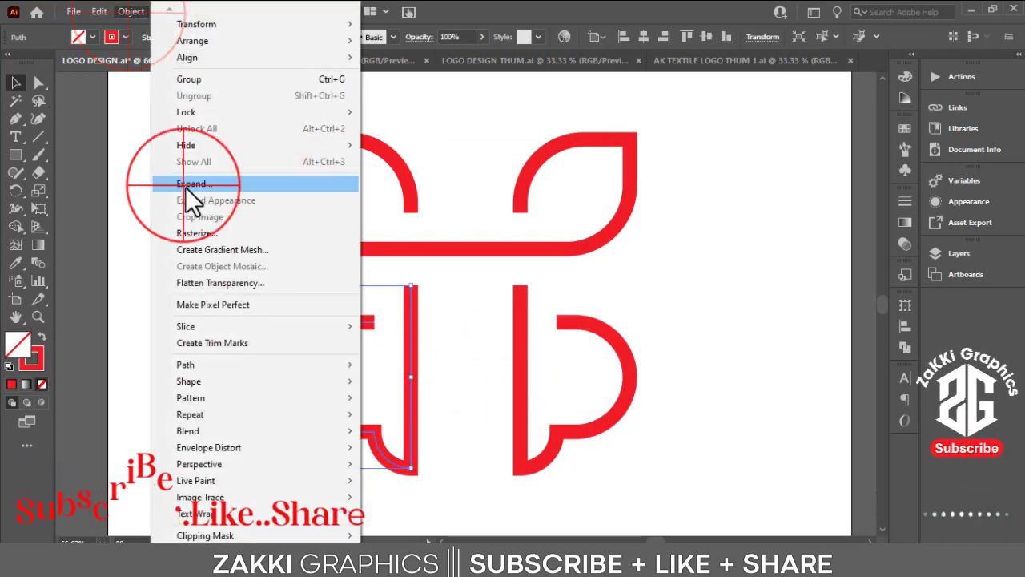
pyautogui.click(481, 368)
# Direct-select the top anchor points of both vertical bars
pyautogui.click(665, 290)
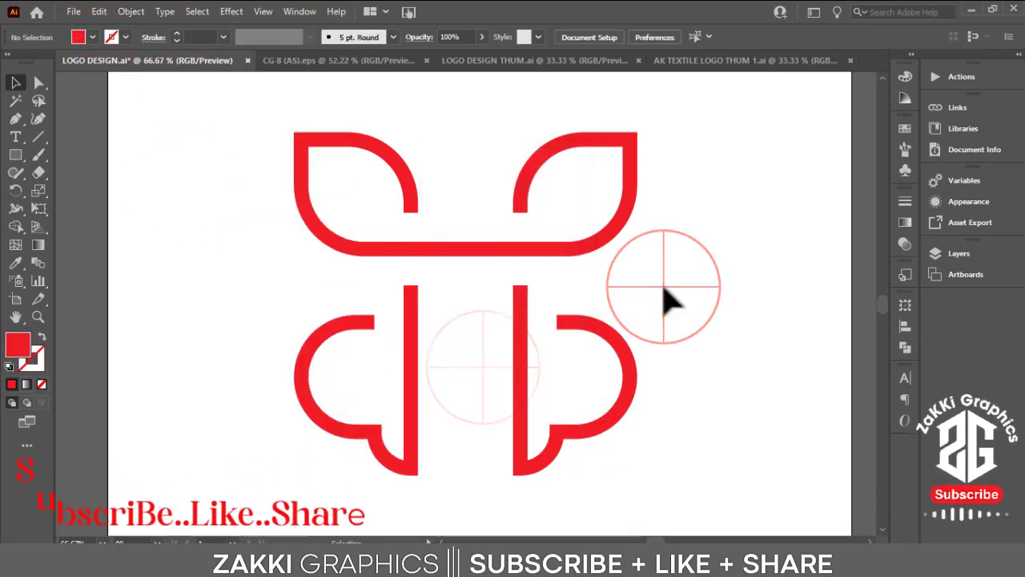
pyautogui.click(663, 289)
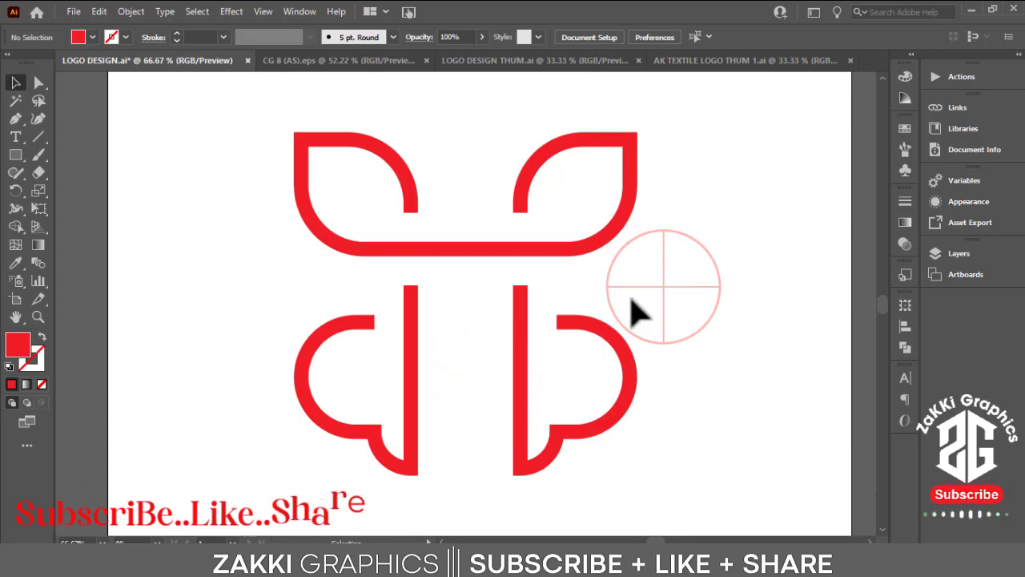
pyautogui.moveTo(340, 373); pyautogui.dragTo(336, 373)
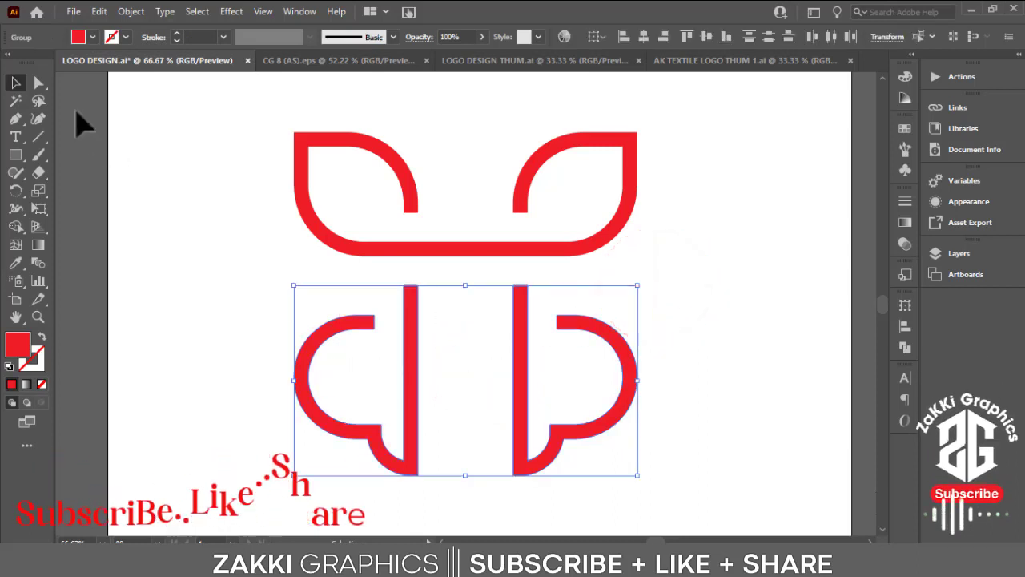
pyautogui.click(40, 80)
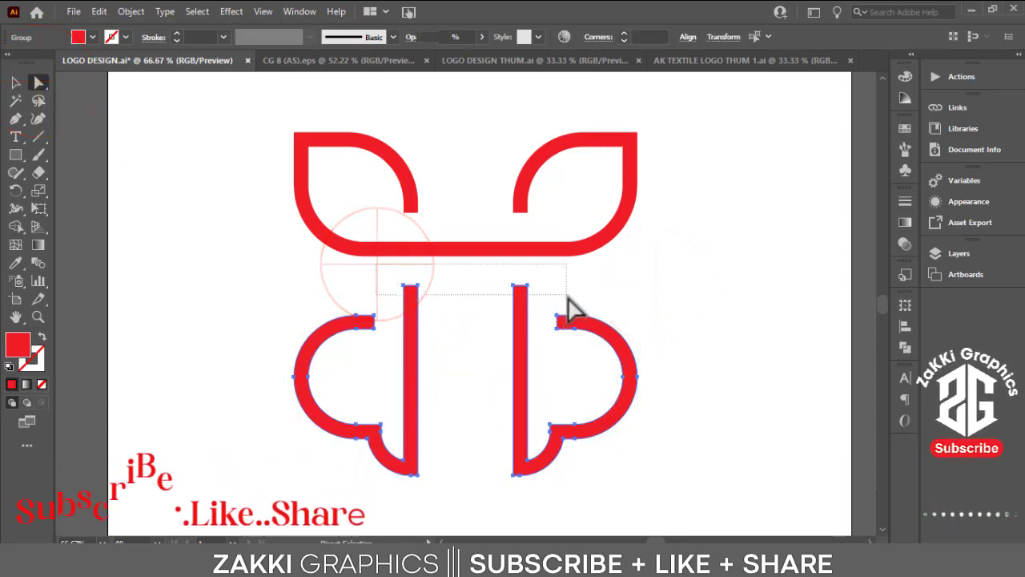
pyautogui.moveTo(563, 316); pyautogui.dragTo(572, 309)
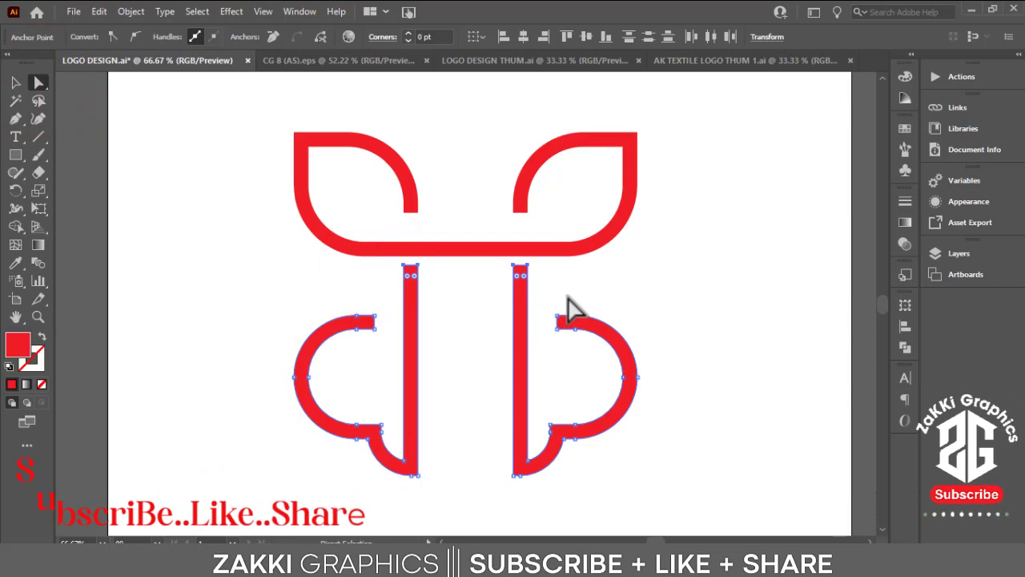
# Nudge the bar tops up into the top band and select the whole monogram
pyautogui.press('Up')
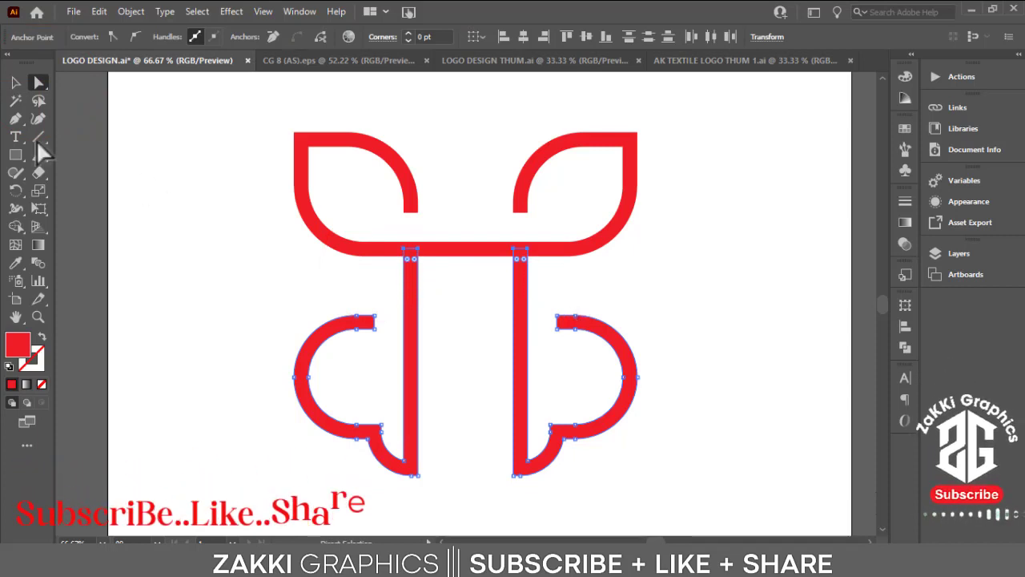
pyautogui.click(110, 188)
pyautogui.hotkey('ctrl', '=')
pyautogui.hotkey('ctrl', '=')
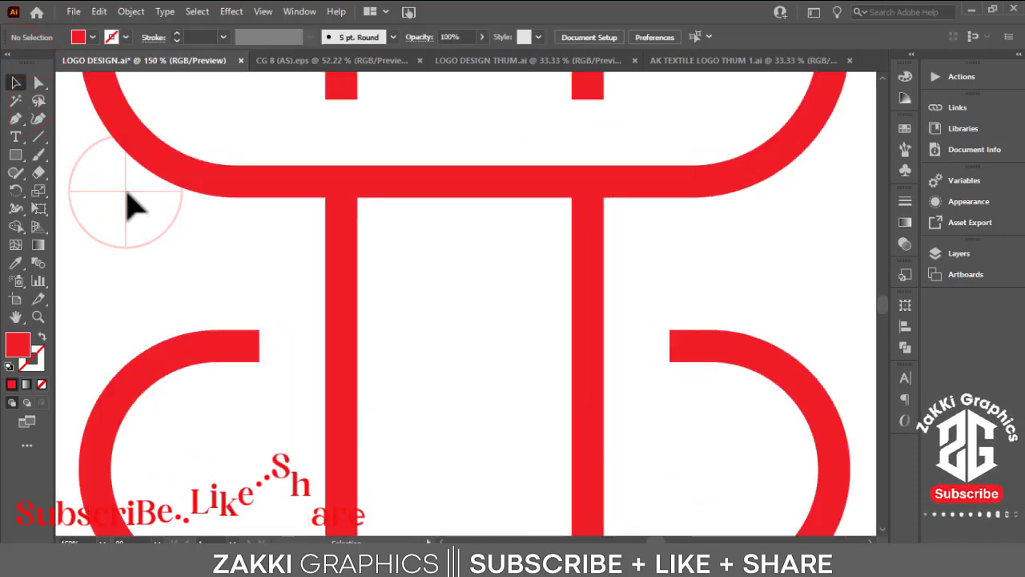
pyautogui.scroll(1, 494, 296)
pyautogui.moveTo(254, 272); pyautogui.dragTo(716, 199)
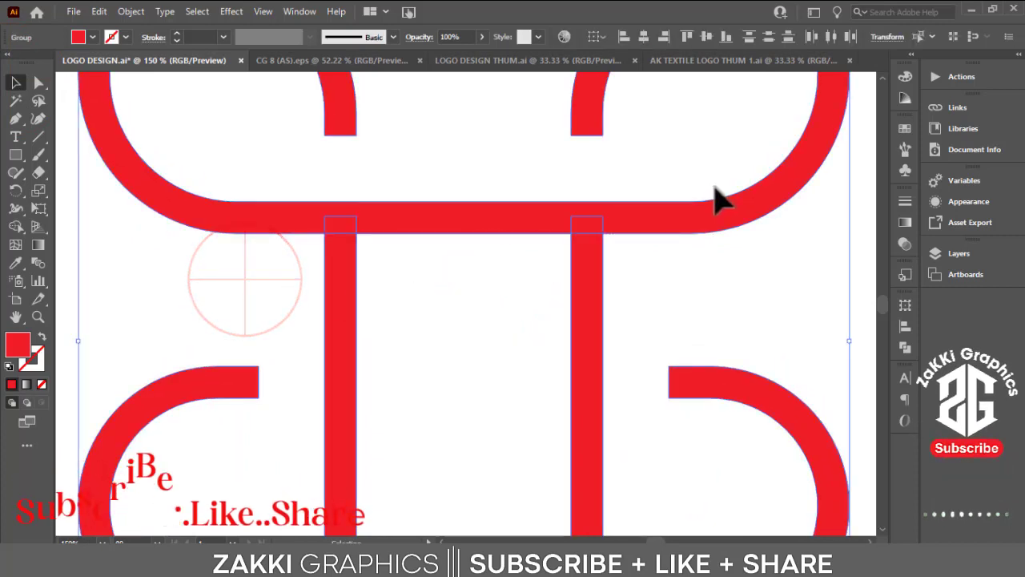
# Merge both bars into the top band with Shape Builder, then reselect the monogram
pyautogui.click(27, 227)
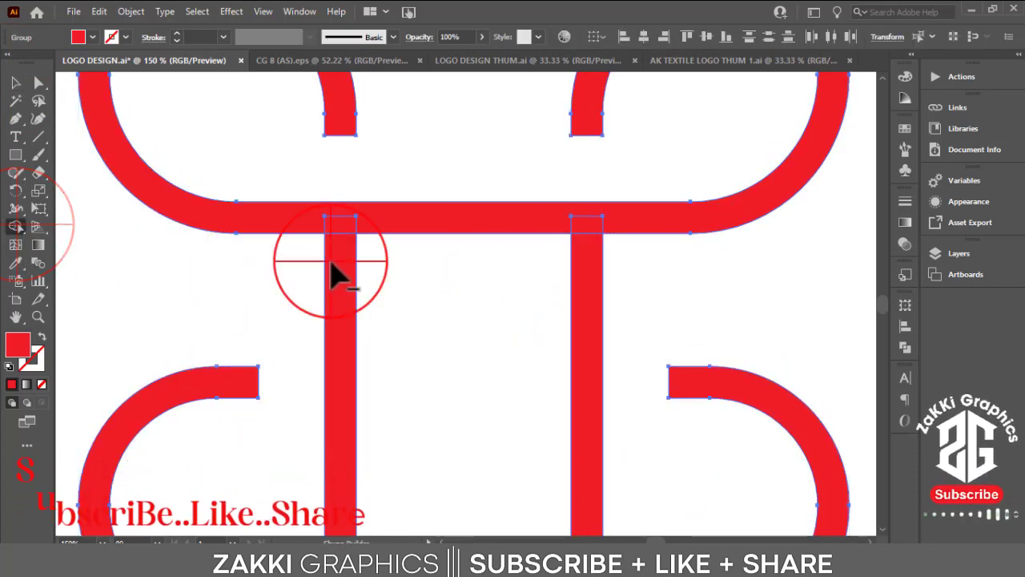
pyautogui.moveTo(316, 264); pyautogui.dragTo(355, 258)
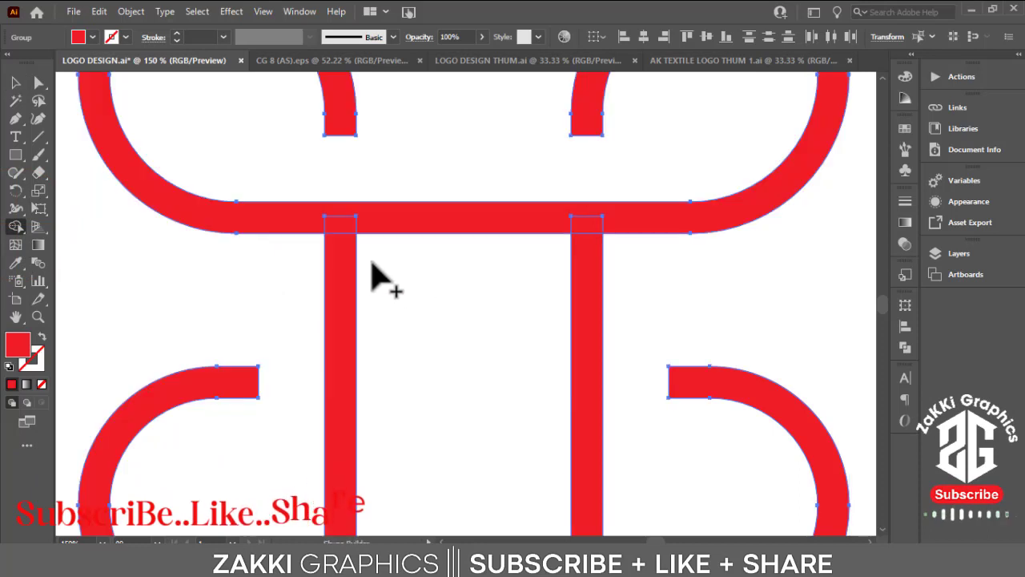
pyautogui.moveTo(344, 224); pyautogui.dragTo(345, 221)
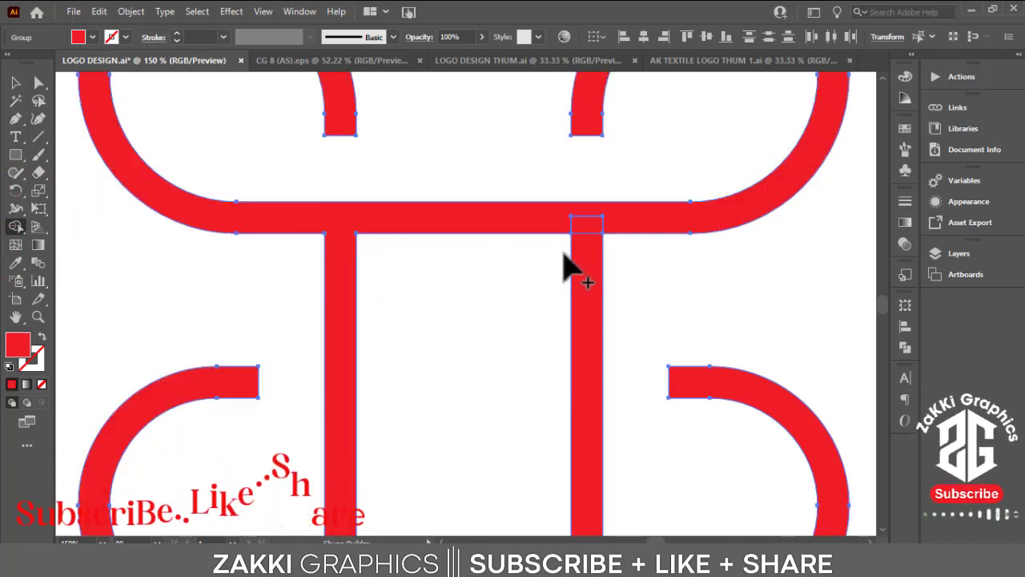
pyautogui.moveTo(587, 222); pyautogui.dragTo(592, 255)
pyautogui.click(15, 82)
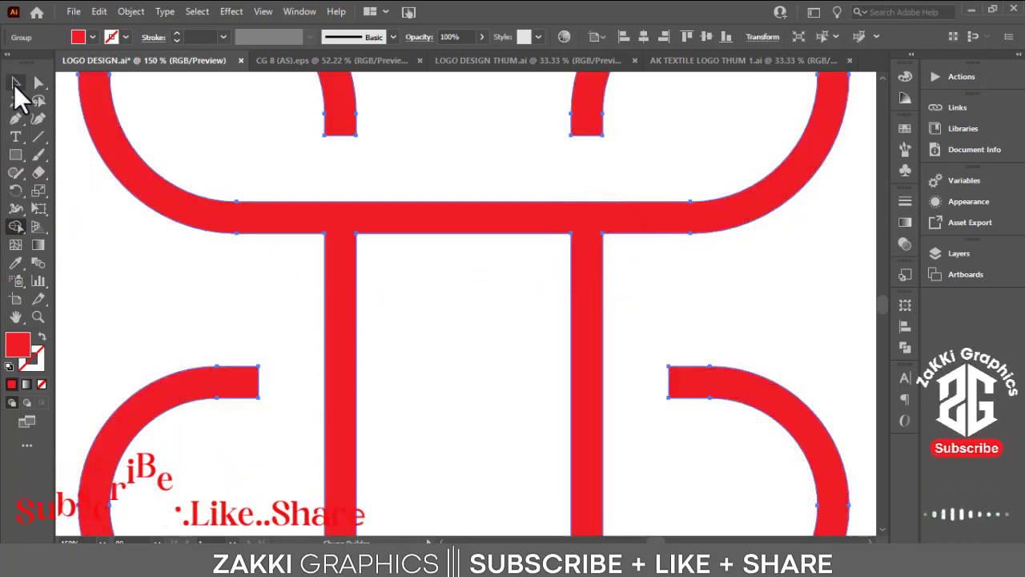
pyautogui.click(142, 227)
pyautogui.hotkey('ctrl', '-')
pyautogui.hotkey('ctrl', '-')
pyautogui.hotkey('ctrl', '-')
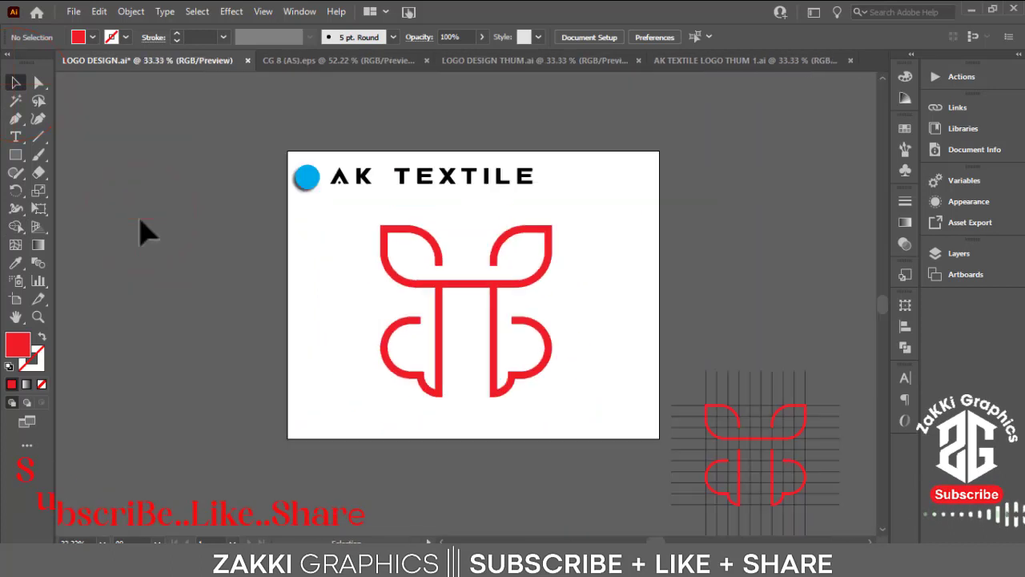
pyautogui.hotkey('ctrl', '+')
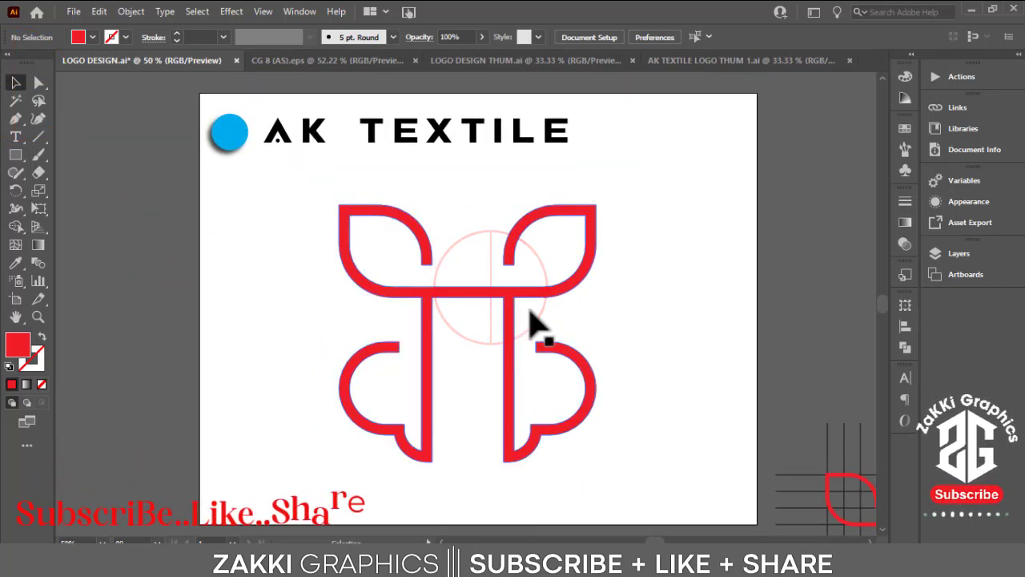
pyautogui.click(542, 293)
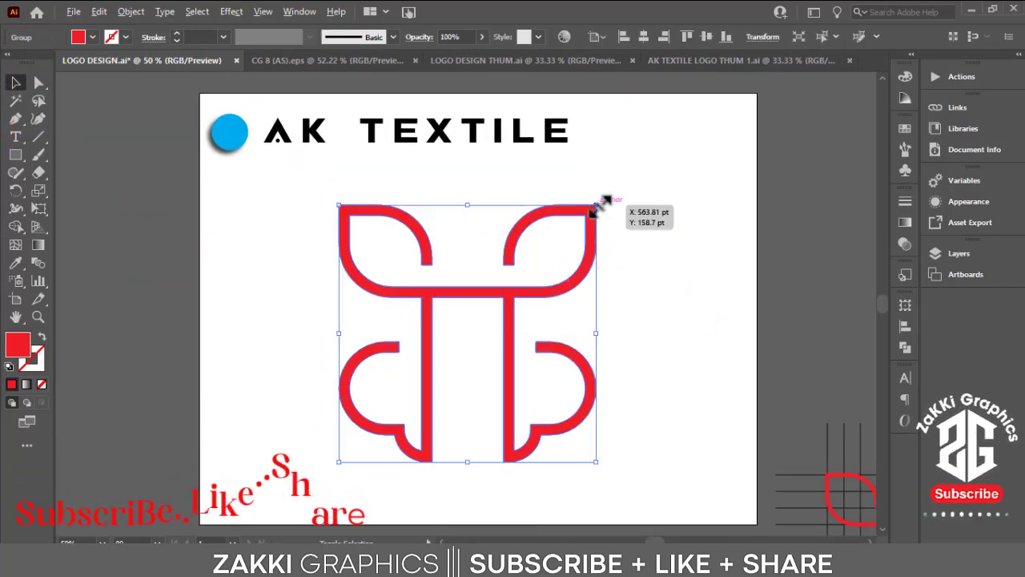
# Shrink the monogram slightly, draw a full-artboard rectangle and try an orange fill
pyautogui.moveTo(599, 205); pyautogui.dragTo(580, 222)
pyautogui.click(685, 240)
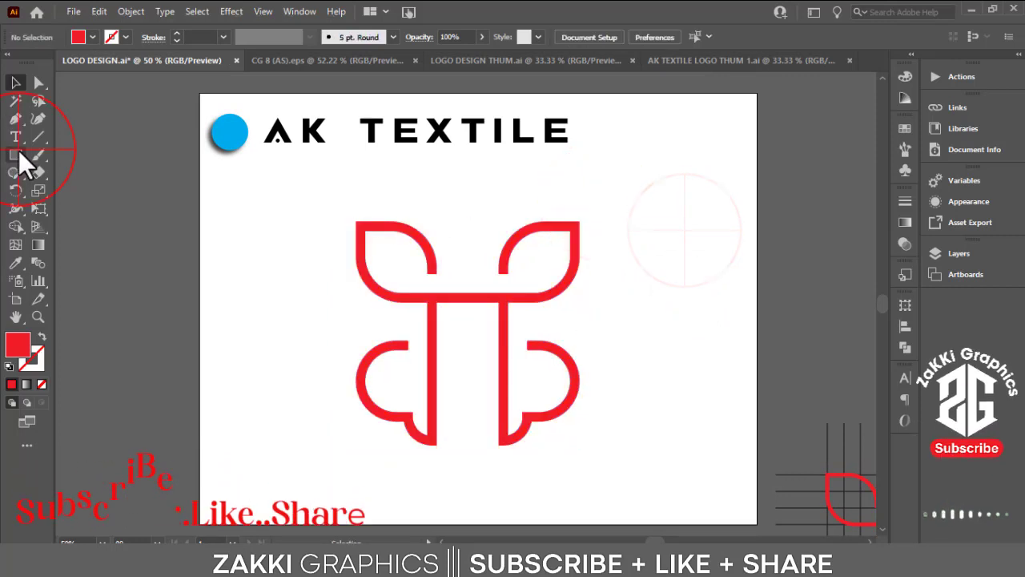
pyautogui.moveTo(200, 94)
pyautogui.mouseDown()
pyautogui.moveTo(484, 413)
pyautogui.moveTo(756, 524)
pyautogui.mouseUp()
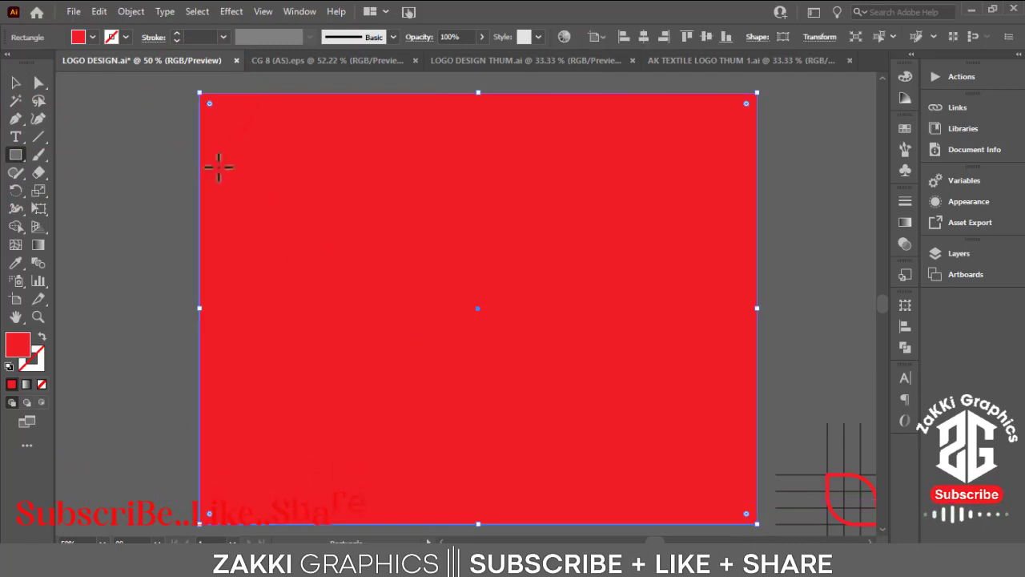
pyautogui.click(92, 37)
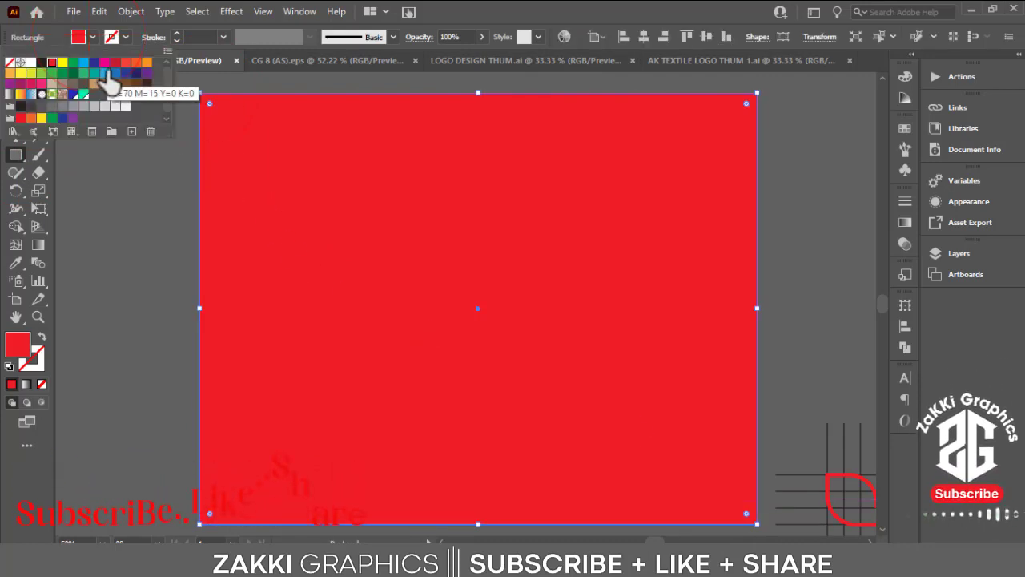
pyautogui.click(146, 62)
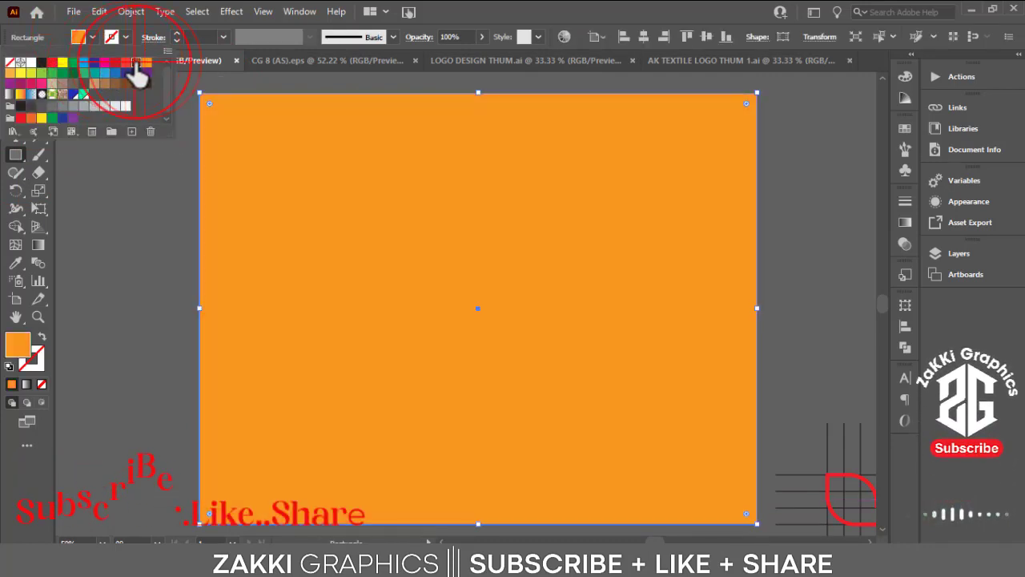
pyautogui.click(136, 62)
pyautogui.click(147, 63)
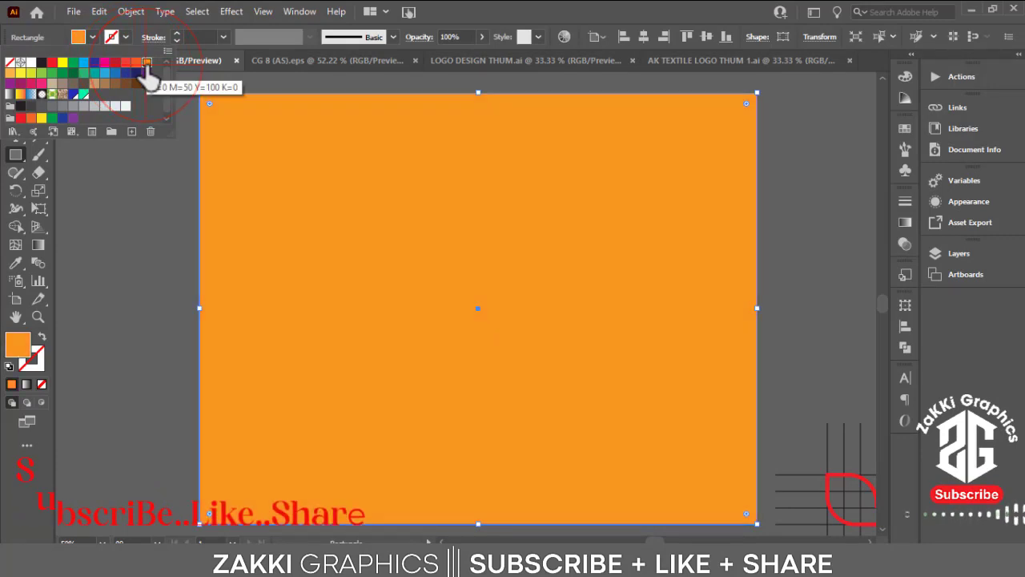
# Try red, light blue, pink and green fills, then set the rectangle to #024F23
pyautogui.click(51, 62)
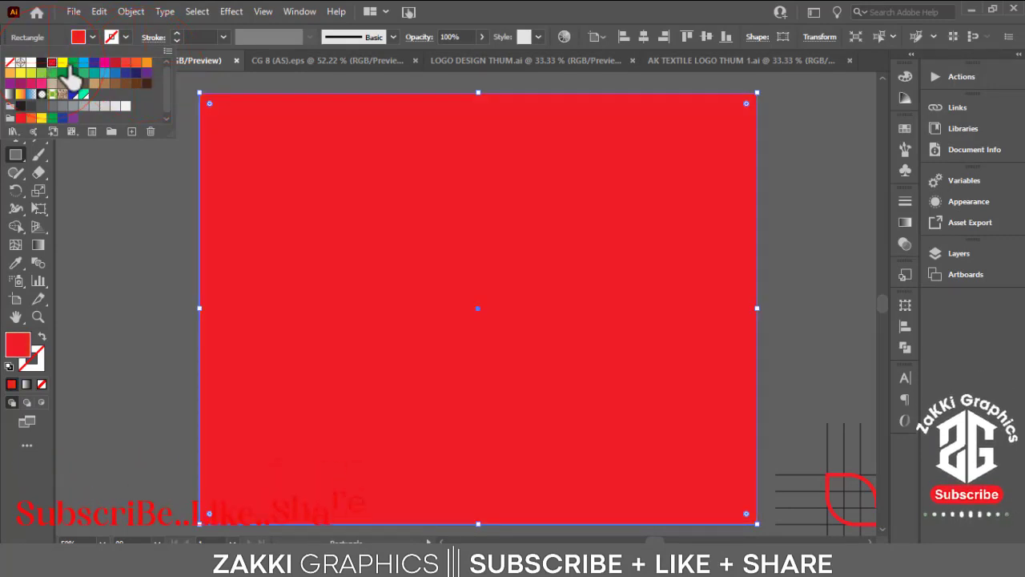
pyautogui.click(83, 63)
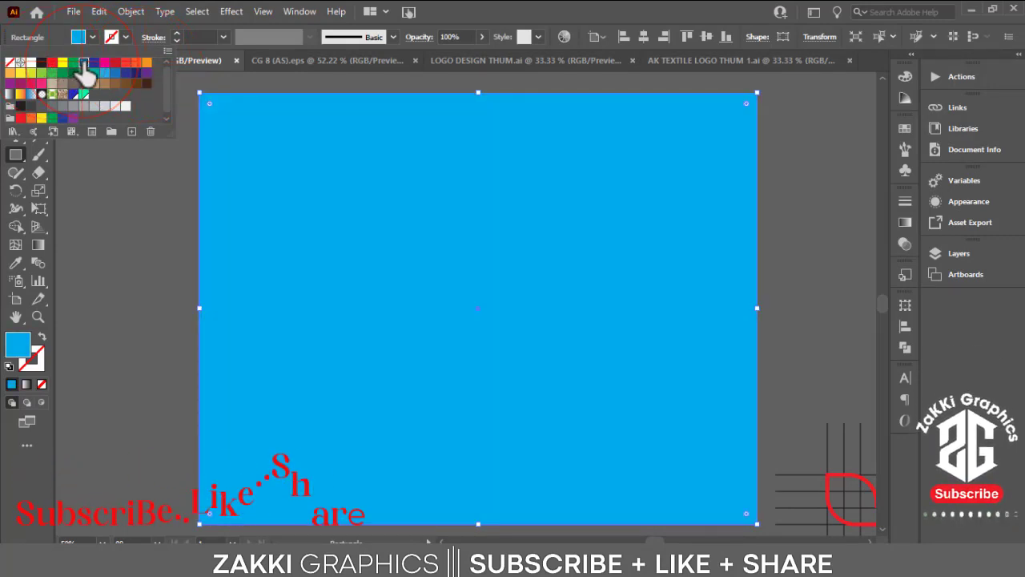
pyautogui.click(21, 83)
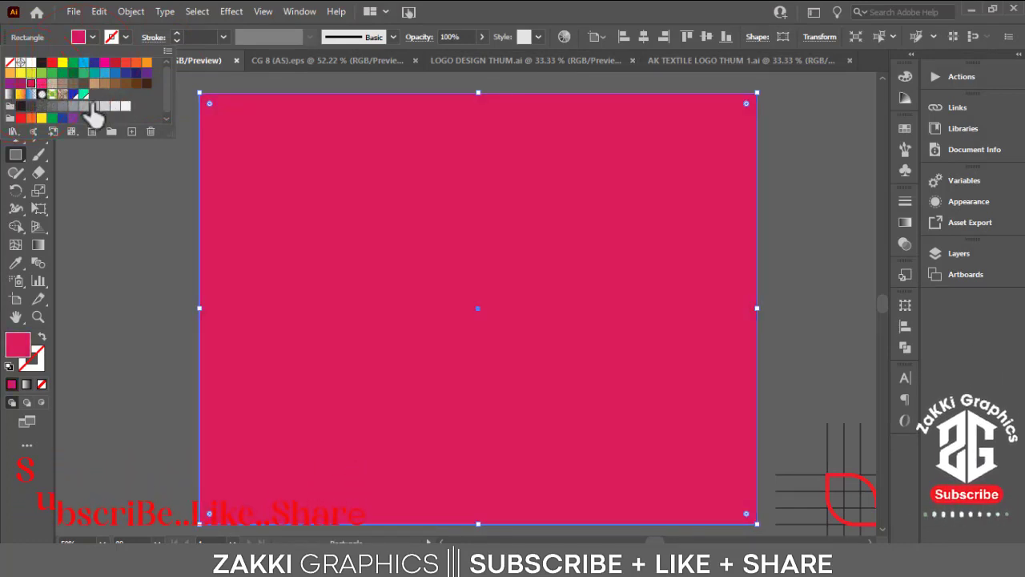
pyautogui.click(51, 118)
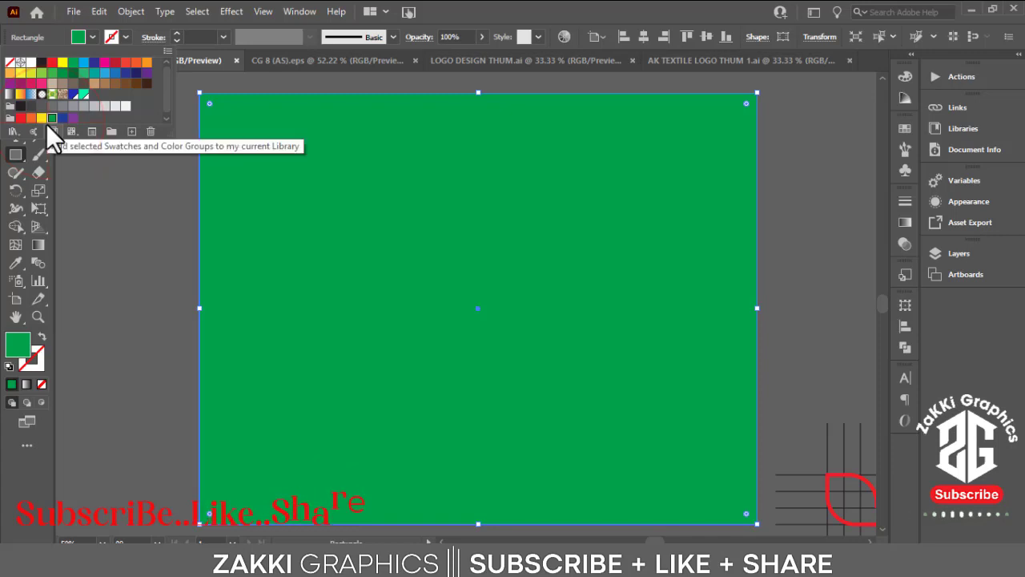
pyautogui.doubleClick(20, 349)
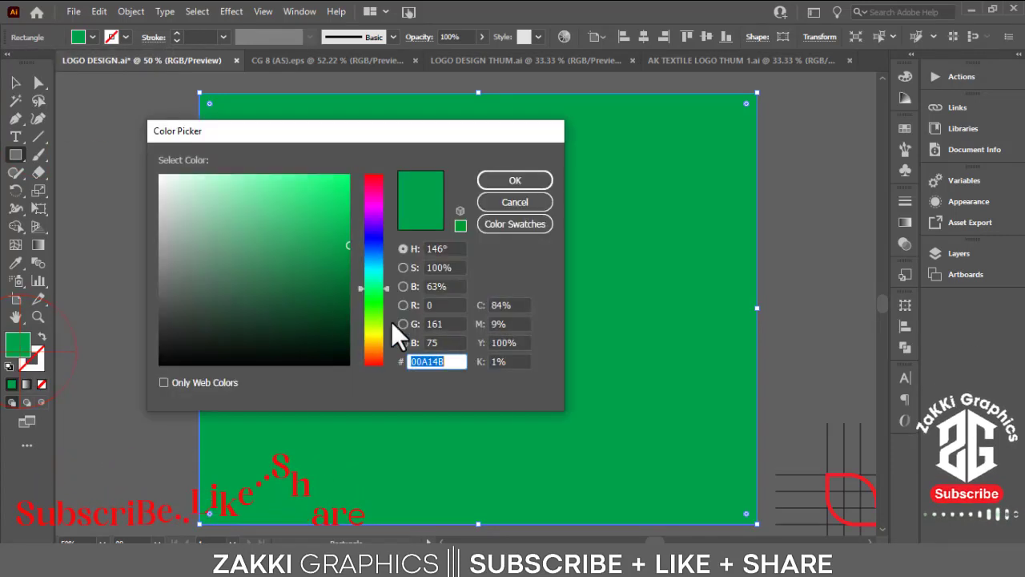
pyautogui.click(515, 180)
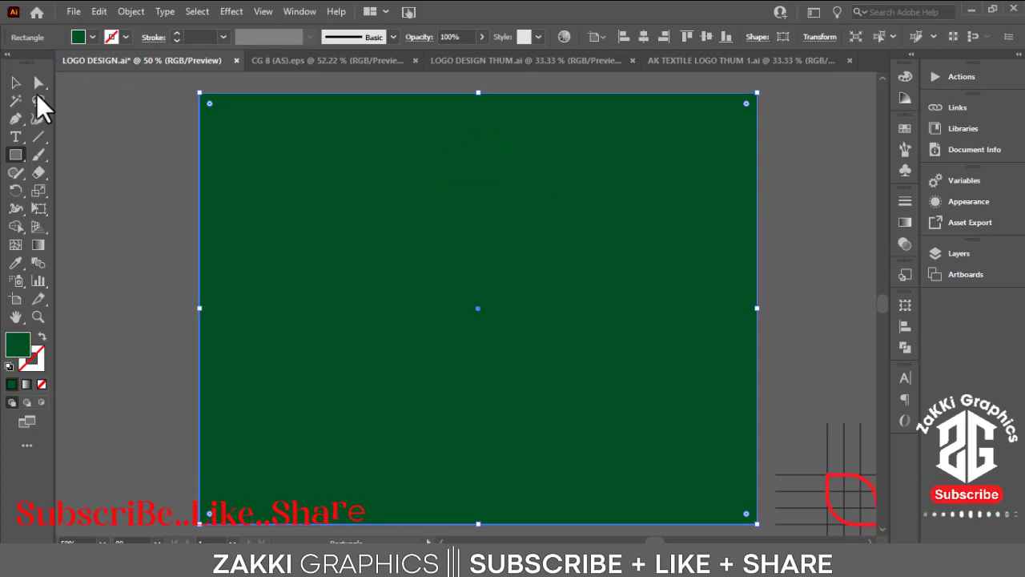
pyautogui.click(15, 83)
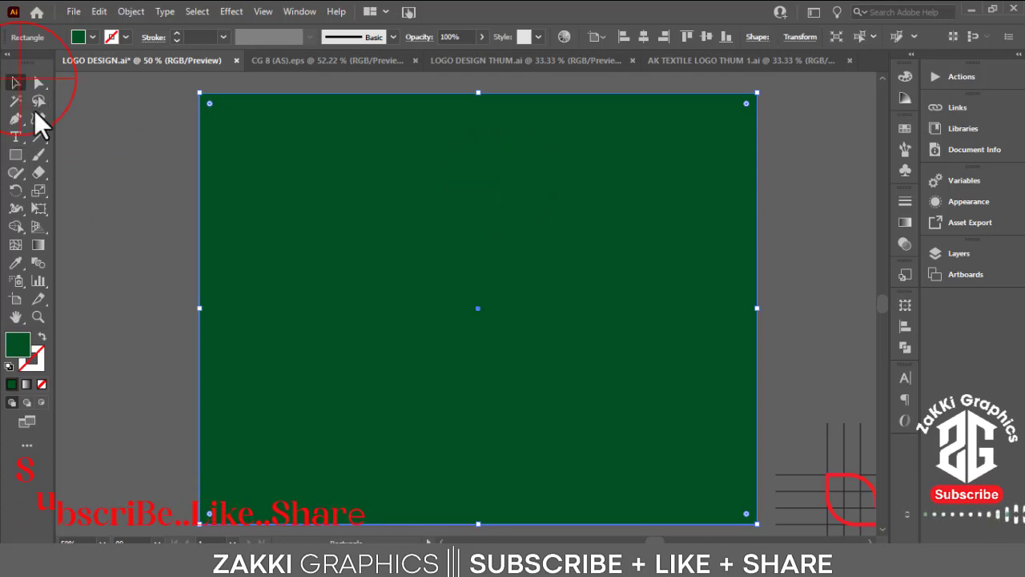
pyautogui.click(103, 142)
# Send the green rectangle to the back and make the monogram fill white
pyautogui.rightClick(583, 217)
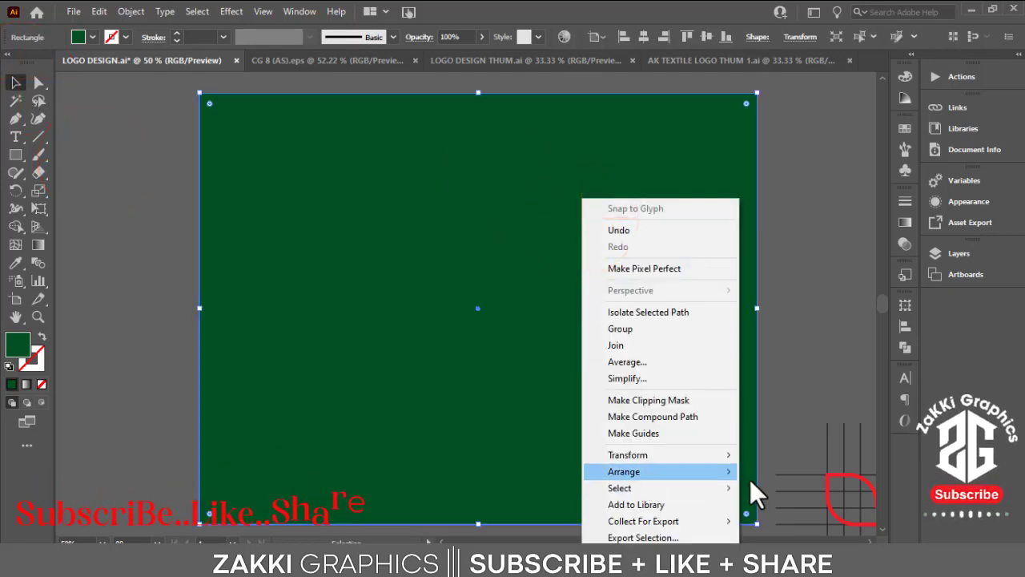
pyautogui.click(777, 521)
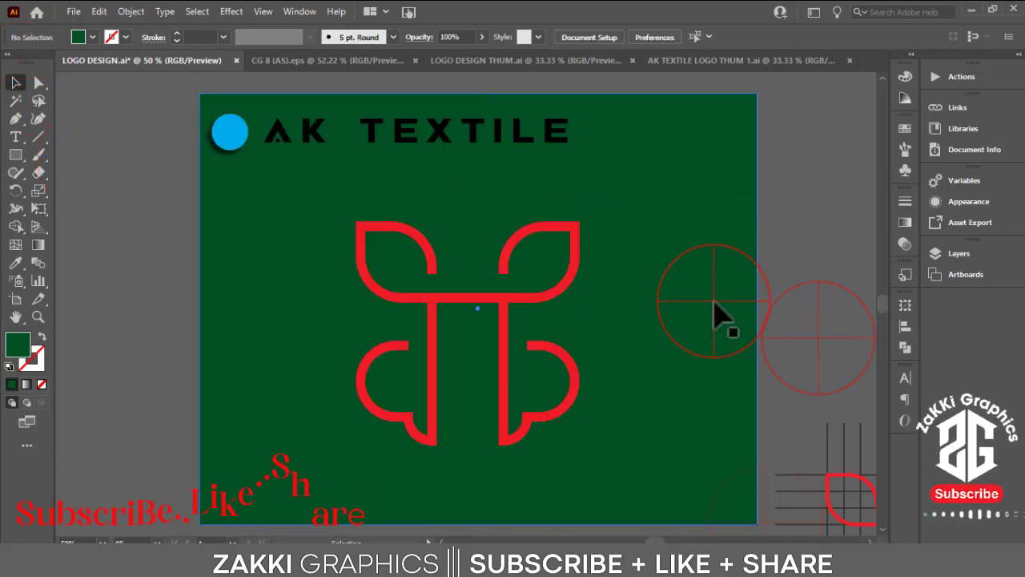
pyautogui.hotkey('ctrl', '2')
pyautogui.click(360, 388)
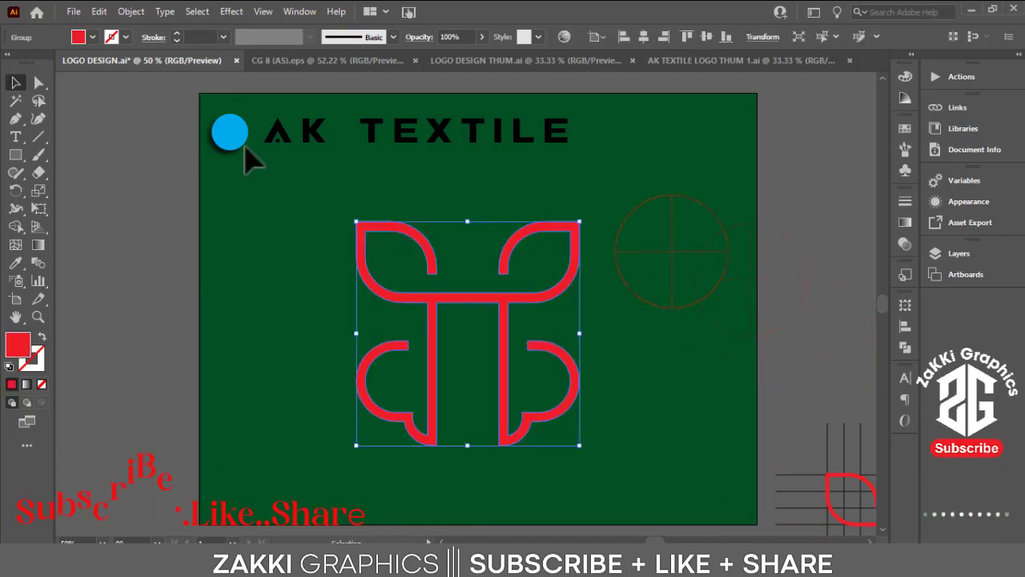
pyautogui.click(92, 37)
pyautogui.click(30, 65)
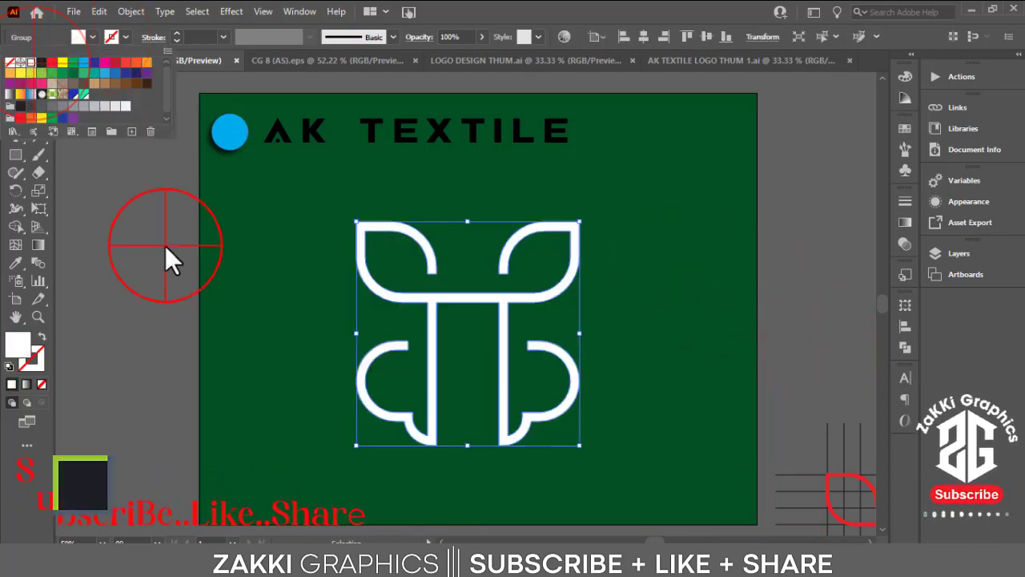
# Move the monogram up and place the AK TEXTILE text below it
pyautogui.click(165, 257)
pyautogui.moveTo(537, 324); pyautogui.dragTo(575, 256)
pyautogui.hotkey('ctrl', 'shift', 'a')
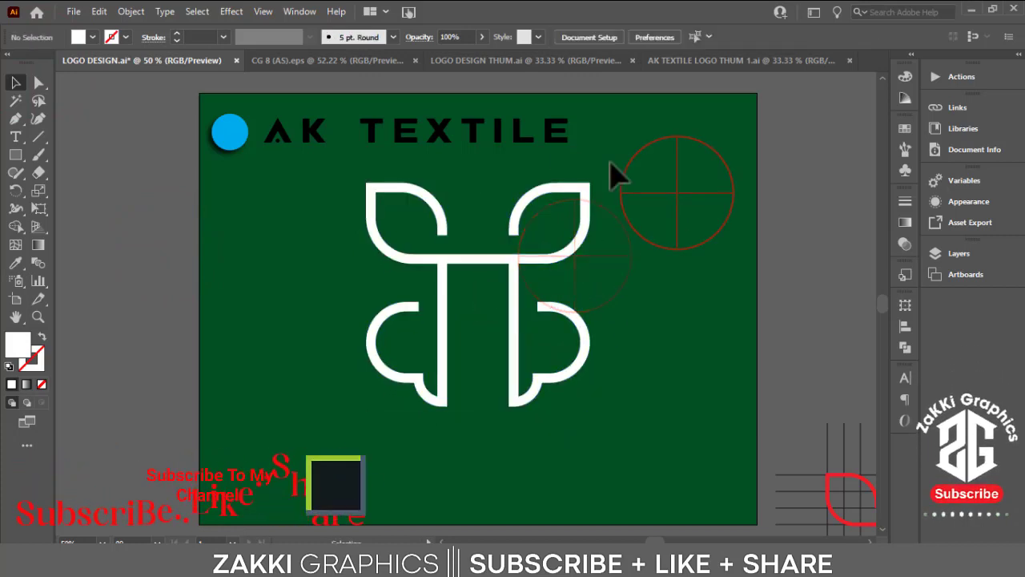
pyautogui.moveTo(535, 152); pyautogui.dragTo(612, 474)
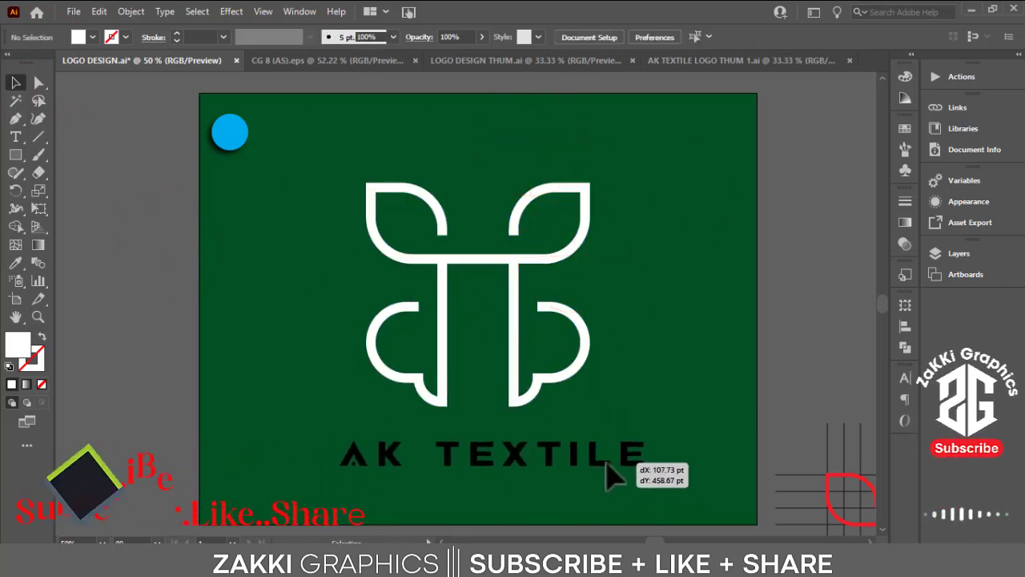
# Make the AK TEXTILE text white and horizontally centre it with the monogram
pyautogui.click(93, 37)
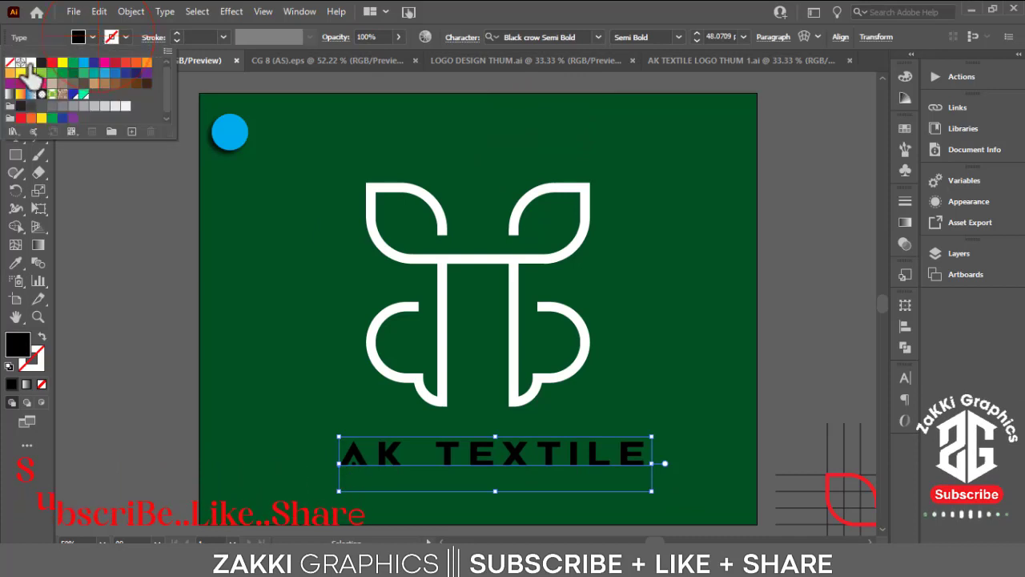
pyautogui.click(30, 64)
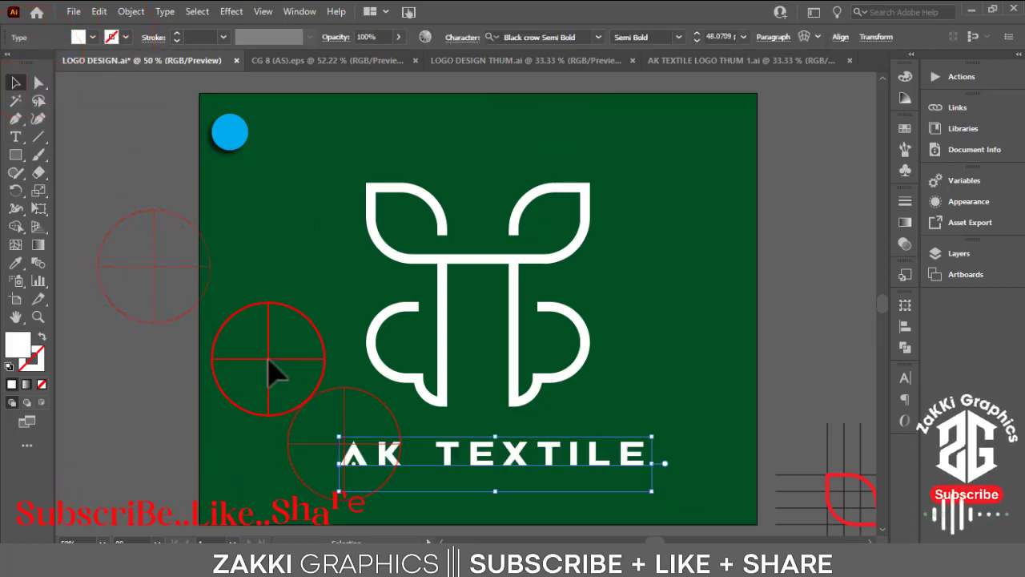
pyautogui.keyDown('shift'); pyautogui.click(585, 344); pyautogui.keyUp('shift')
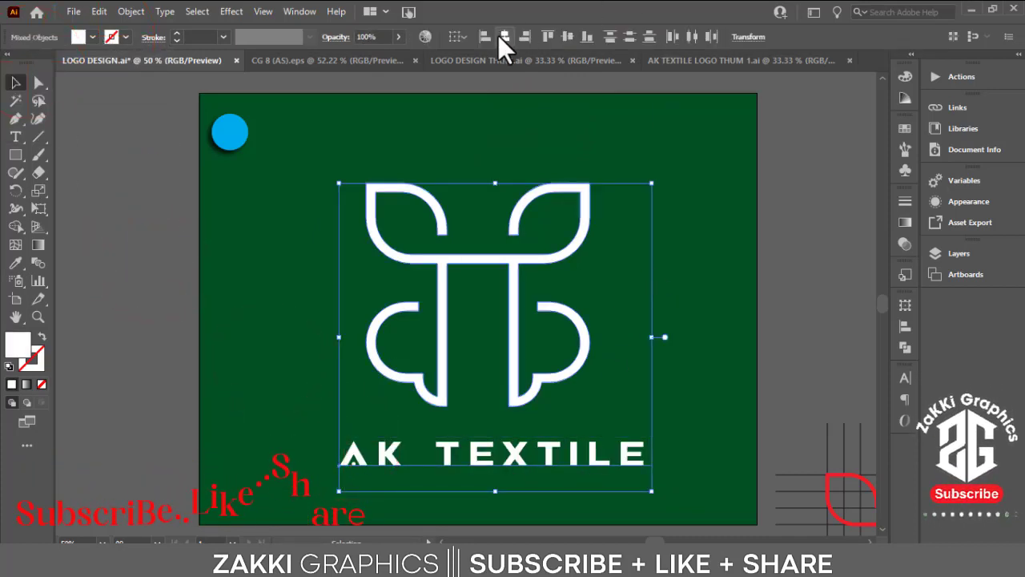
pyautogui.click(504, 36)
pyautogui.click(758, 403)
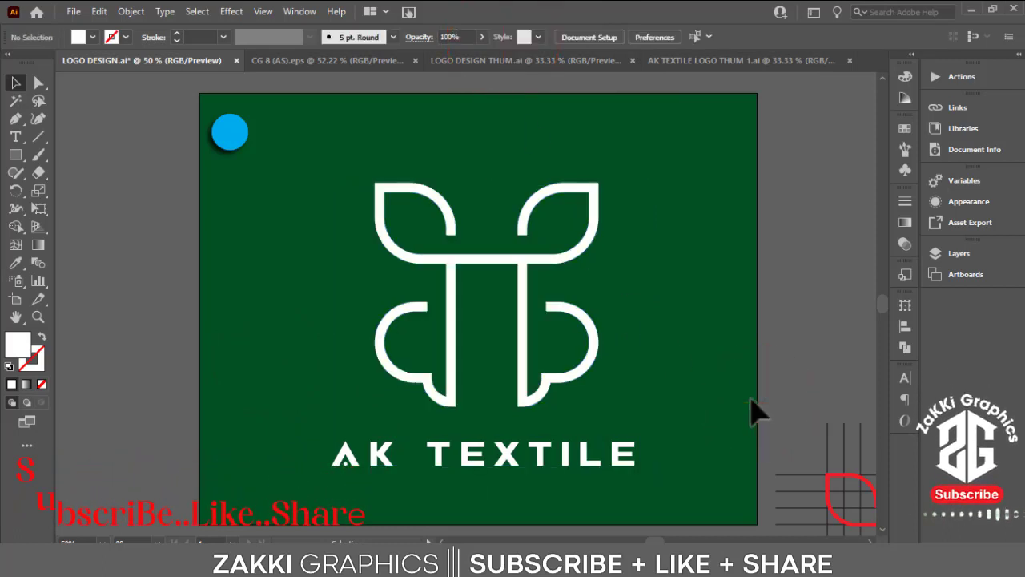
# Move the monogram and wordmark up together, then select the background rectangle
pyautogui.moveTo(751, 400); pyautogui.dragTo(723, 390)
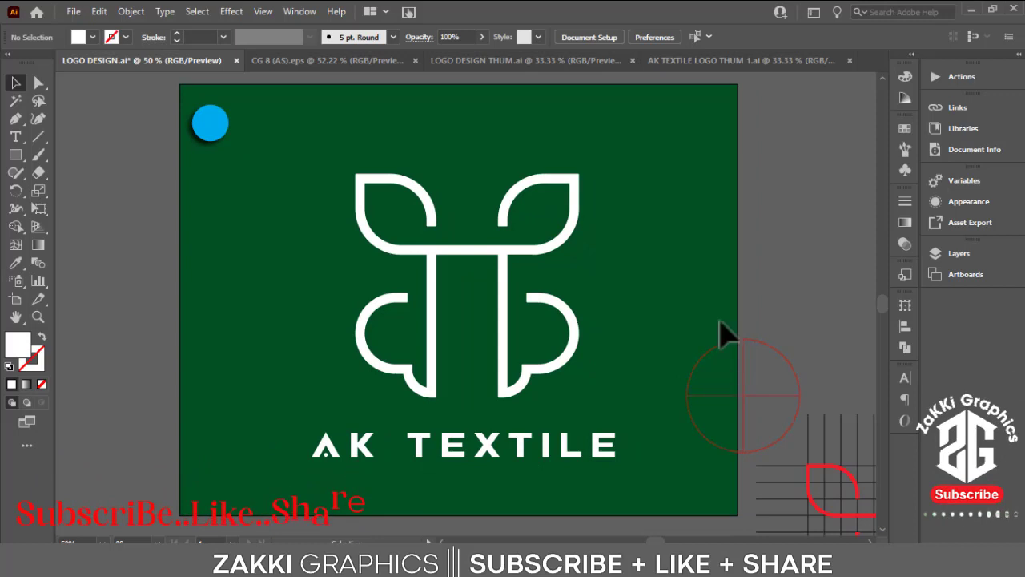
pyautogui.moveTo(583, 355)
pyautogui.mouseDown()
pyautogui.moveTo(451, 469)
pyautogui.moveTo(481, 410)
pyautogui.mouseUp()
pyautogui.click(687, 331)
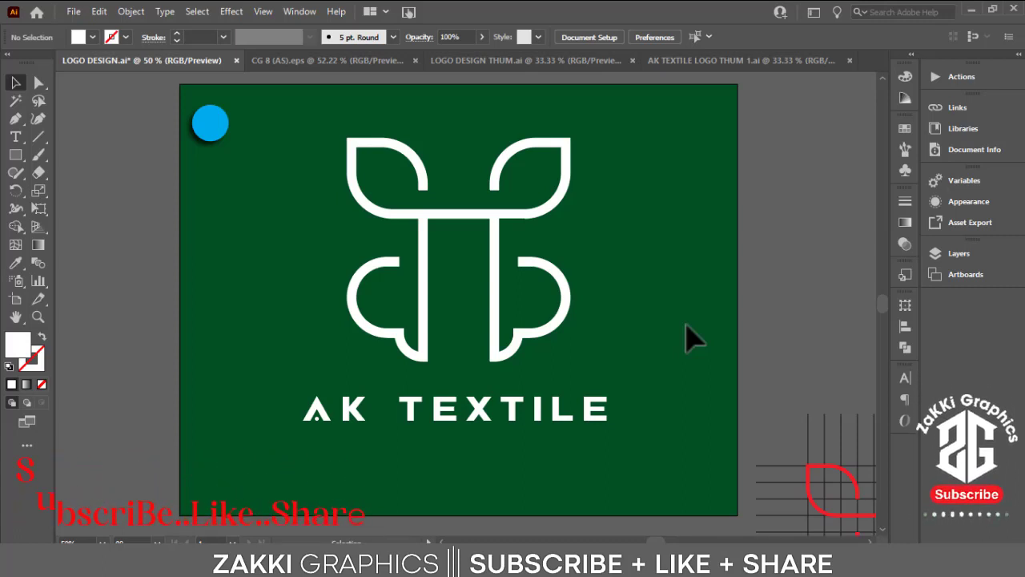
pyautogui.click(678, 325)
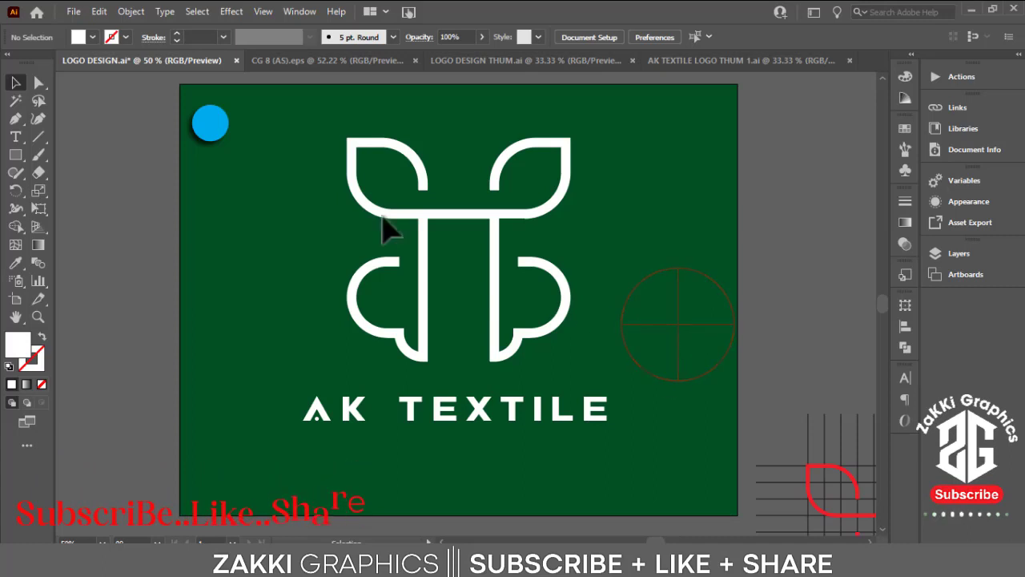
pyautogui.click(699, 286)
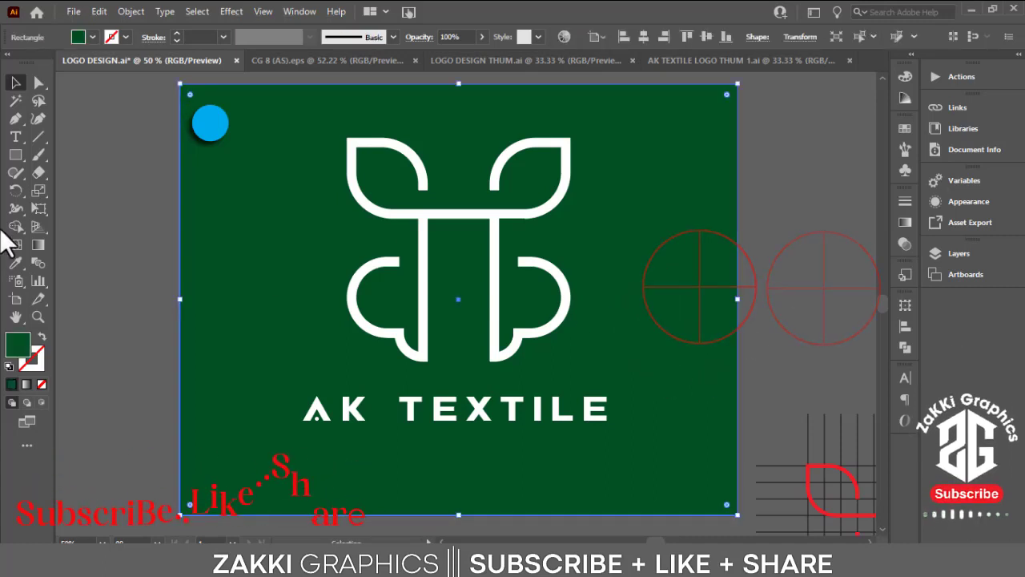
# Eyedrop the small circle's blue into the background rectangle, then deselect it
pyautogui.click(208, 118)
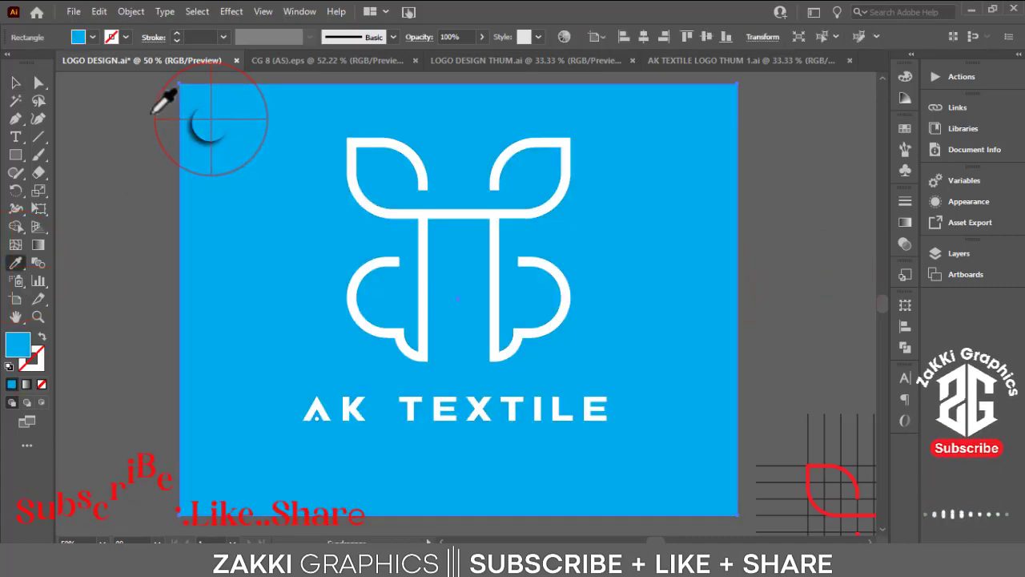
pyautogui.click(16, 82)
pyautogui.click(147, 258)
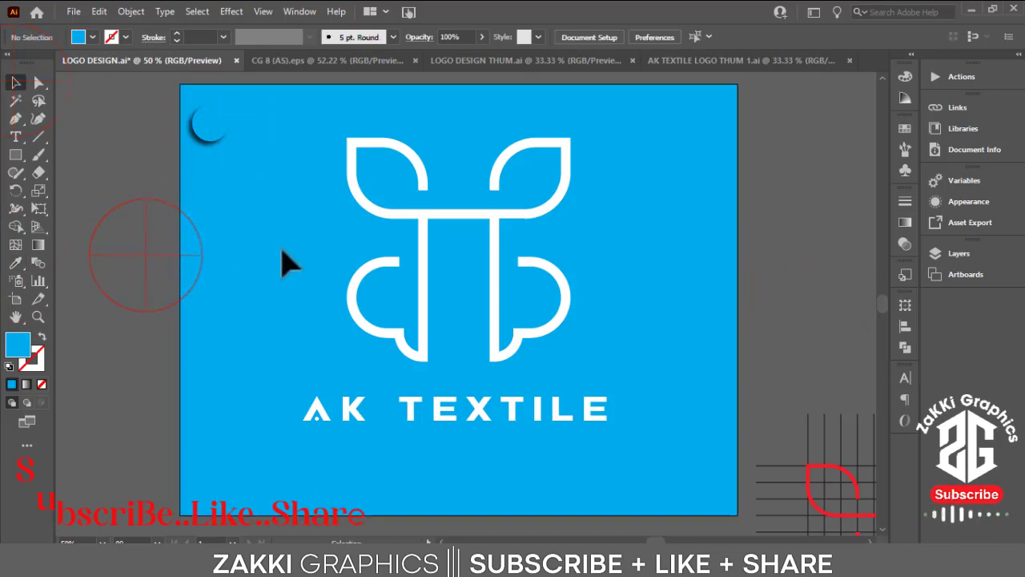
pyautogui.click(828, 270)
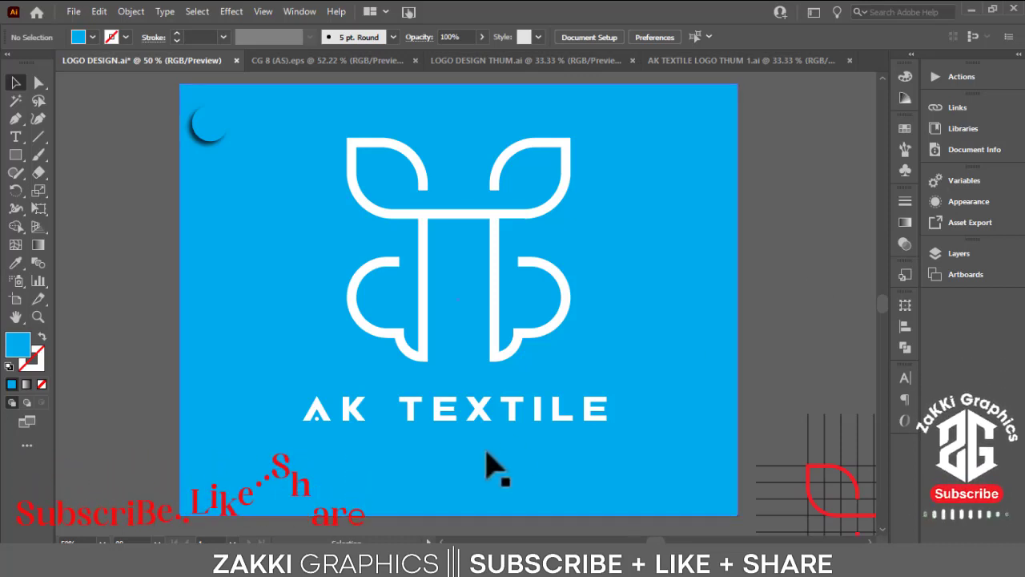
pyautogui.click(474, 410)
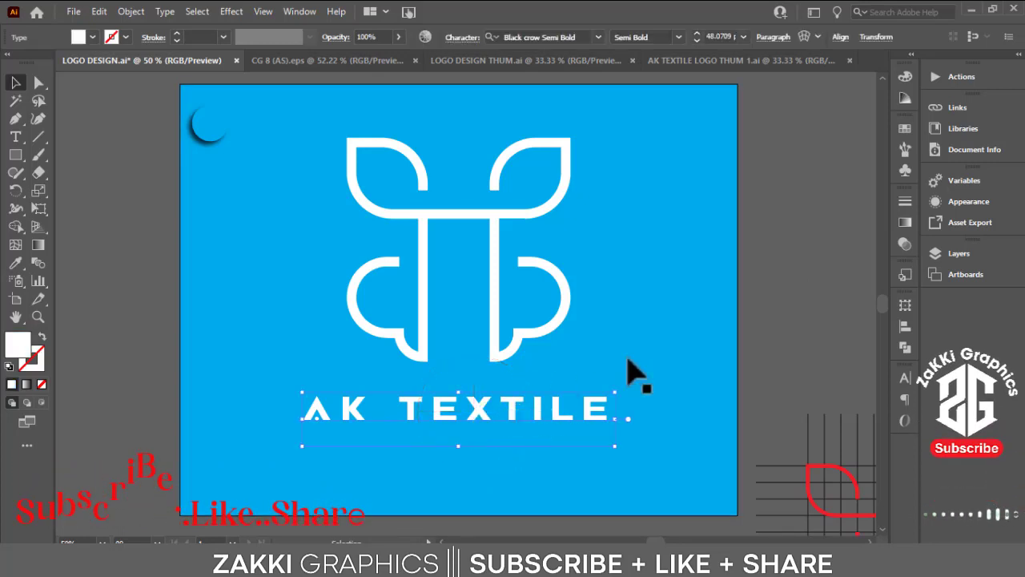
pyautogui.click(697, 340)
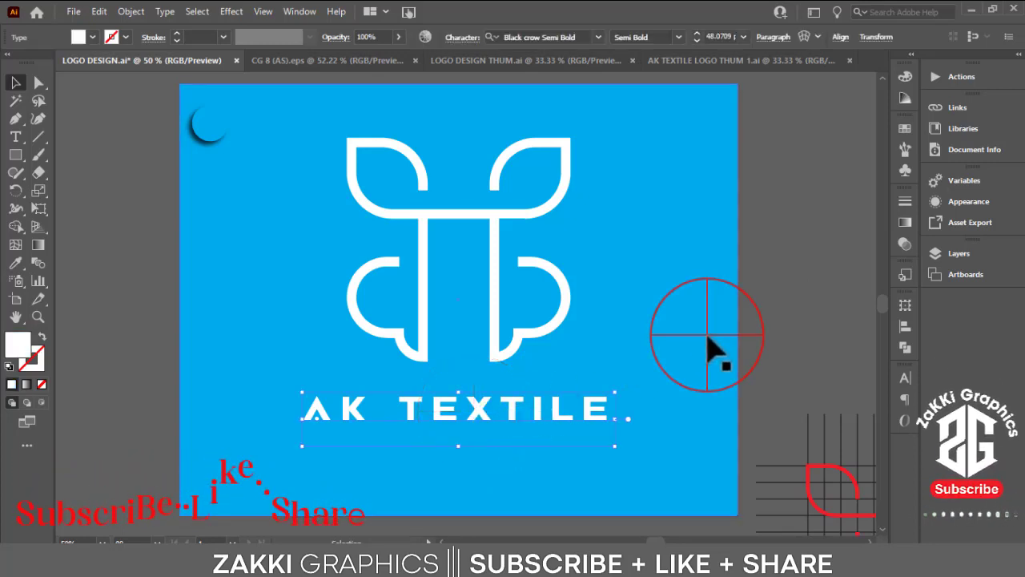
pyautogui.click(829, 364)
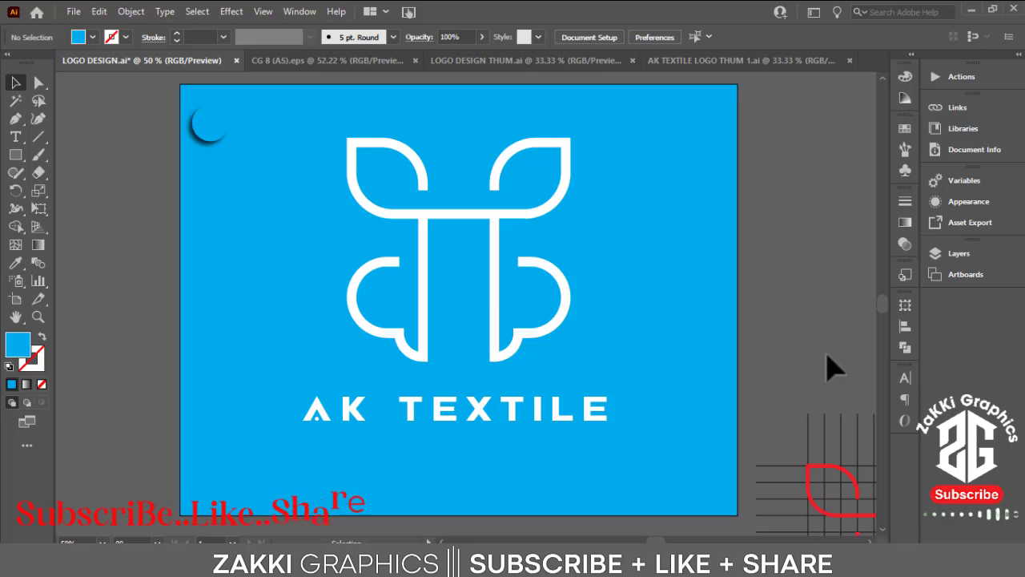